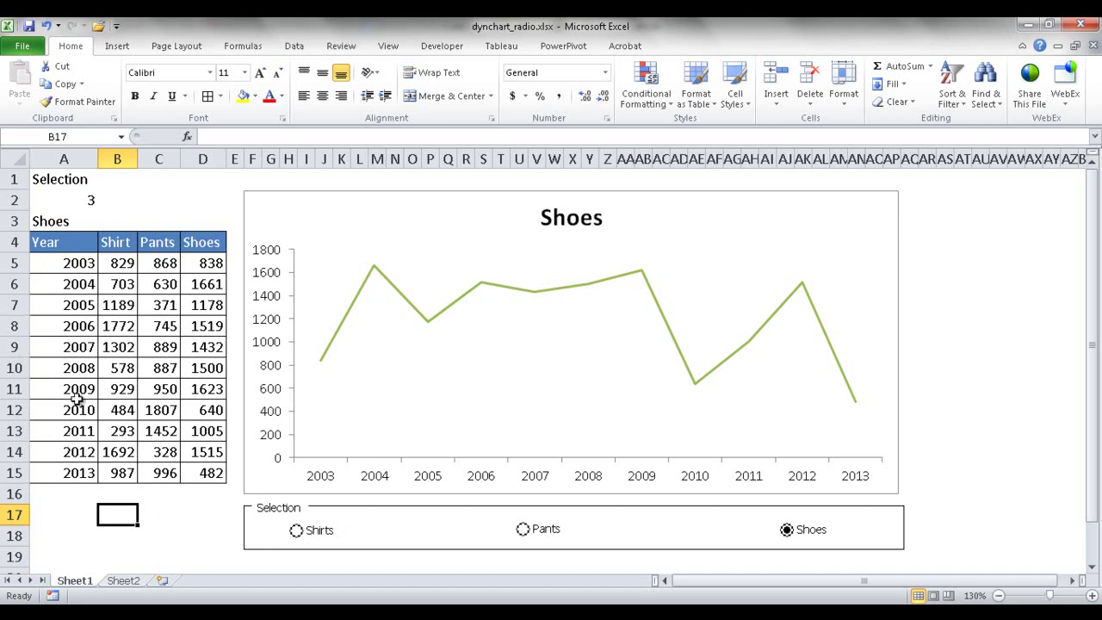
Try the Shirts, Pants and Shoes option buttons under the chart, ending with Shirts selected
{"action": "left_click", "coordinate": [296, 532]}
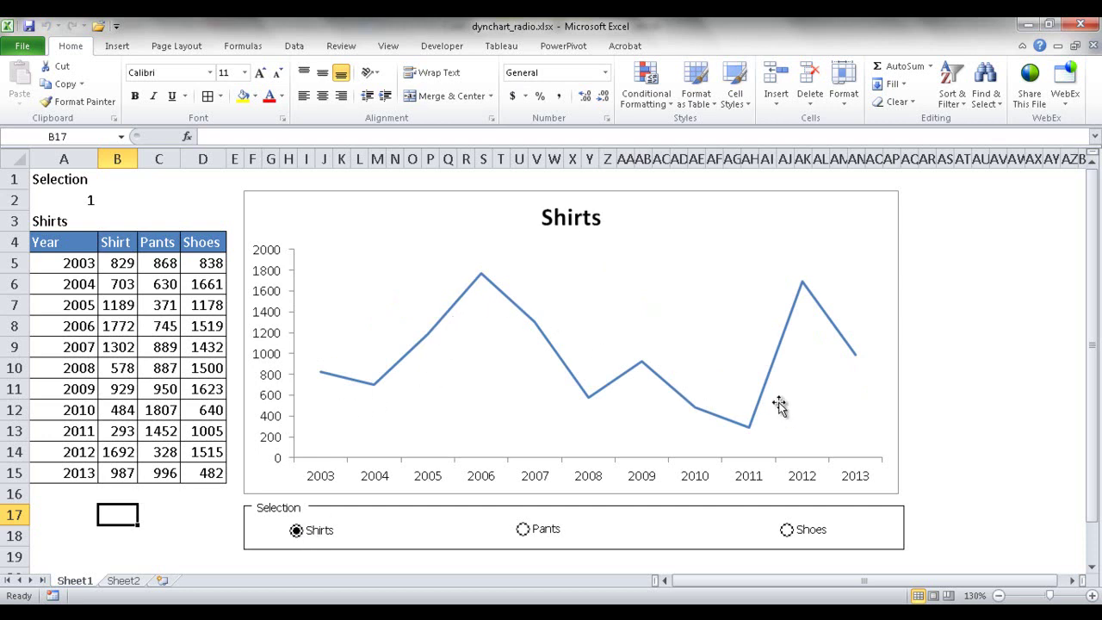
{"action": "left_click", "coordinate": [523, 531]}
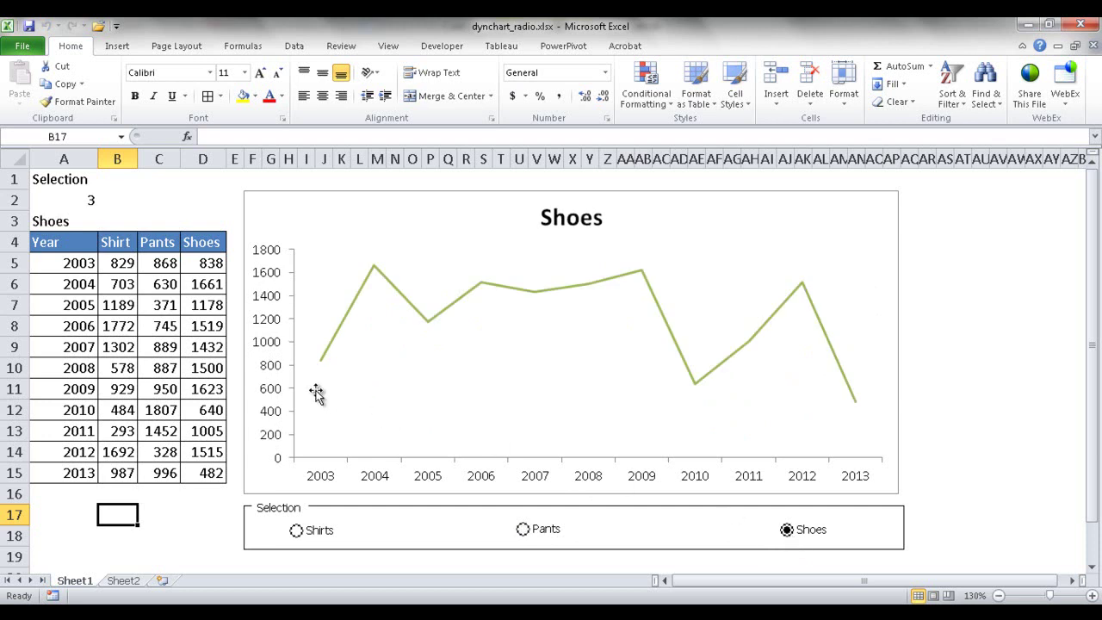
{"action": "left_click", "coordinate": [524, 531]}
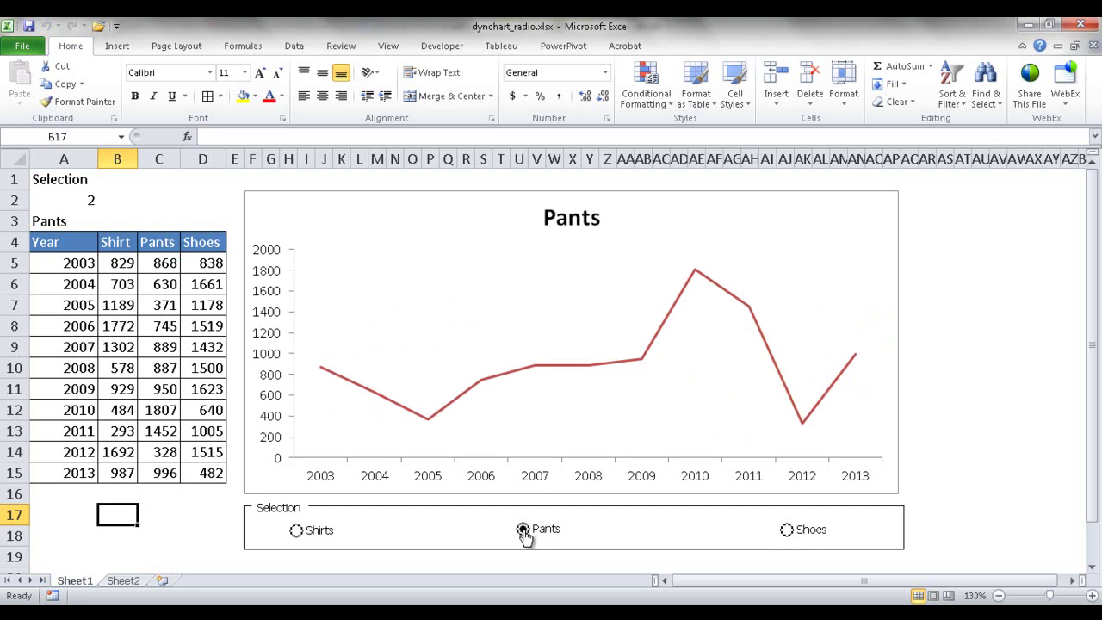
{"action": "left_click", "coordinate": [295, 532]}
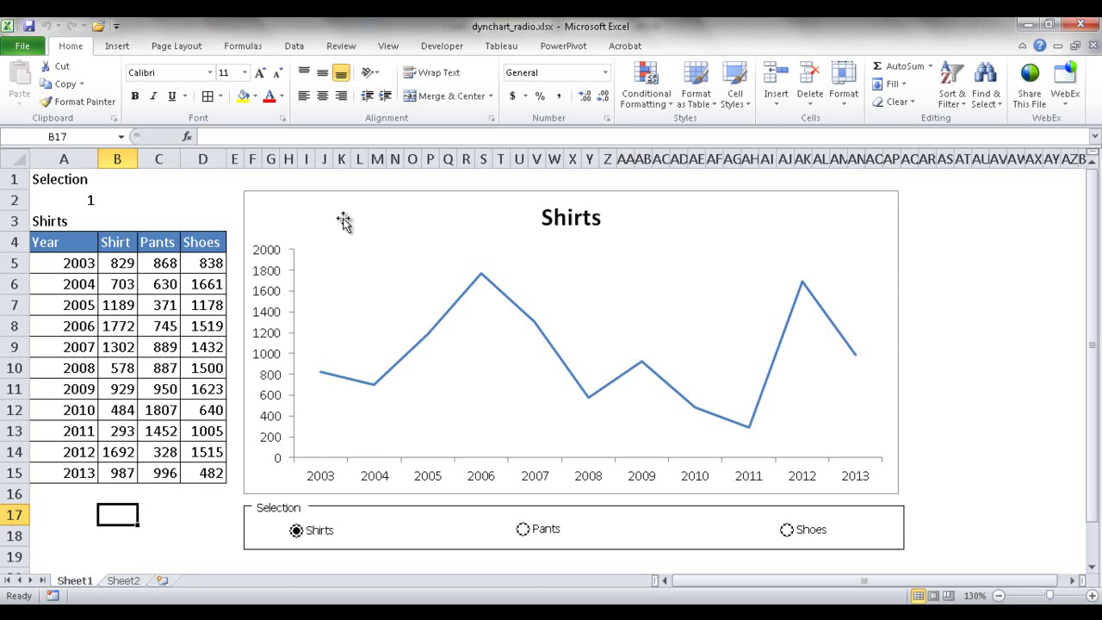
Move the chart clear of the helper table it covers and autofit the widths of columns G to K
{"action": "left_click_drag", "start_coordinate": [349, 197], "coordinate": [584, 342]}
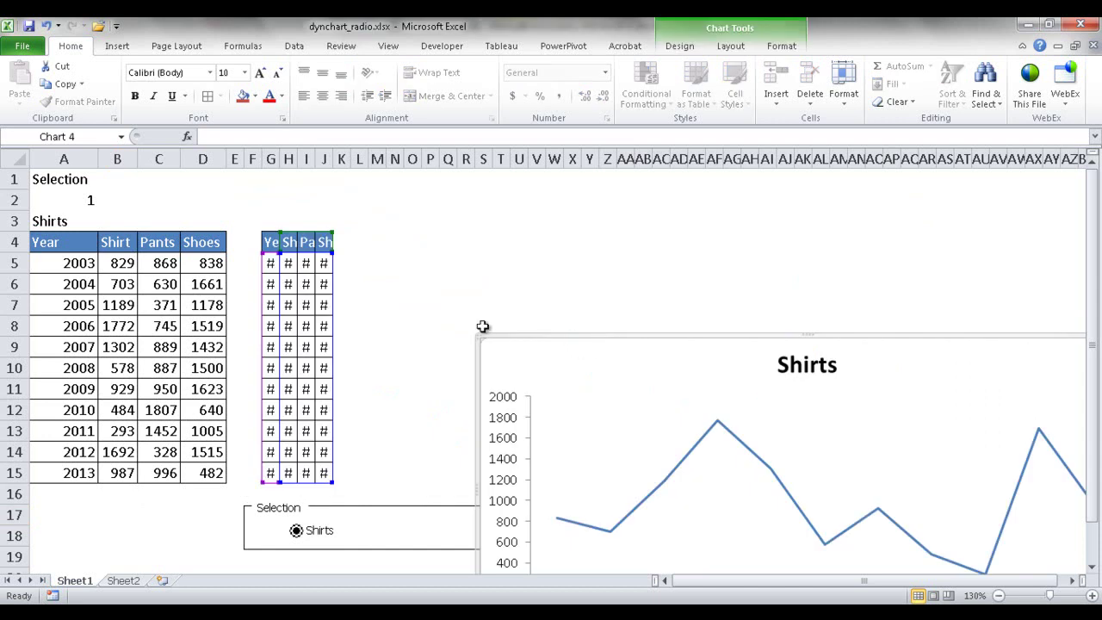
{"action": "left_click_drag", "start_coordinate": [270, 160], "coordinate": [336, 168]}
{"action": "double_click", "coordinate": [331, 162]}
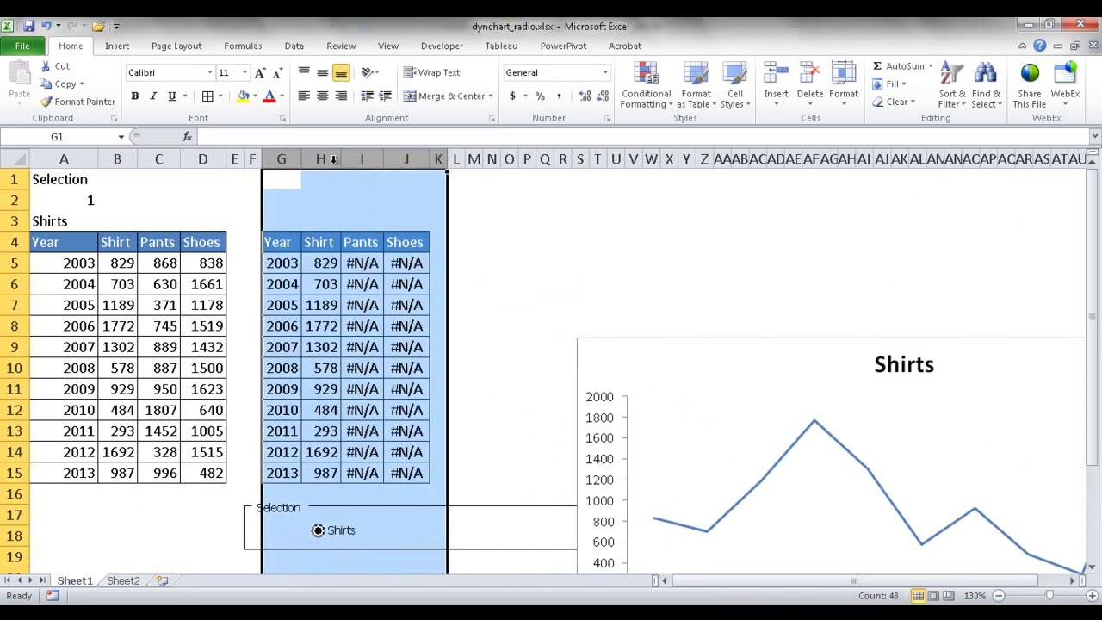
{"action": "left_click", "coordinate": [332, 310]}
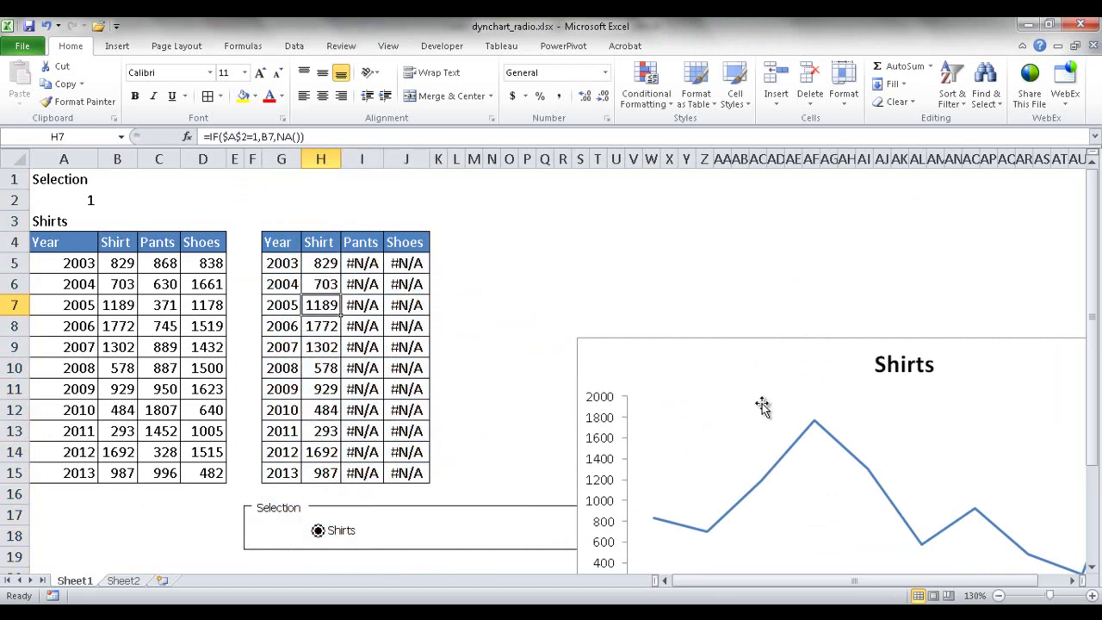
{"action": "left_click_drag", "start_coordinate": [770, 344], "coordinate": [714, 221]}
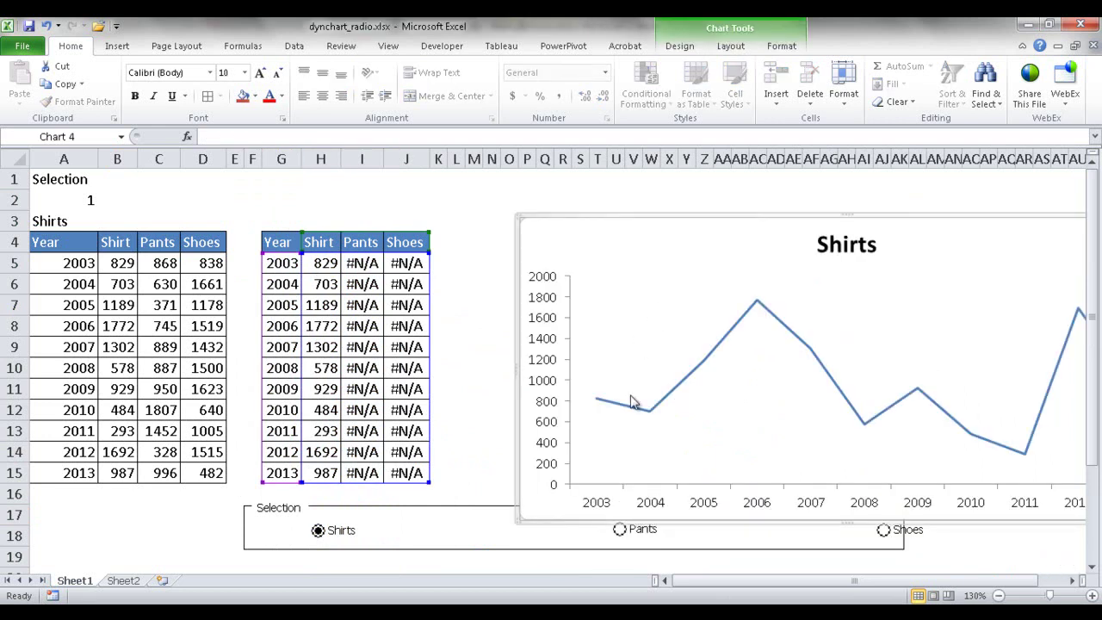
Select Pants and Shoes in turn to examine how the helper table responds, and inspect the formula in H5
{"action": "left_click", "coordinate": [620, 531]}
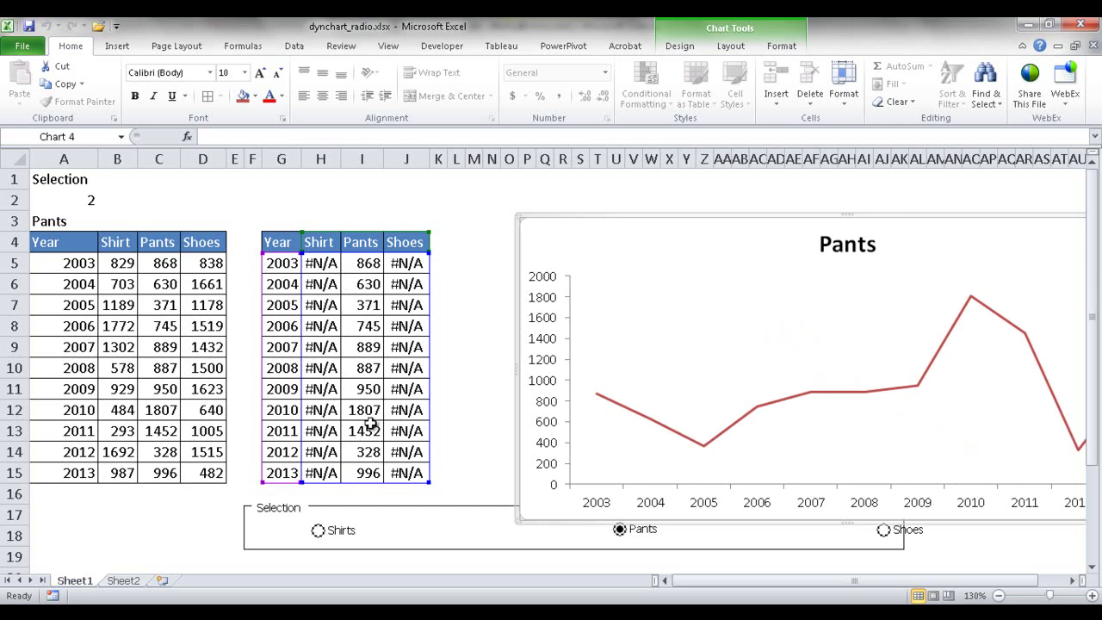
{"action": "left_click", "coordinate": [884, 532]}
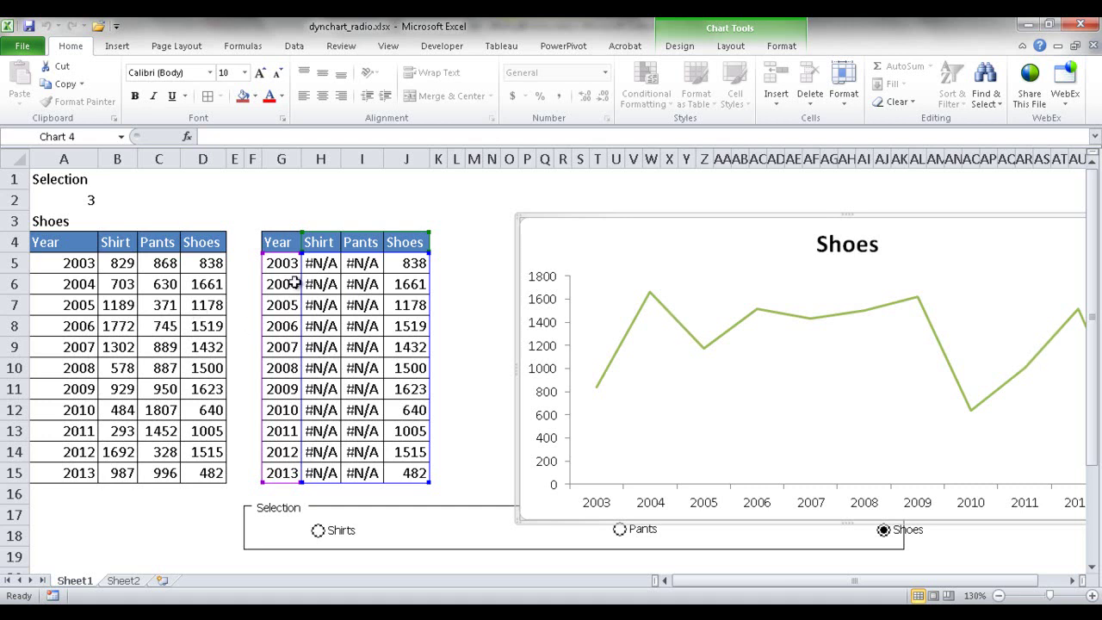
{"action": "left_click", "coordinate": [319, 265]}
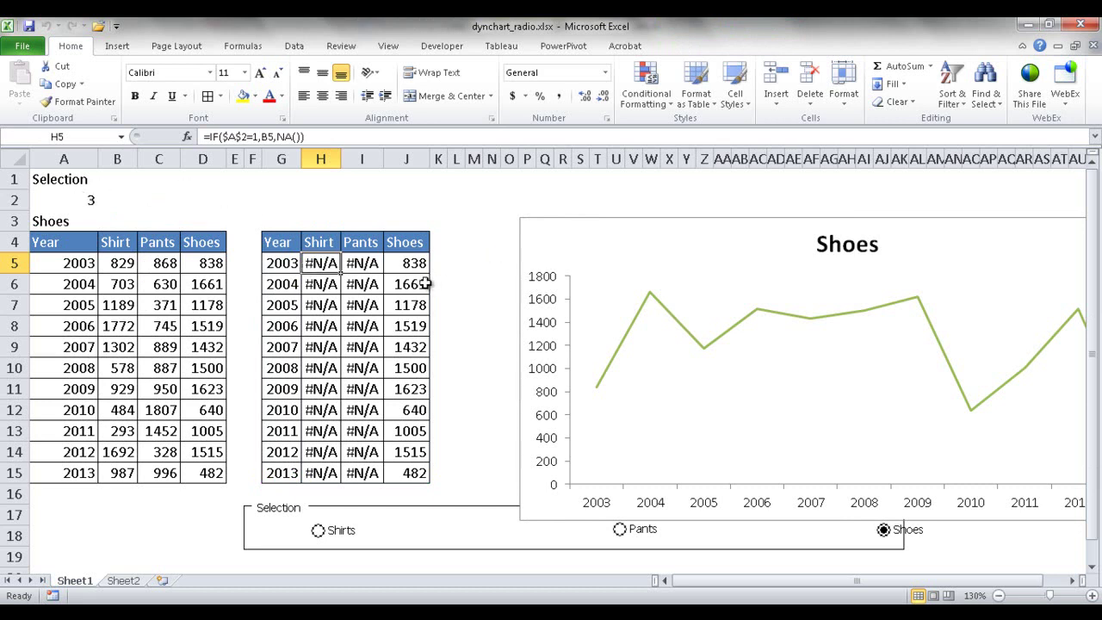
Move the chart back over the helper table, above the Selection group box, and deselect it
{"action": "left_click_drag", "start_coordinate": [557, 222], "coordinate": [283, 192]}
{"action": "left_click", "coordinate": [971, 514]}
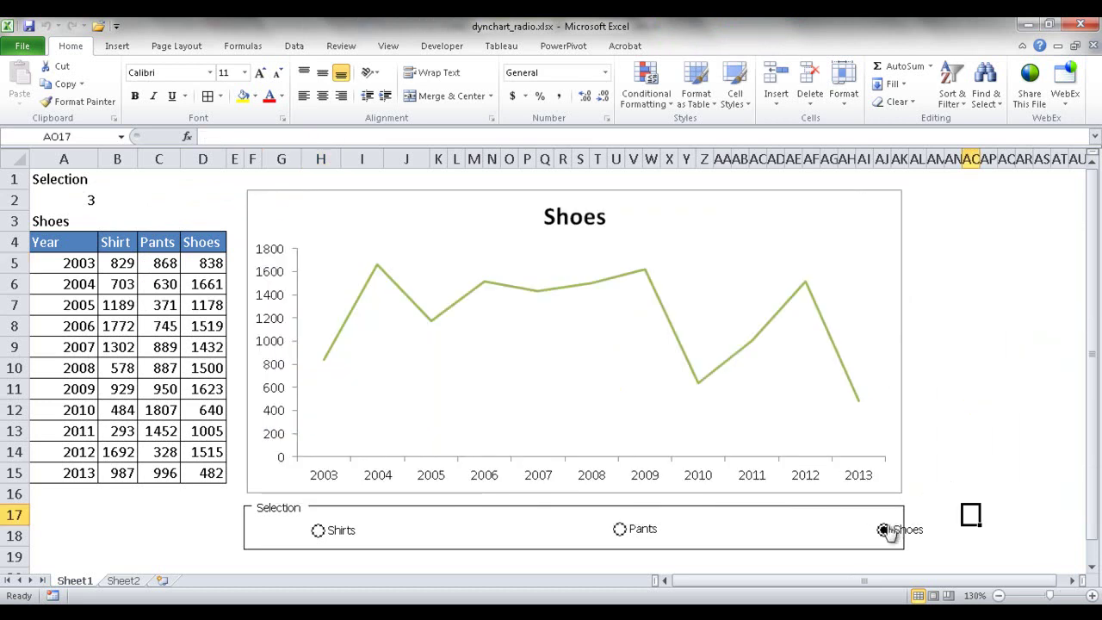
Open Sheet2 and examine the selection number in A2 and the CHOOSE formula in A3
{"action": "left_click", "coordinate": [125, 582]}
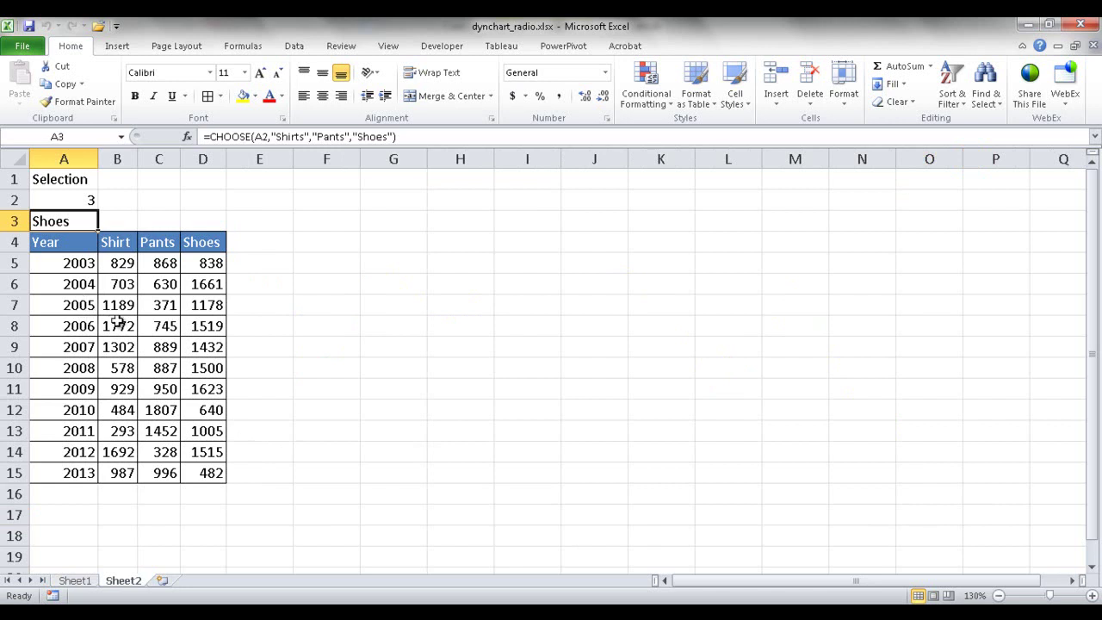
{"action": "left_click", "coordinate": [82, 203]}
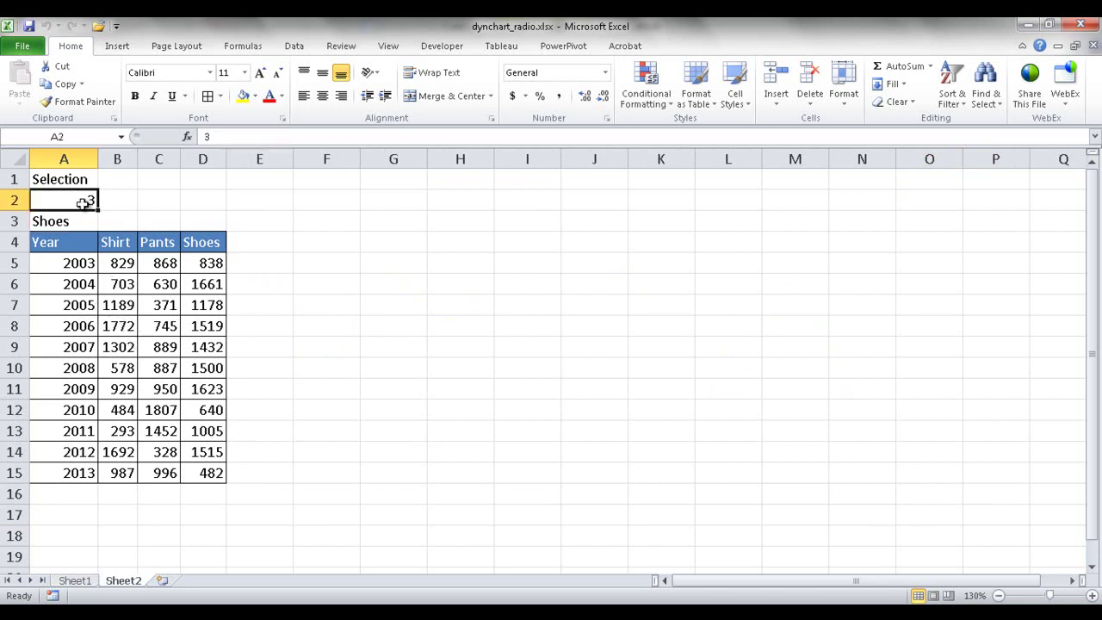
{"action": "left_click", "coordinate": [81, 218]}
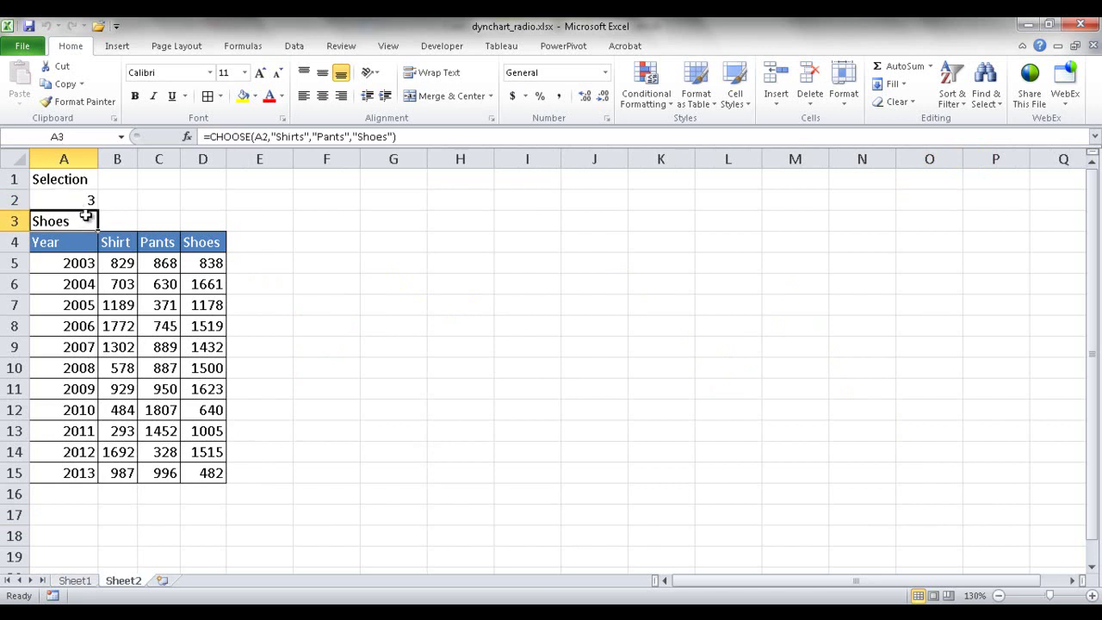
{"action": "left_click", "coordinate": [81, 199]}
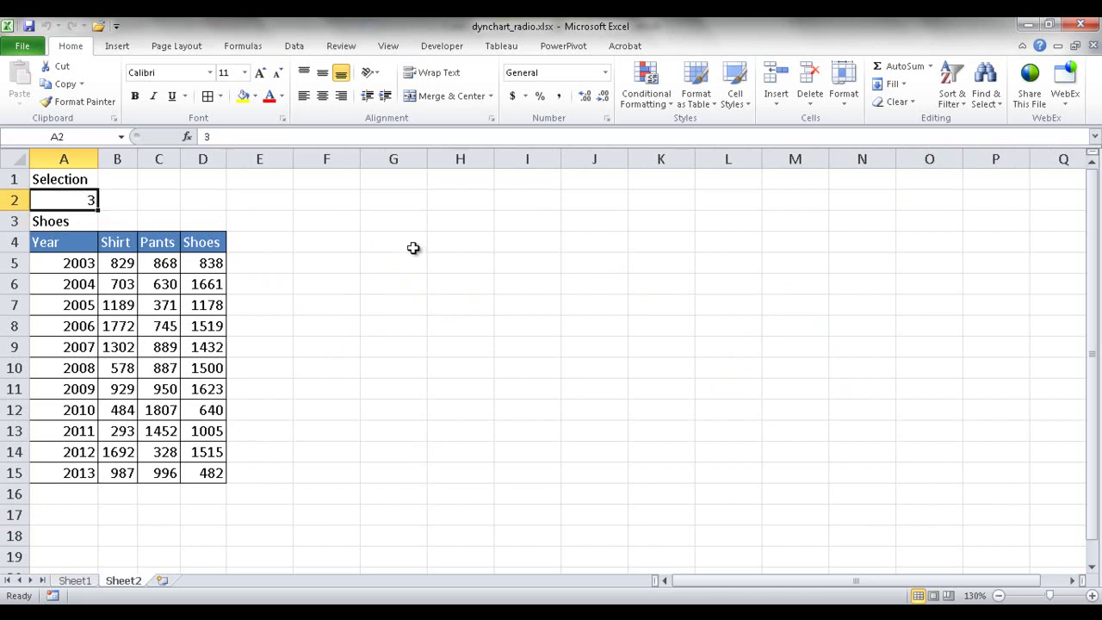
{"action": "left_click", "coordinate": [72, 224]}
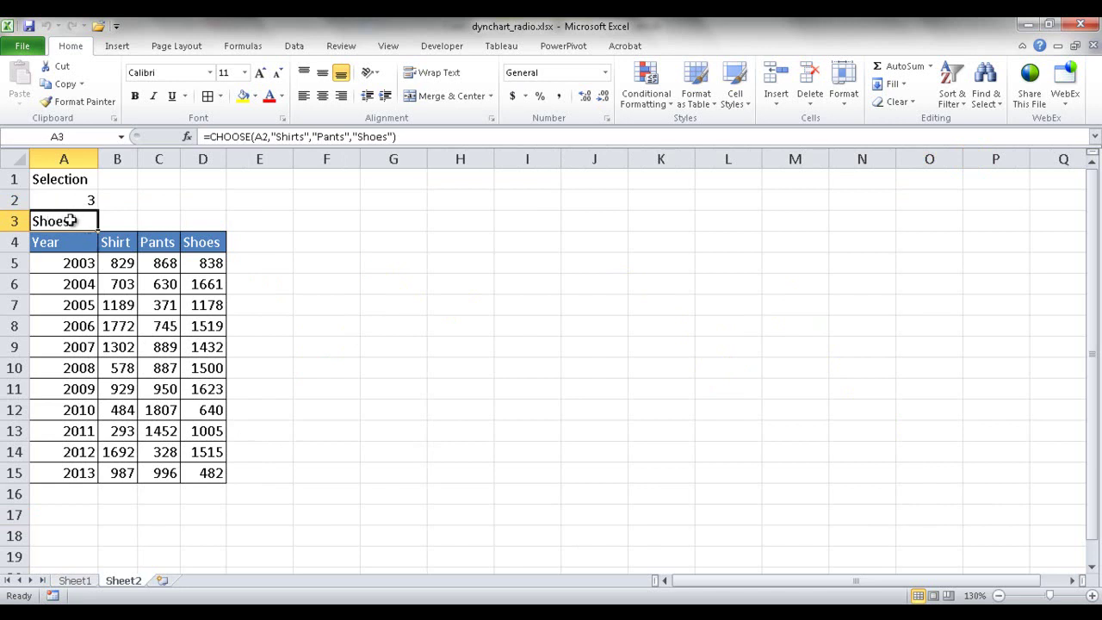
Copy the data table A4:D15 and paste it at F4
{"action": "left_click_drag", "start_coordinate": [66, 246], "coordinate": [204, 476]}
{"action": "key", "text": "ctrl+c"}
{"action": "left_click", "coordinate": [315, 244]}
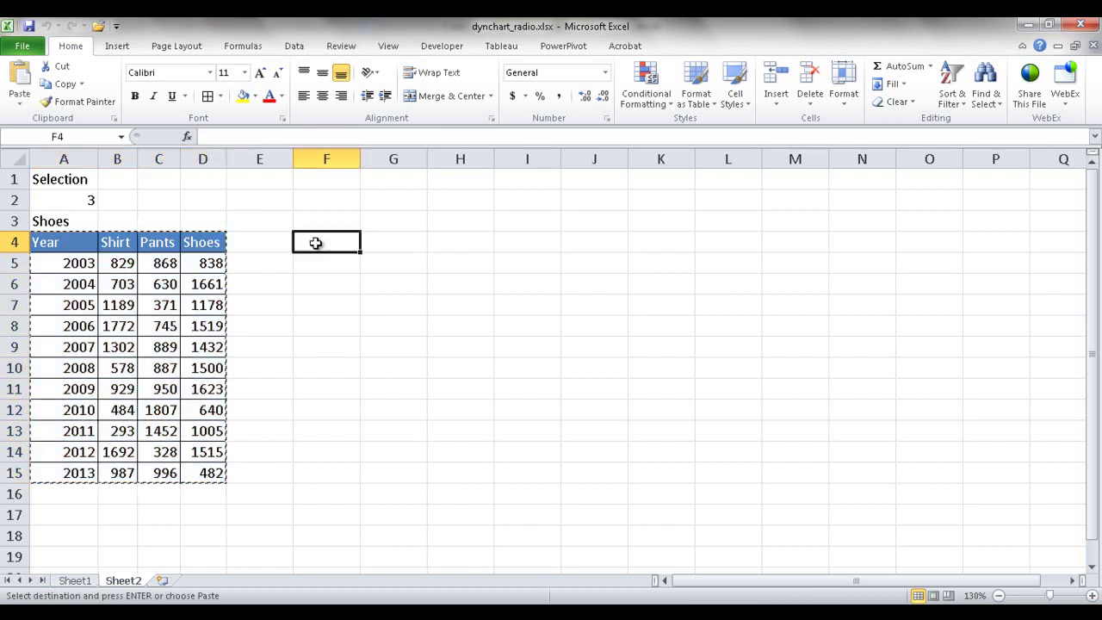
{"action": "key", "text": "ctrl+v"}
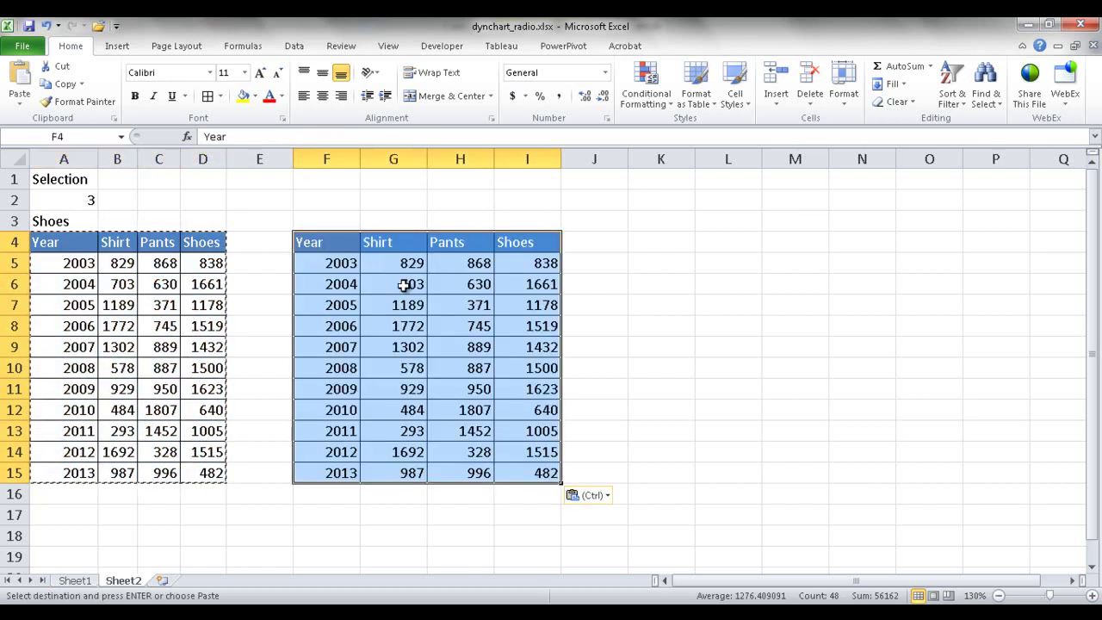
Examine the first-row Shirt, Pants and Shoes cells of the copied table against the selection cell A2
{"action": "left_click", "coordinate": [404, 286]}
{"action": "left_click", "coordinate": [389, 260]}
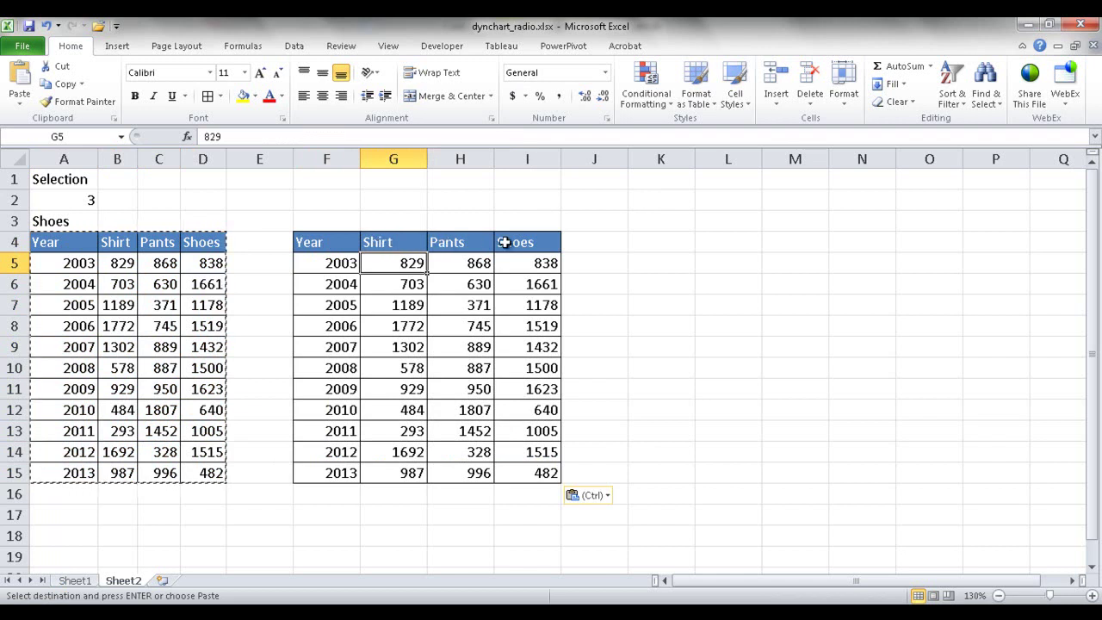
{"action": "left_click", "coordinate": [81, 201]}
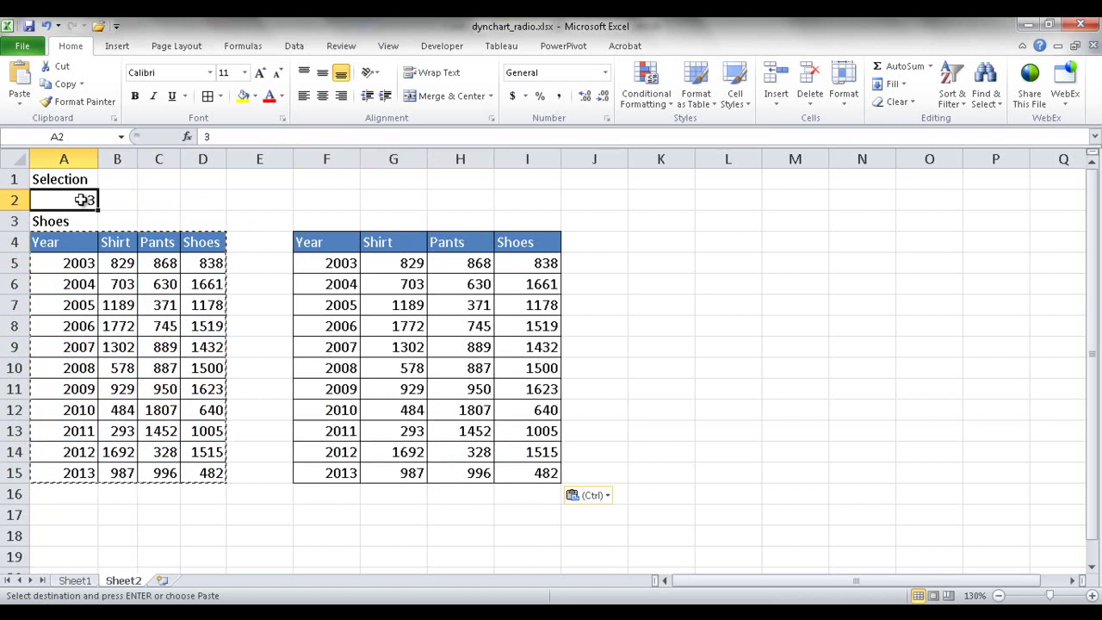
{"action": "left_click", "coordinate": [379, 263]}
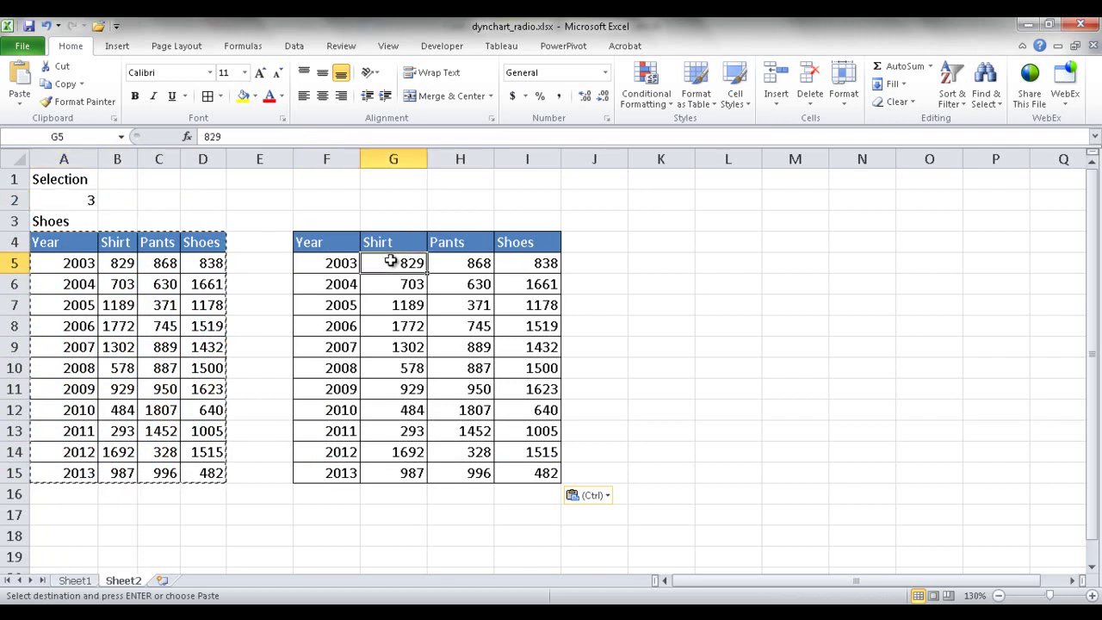
{"action": "left_click", "coordinate": [456, 264]}
{"action": "left_click", "coordinate": [508, 264]}
Replace the copied Shirt values in G5:G15 with the formula =IF(A2=1,B5,NA()), entered in the whole range at once
{"action": "left_click_drag", "start_coordinate": [413, 266], "coordinate": [413, 475]}
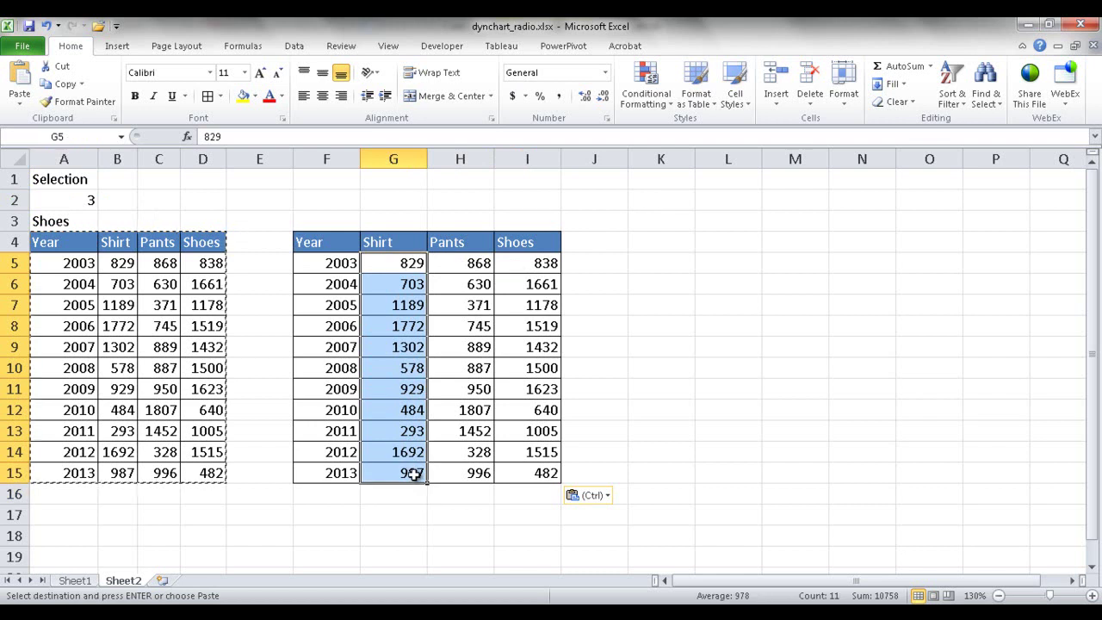
{"action": "left_click", "coordinate": [226, 136]}
{"action": "left_click_drag", "start_coordinate": [226, 136], "coordinate": [203, 136]}
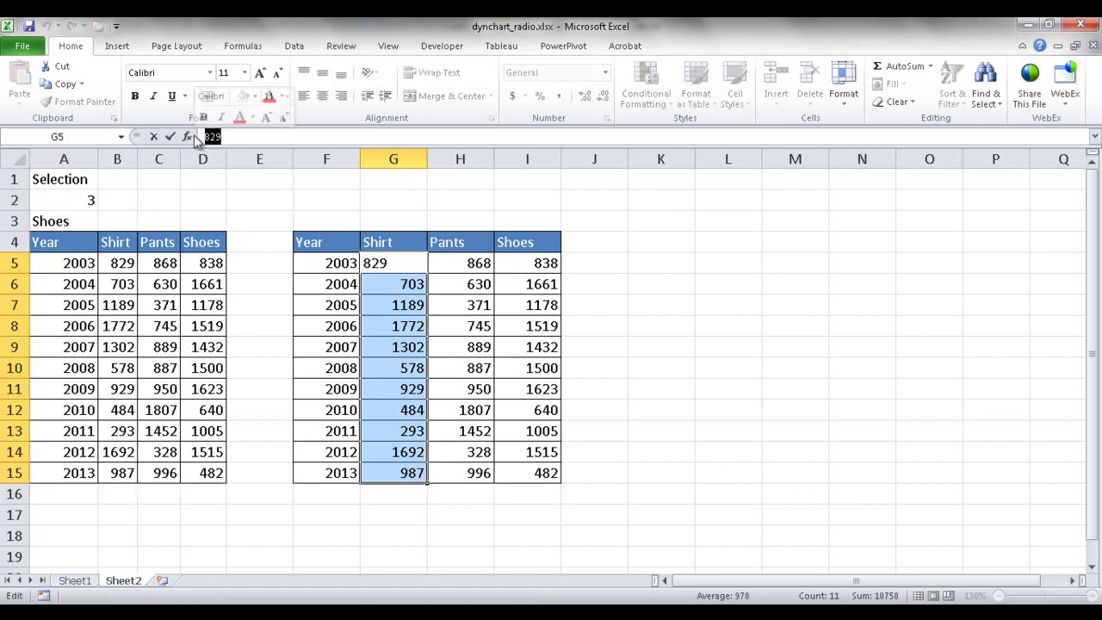
{"action": "type", "text": "="}
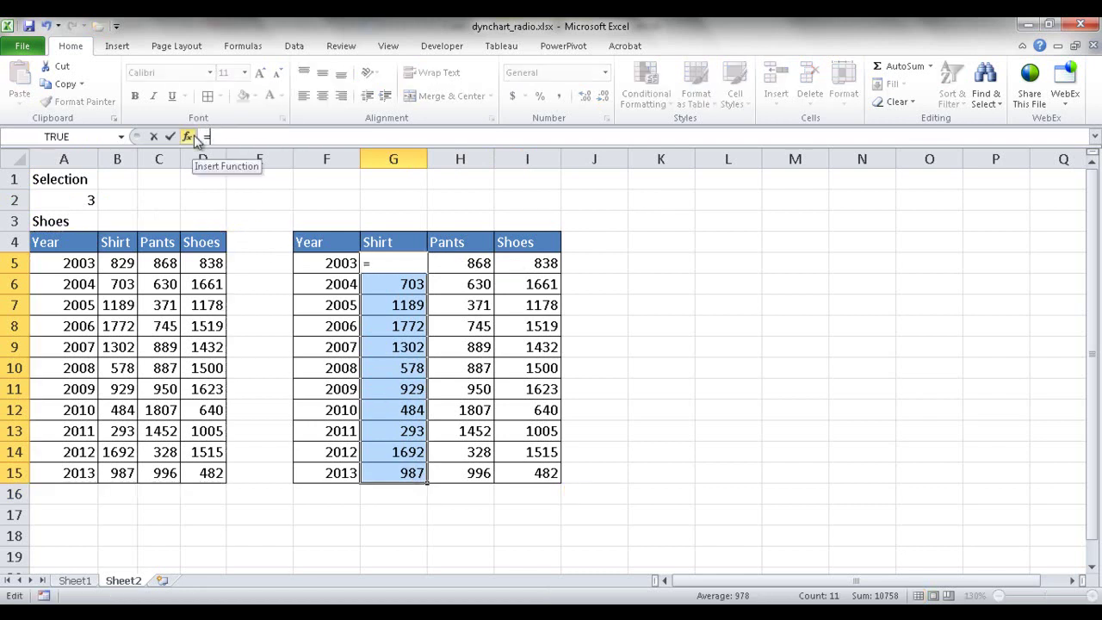
{"action": "type", "text": "IF("}
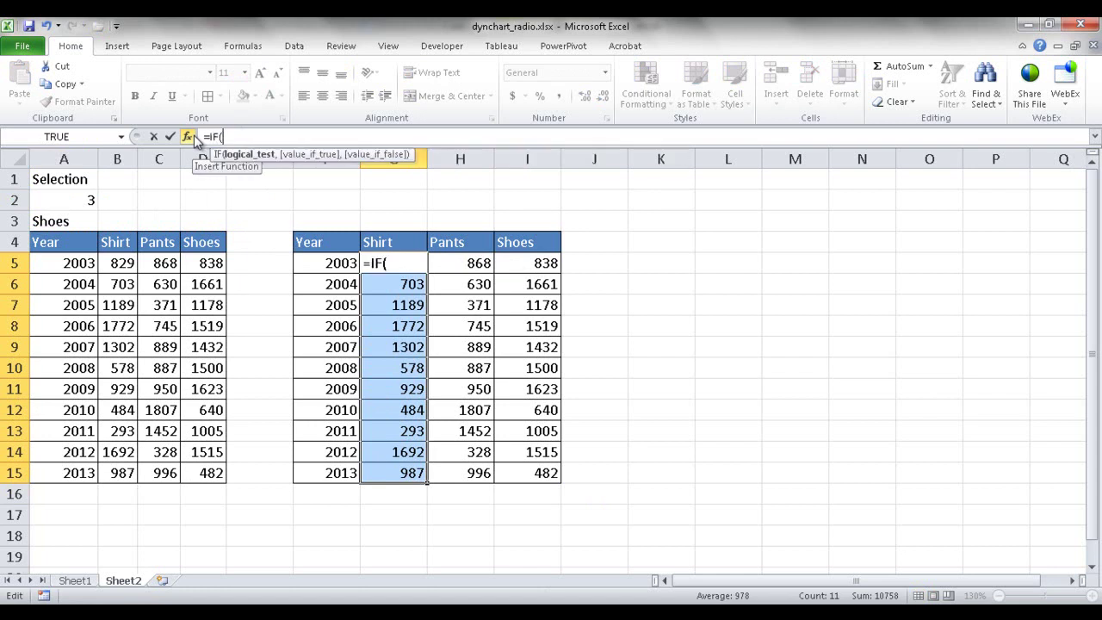
{"action": "left_click", "coordinate": [66, 201]}
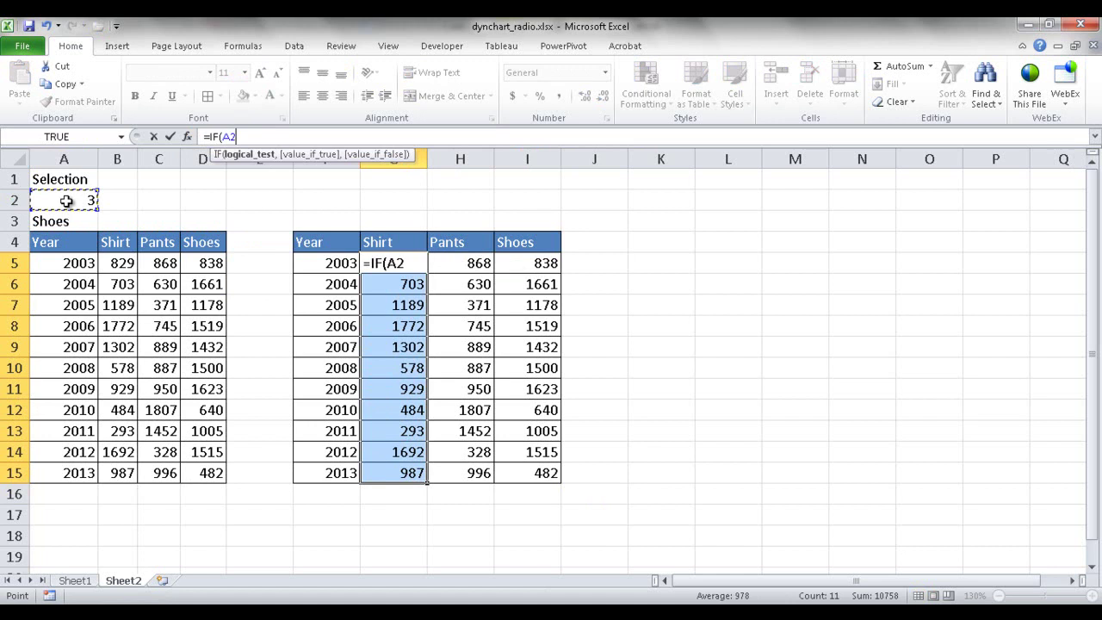
{"action": "type", "text": "=1,"}
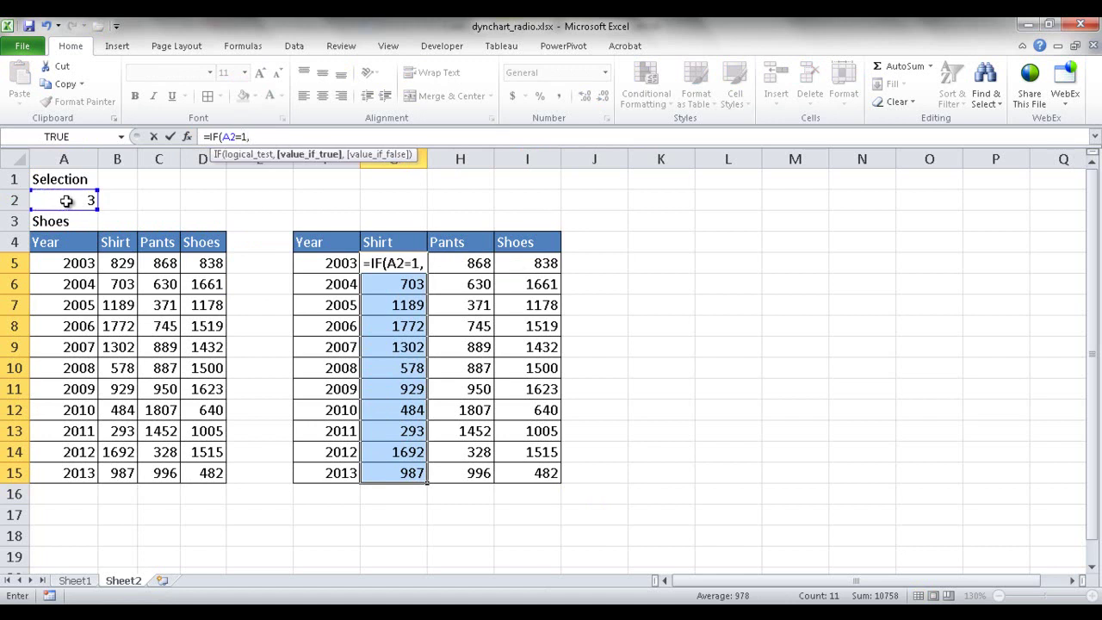
{"action": "left_click", "coordinate": [120, 263]}
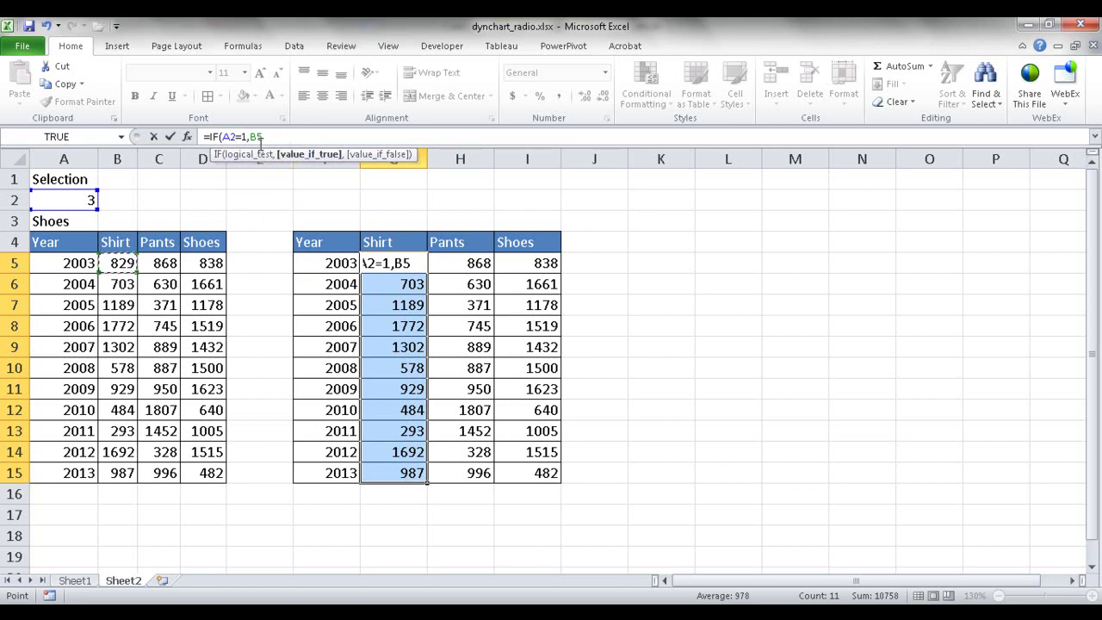
{"action": "type", "text": ","}
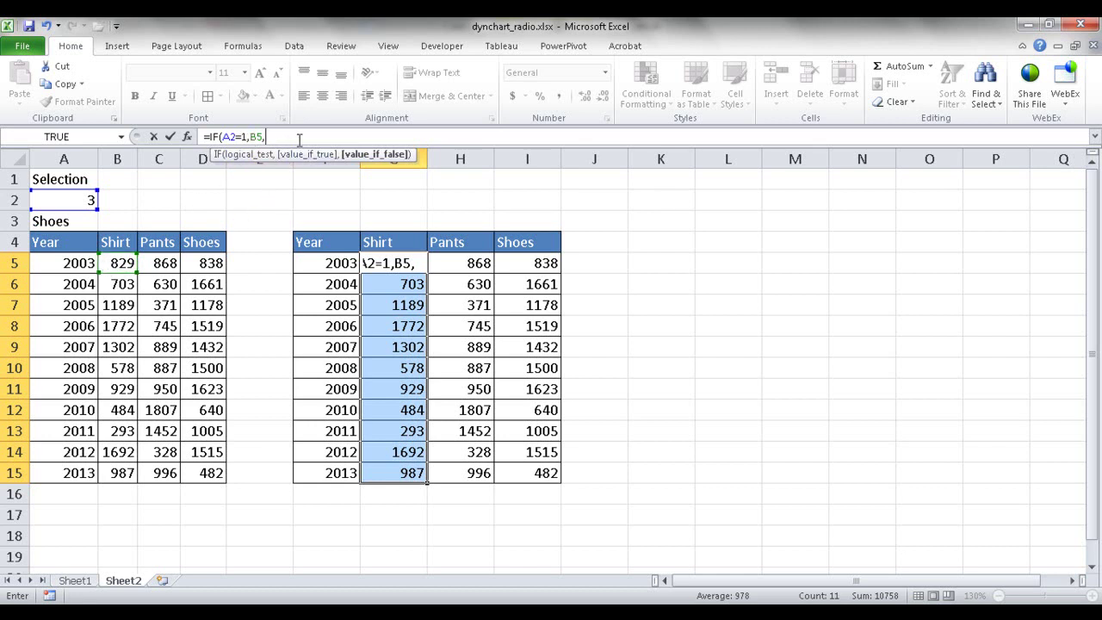
{"action": "type", "text": "na"}
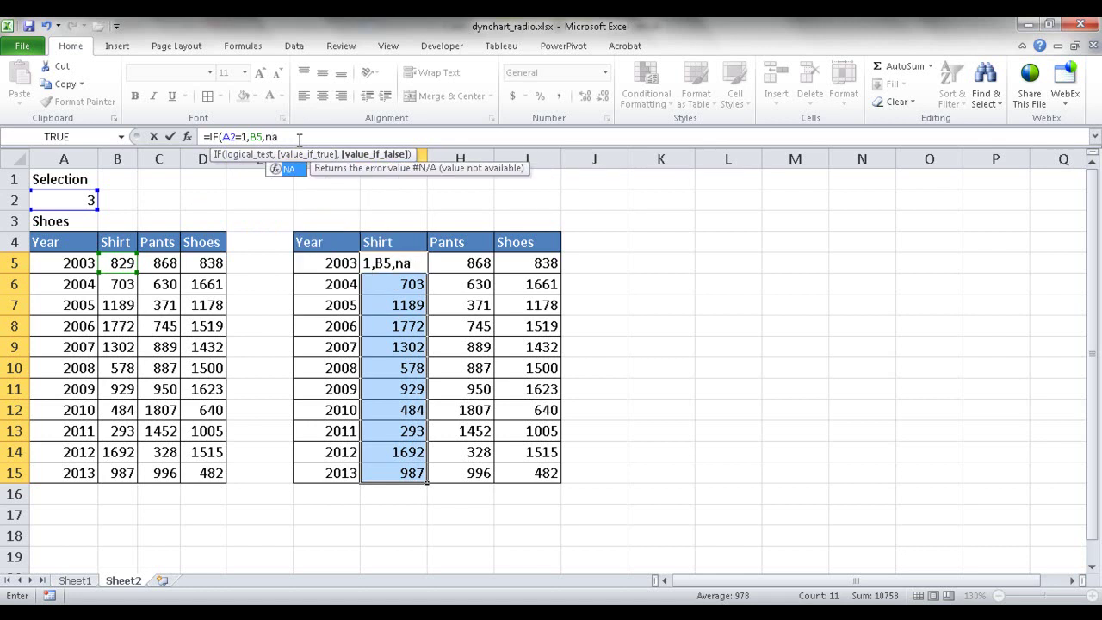
{"action": "type", "text": "("}
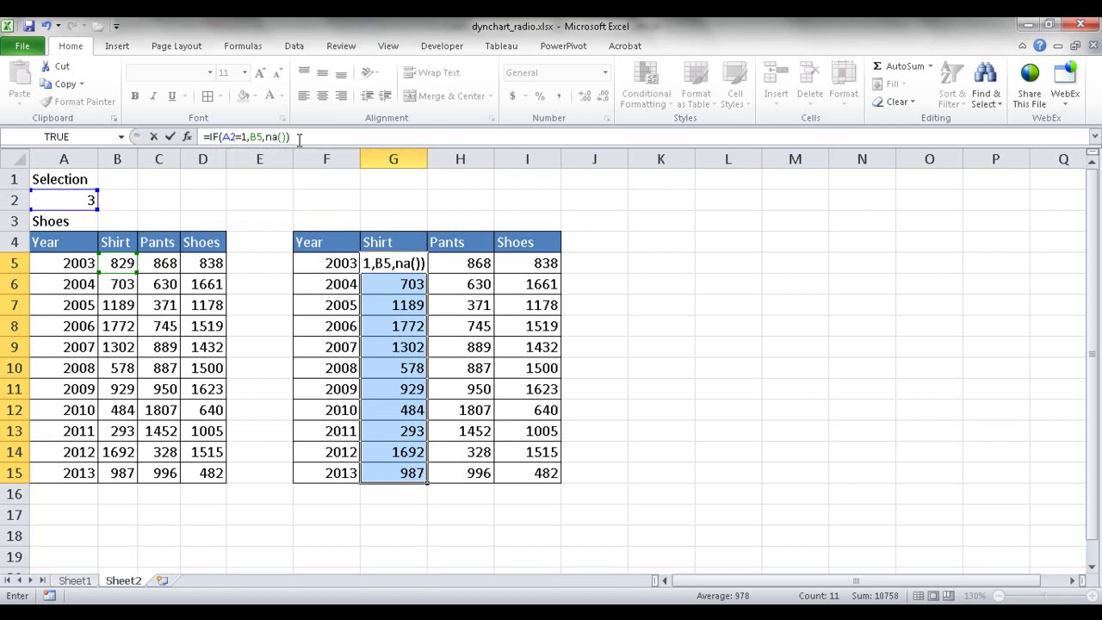
{"action": "type", "text": "))"}
{"action": "key", "text": "ctrl+Return"}
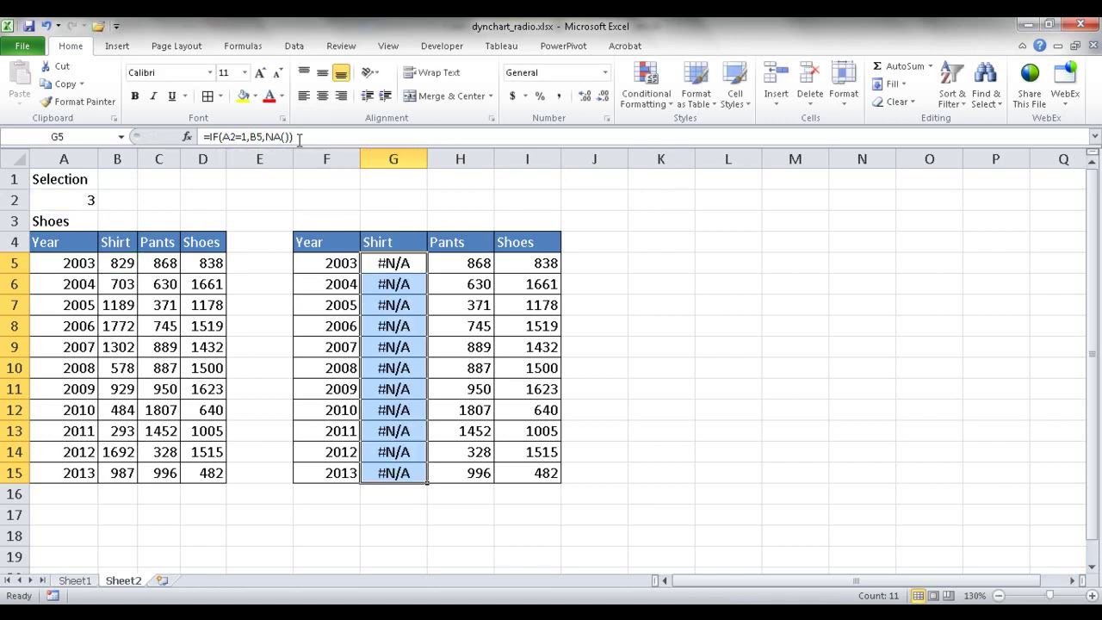
Check the cell references in the Shirt formulas in G5 and G6
{"action": "left_click", "coordinate": [396, 263]}
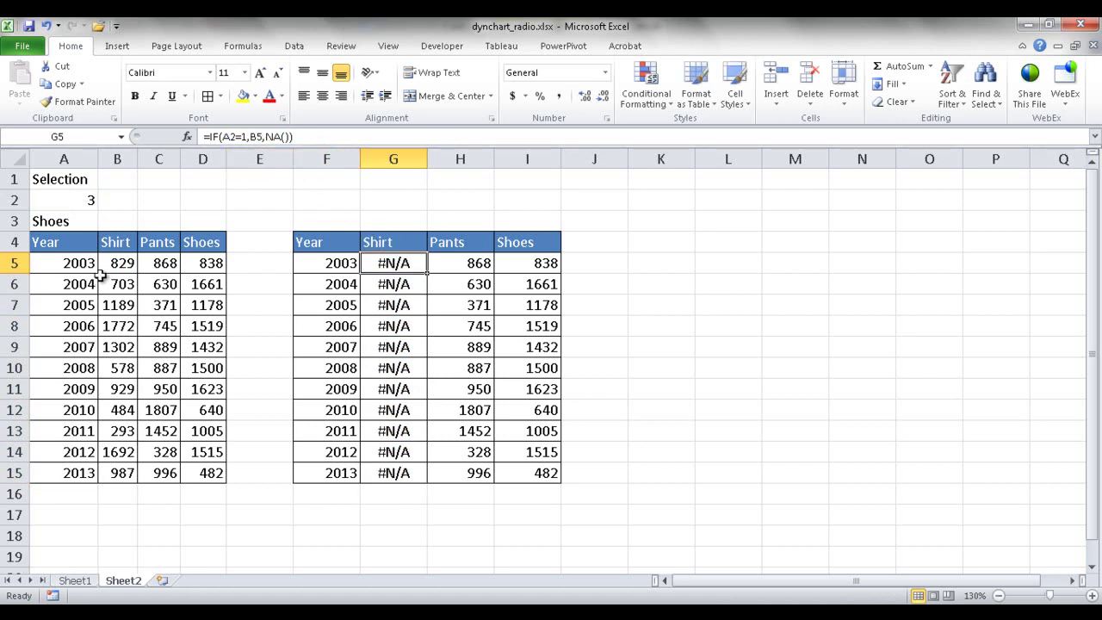
{"action": "left_click", "coordinate": [388, 285]}
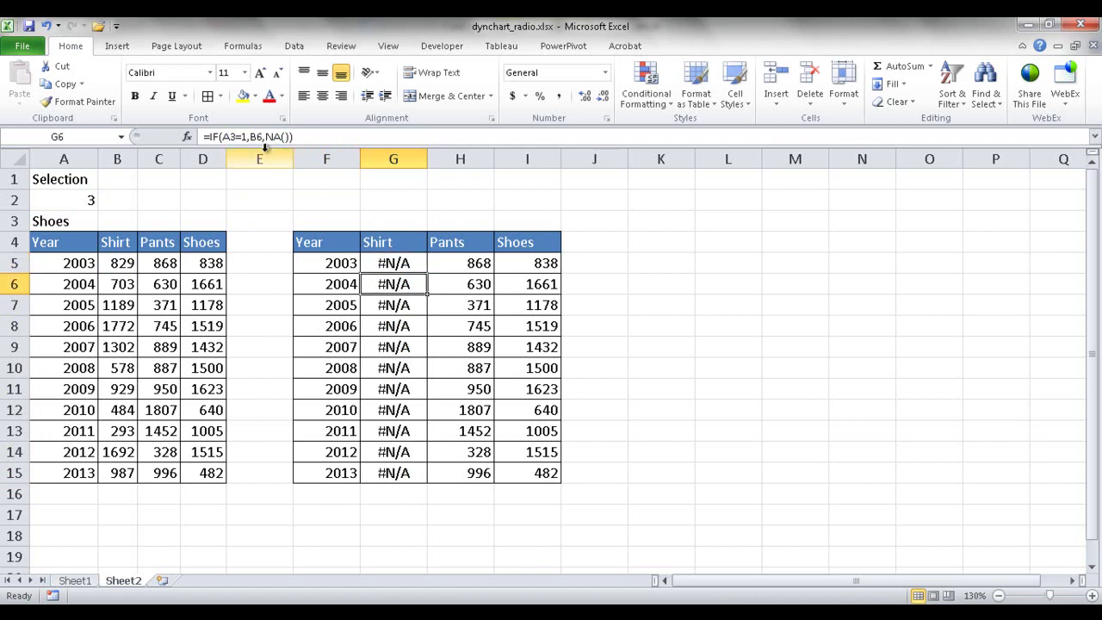
Set the selection cell A2 to 1 and inspect the Shirt formulas in G15, G5 and G6
{"action": "left_click", "coordinate": [394, 473]}
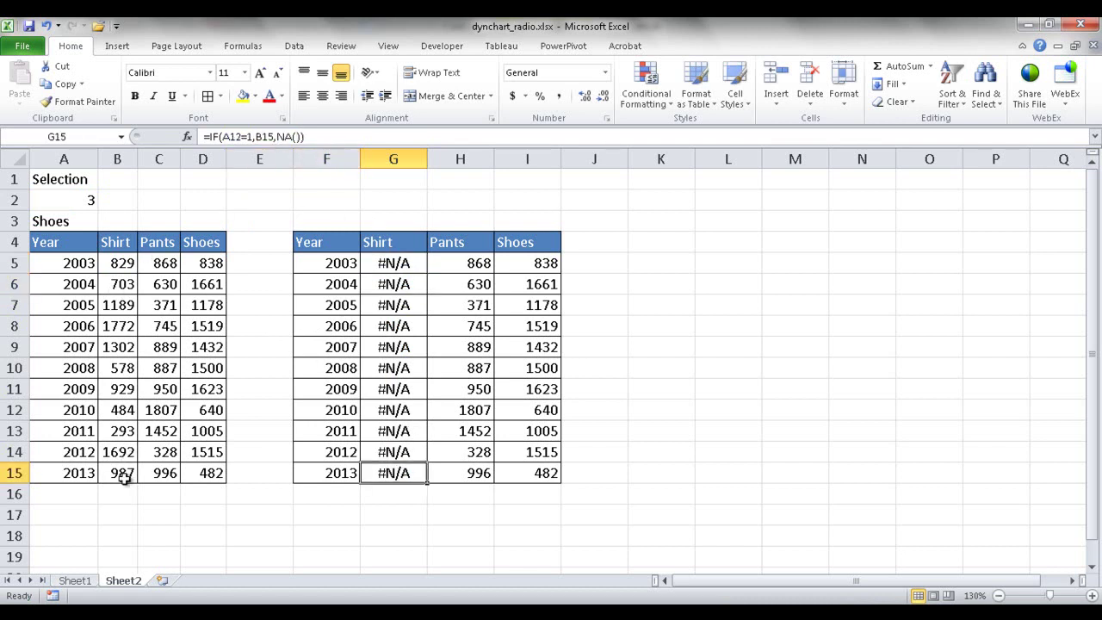
{"action": "left_click", "coordinate": [84, 198]}
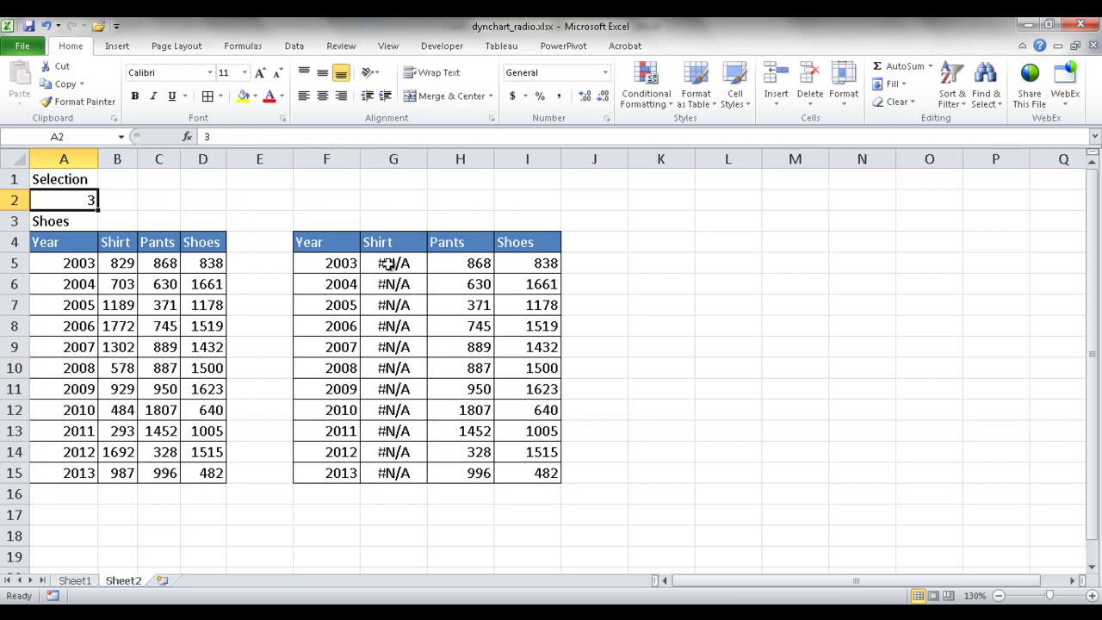
{"action": "type", "text": "1"}
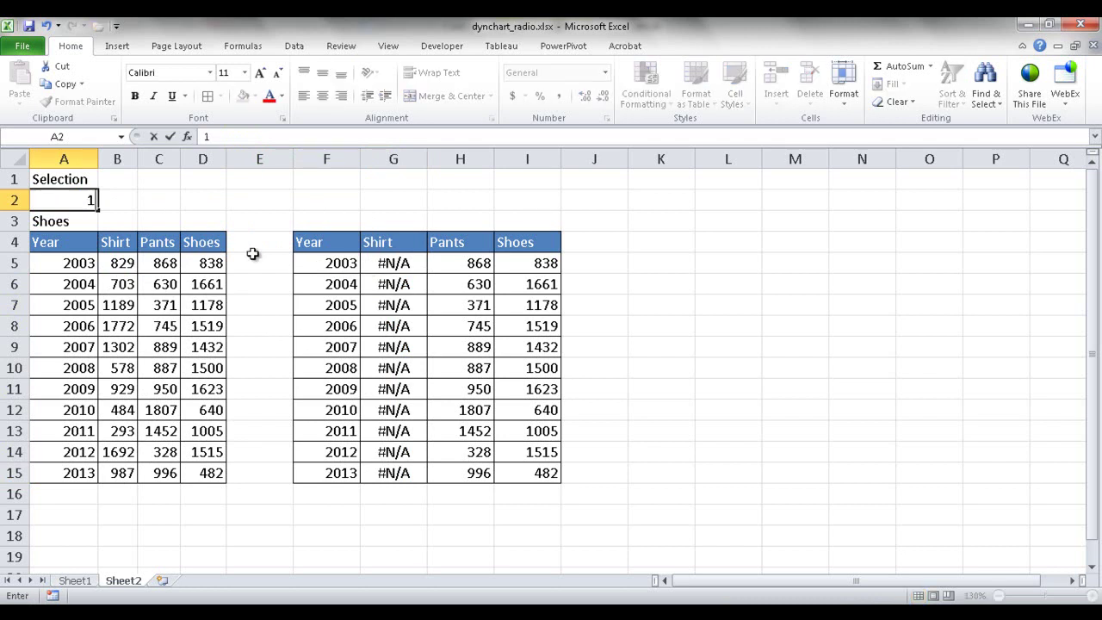
{"action": "key", "text": "Return"}
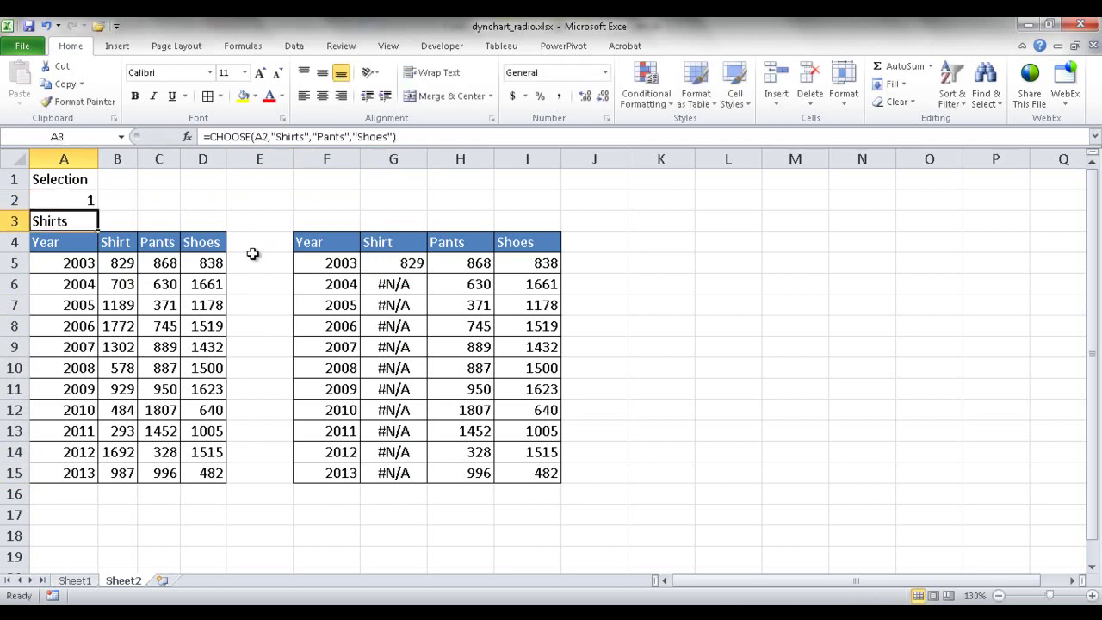
{"action": "left_click", "coordinate": [404, 267]}
{"action": "left_click", "coordinate": [393, 286]}
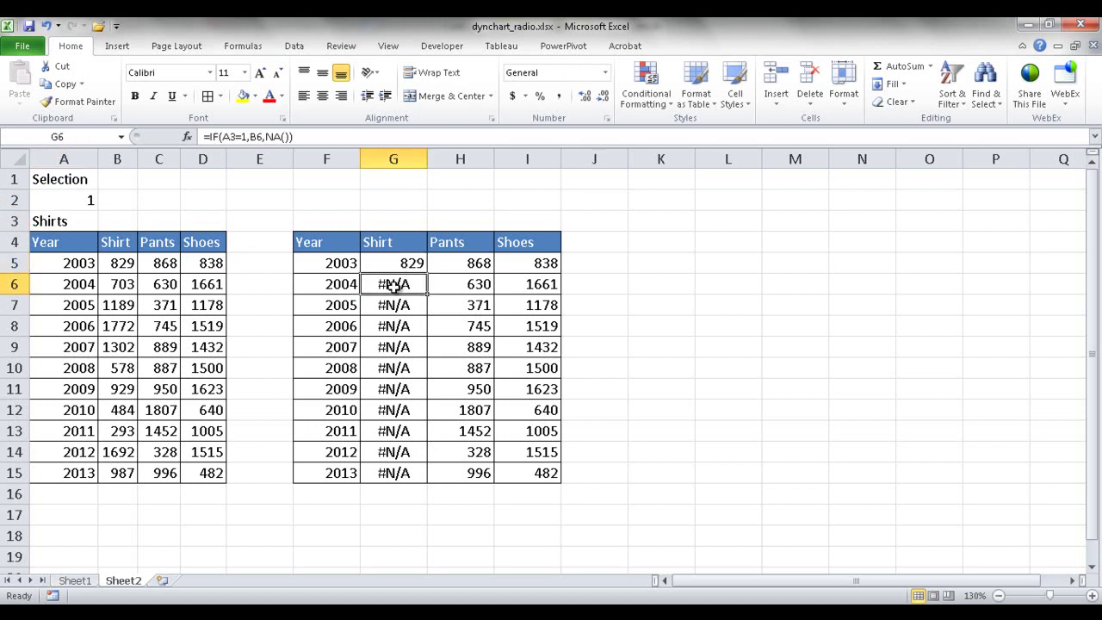
Make the A2 reference absolute across the Shirt formulas in G5:G15, so that G5 reads =IF($A$2=1,B5,NA())
{"action": "left_click", "coordinate": [398, 266]}
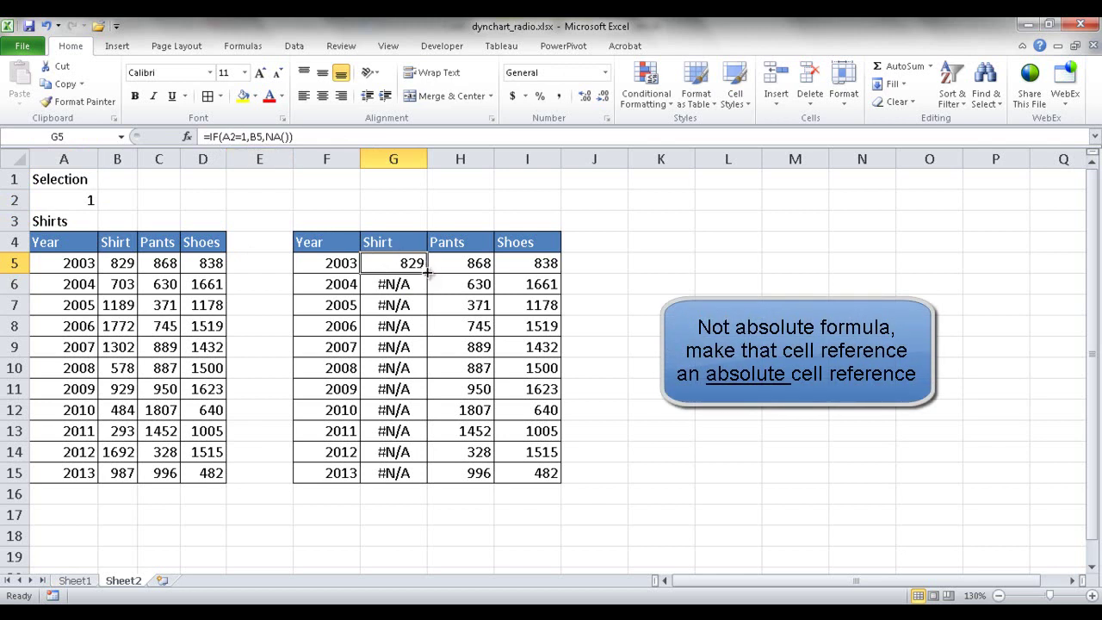
{"action": "left_click_drag", "start_coordinate": [426, 271], "coordinate": [426, 483]}
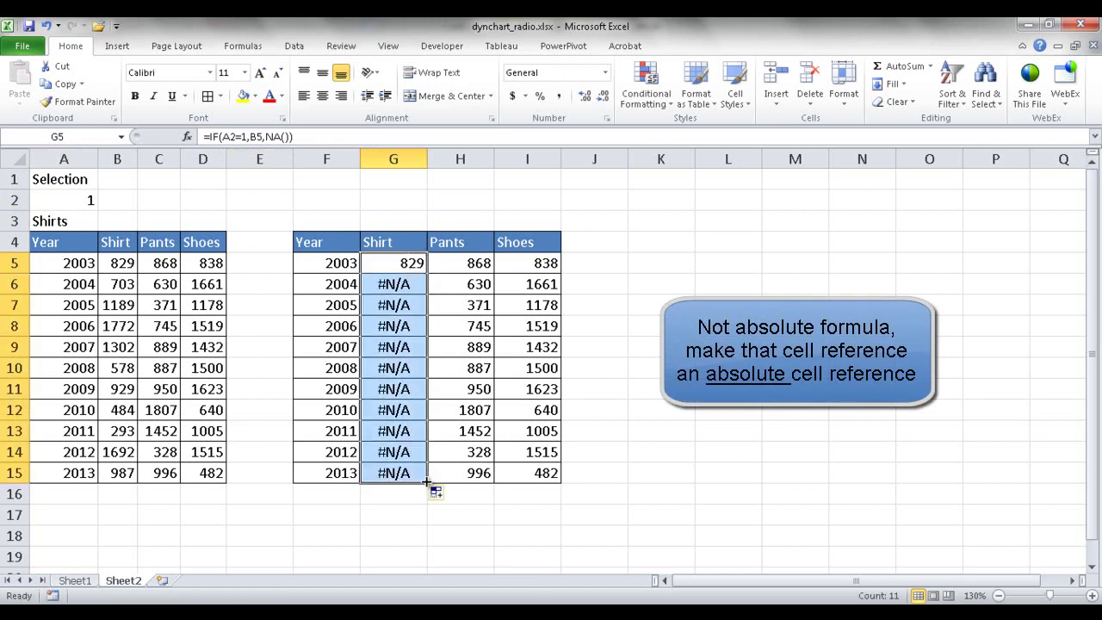
{"action": "left_click", "coordinate": [228, 136]}
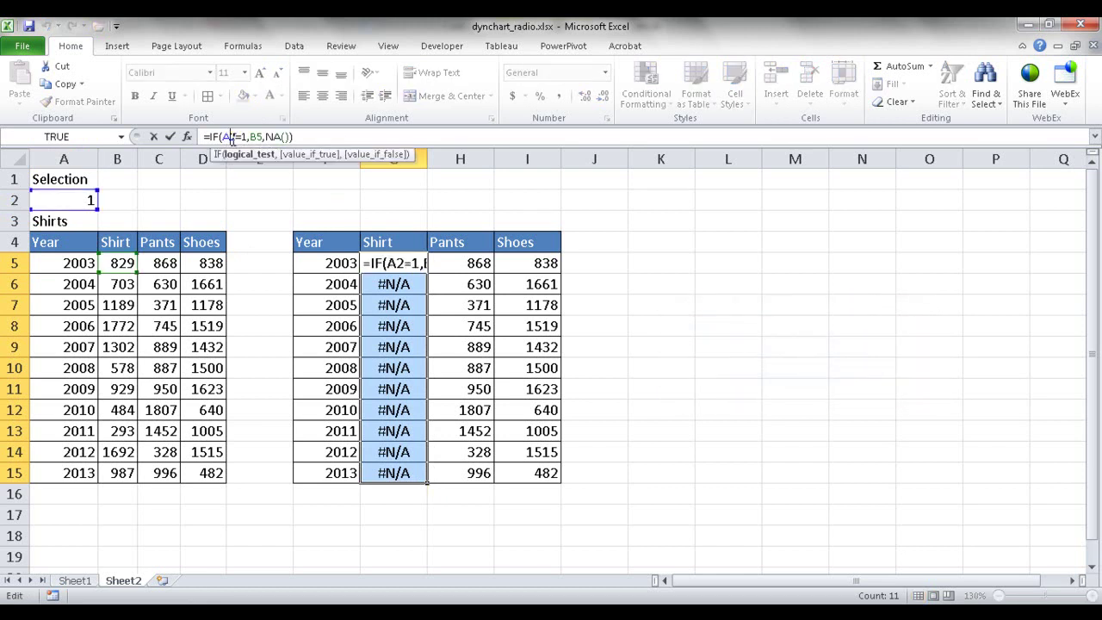
{"action": "key", "text": "F4"}
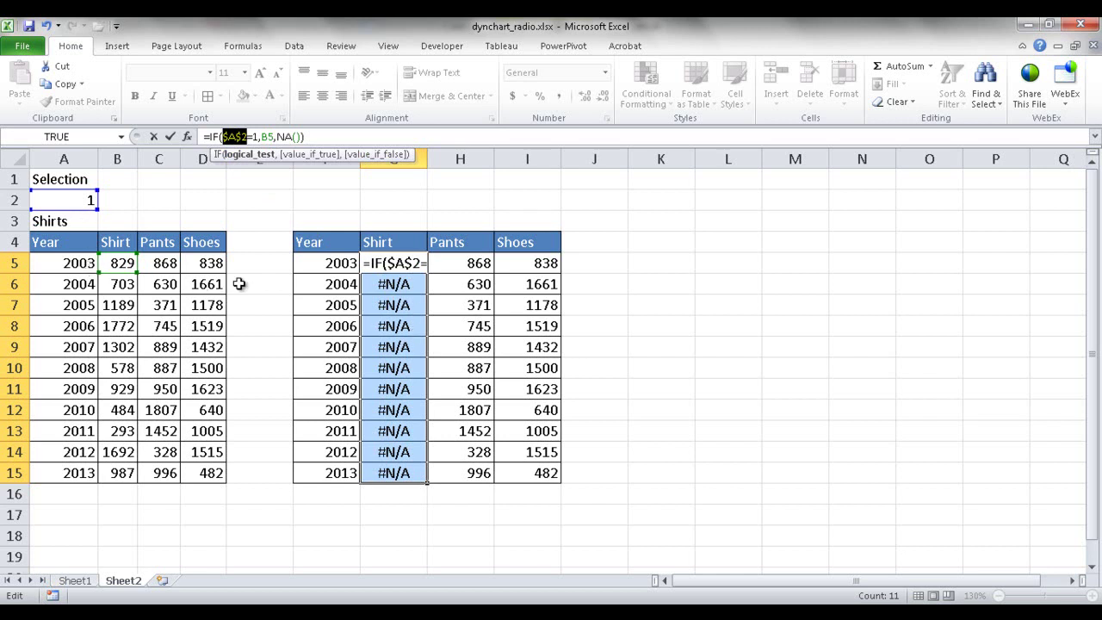
{"action": "key", "text": "ctrl+Return"}
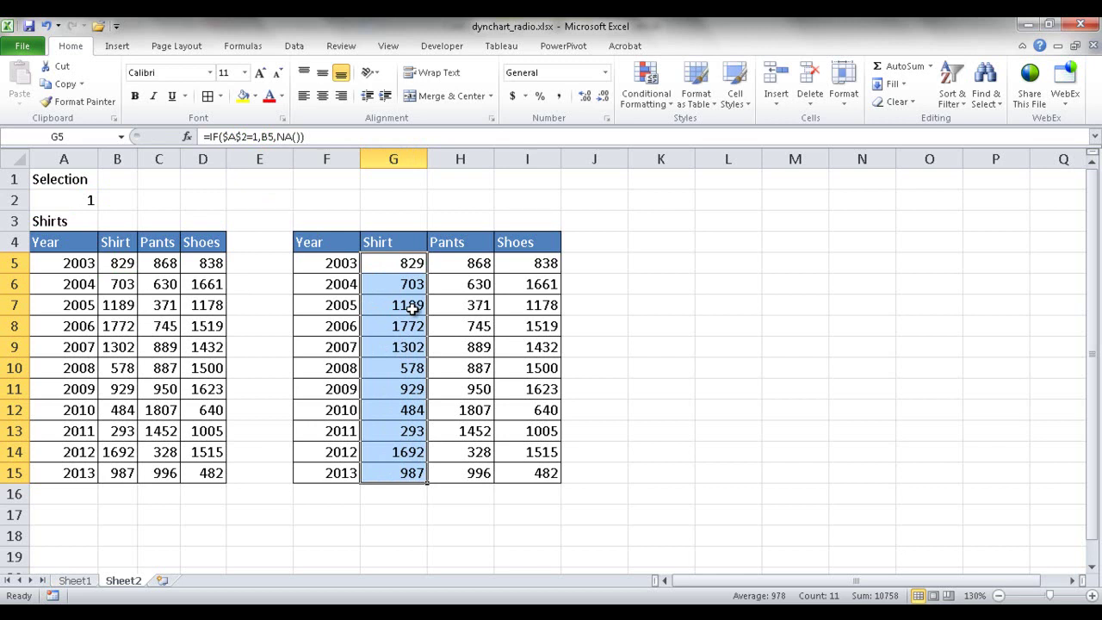
Check the cell references in several corrected Shirt formulas, including G7, G11, G13 and G5
{"action": "left_click", "coordinate": [411, 308]}
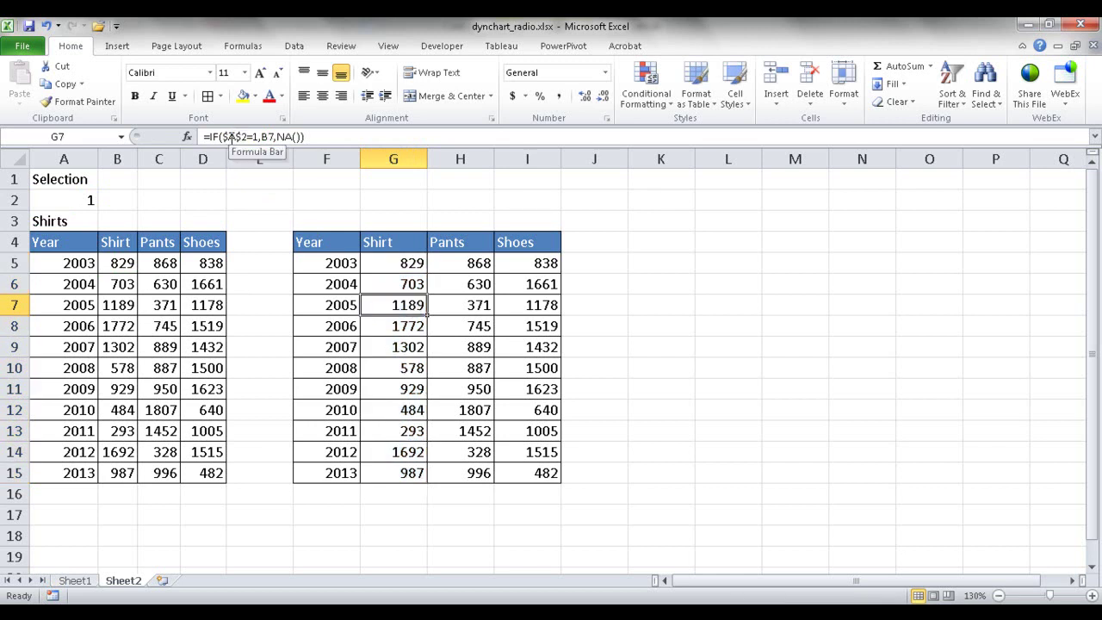
{"action": "left_click", "coordinate": [389, 388]}
{"action": "left_click", "coordinate": [392, 435]}
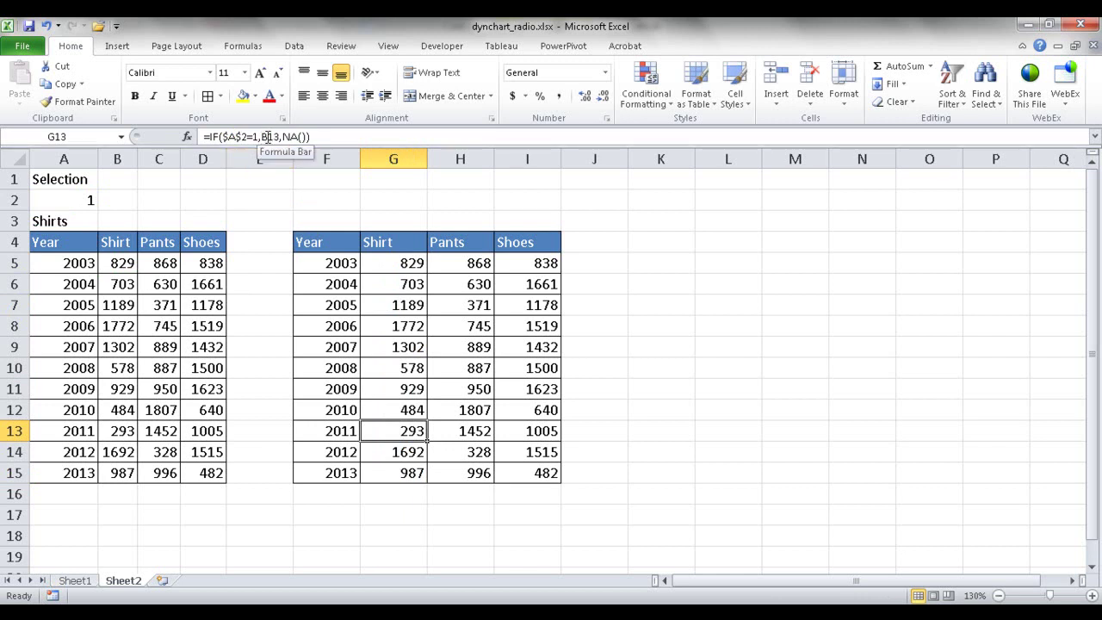
{"action": "left_click", "coordinate": [400, 262]}
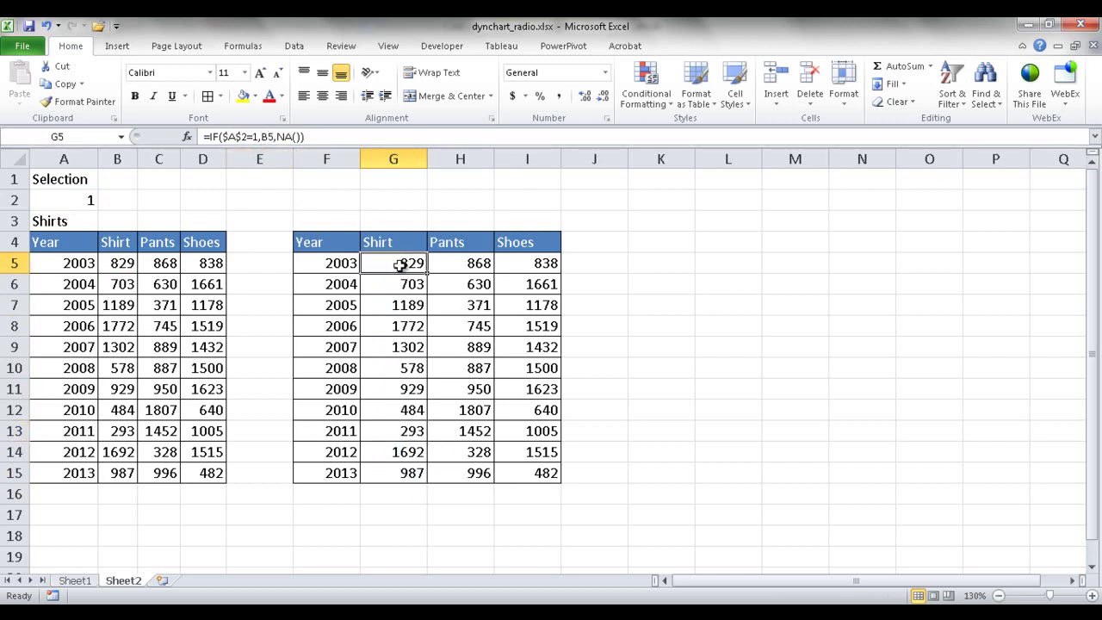
{"action": "left_click", "coordinate": [404, 432]}
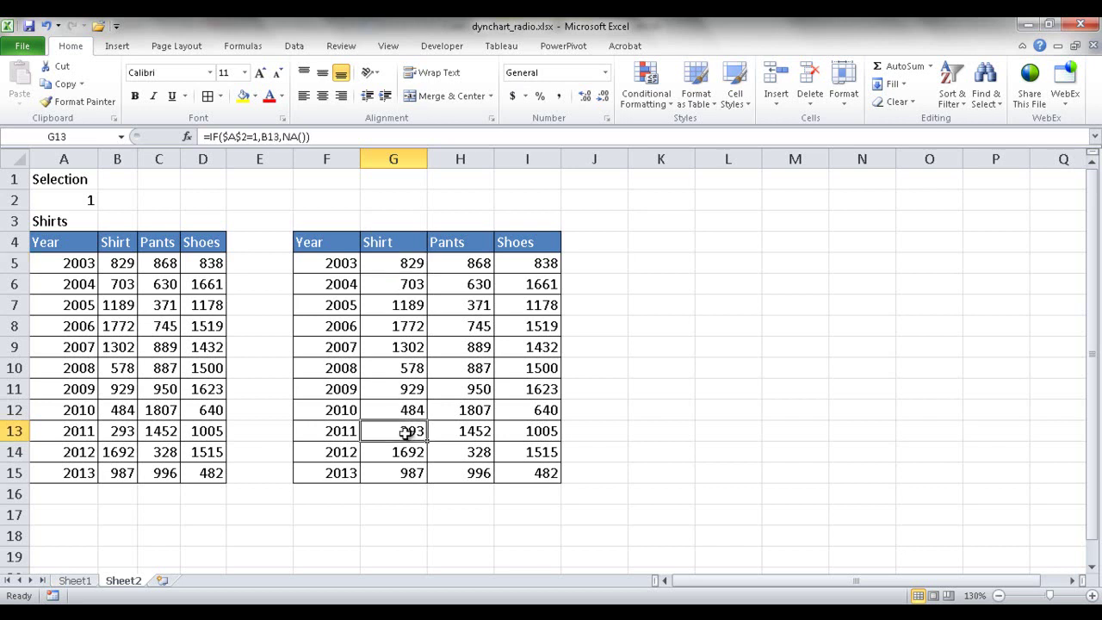
Test the Shirt formulas by setting the selection cell A2 to 2 and back to 1
{"action": "left_click", "coordinate": [82, 201]}
{"action": "type", "text": "2"}
{"action": "key", "text": "Return"}
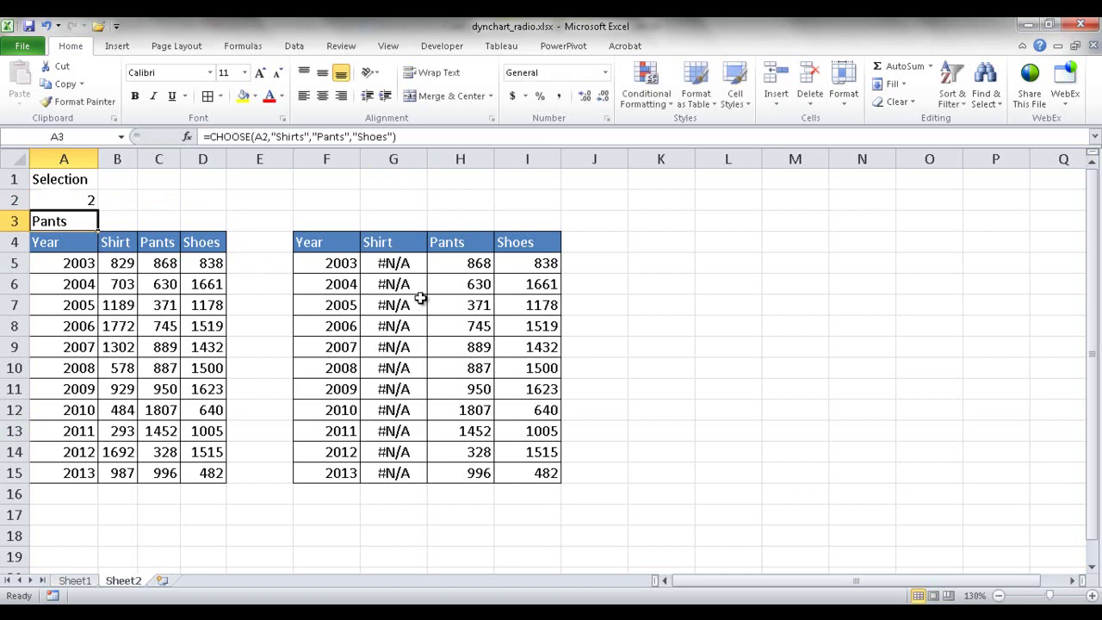
{"action": "left_click", "coordinate": [86, 201]}
{"action": "type", "text": "1"}
{"action": "key", "text": "Return"}
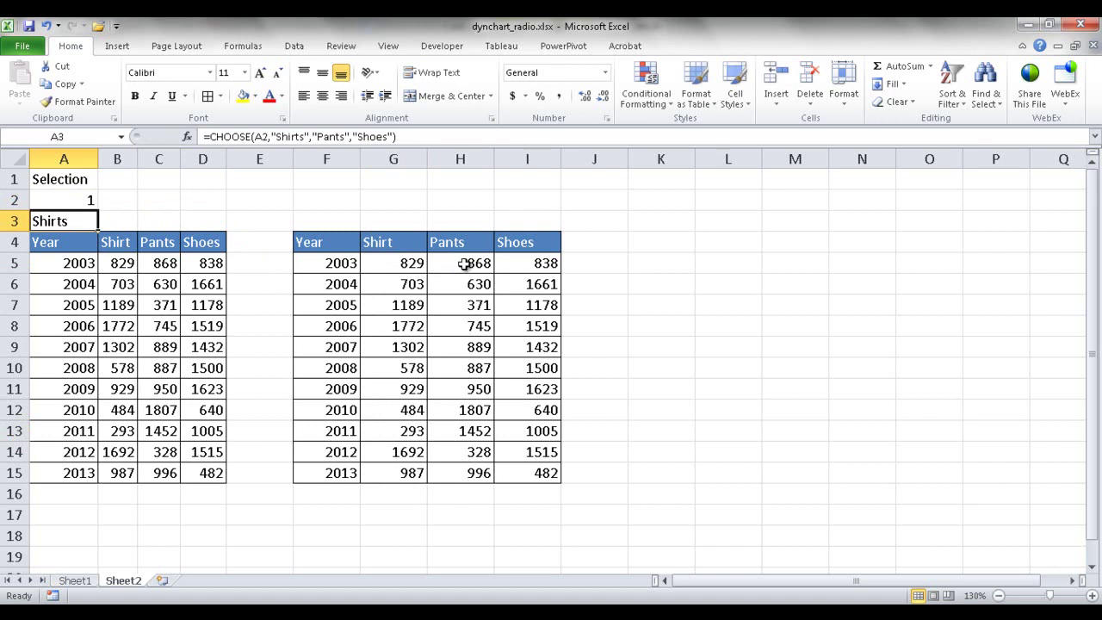
Replace the copied Pants values in H5:H15 with the formula =IF($A$2=2,C5,NA()), entered in the whole range at once
{"action": "left_click_drag", "start_coordinate": [464, 263], "coordinate": [472, 470]}
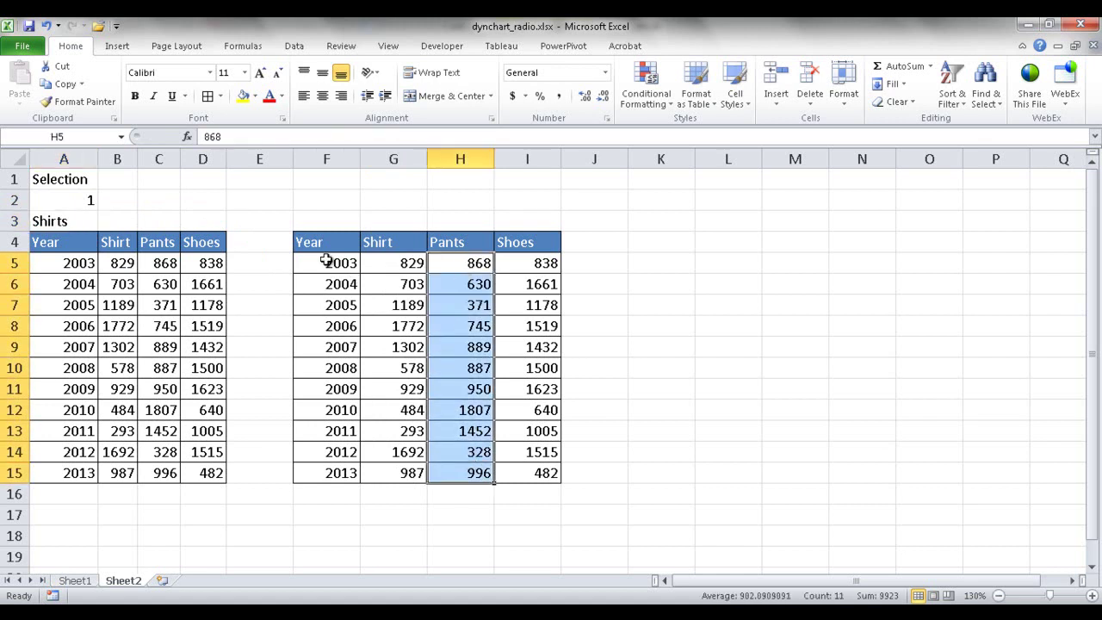
{"action": "double_click", "coordinate": [236, 133]}
{"action": "type", "text": "="}
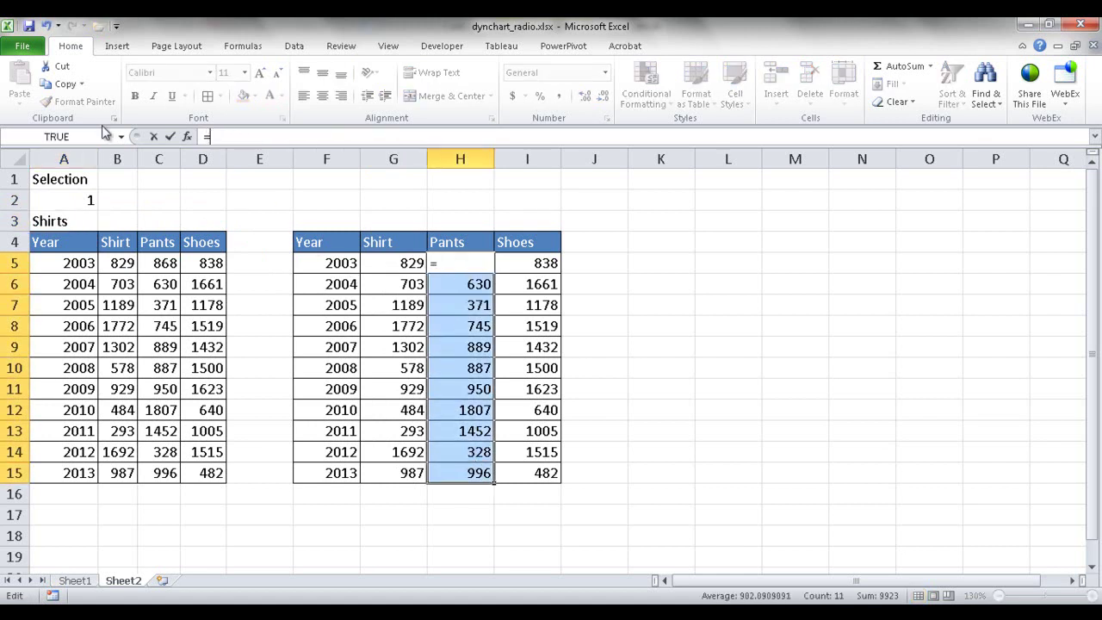
{"action": "type", "text": "if"}
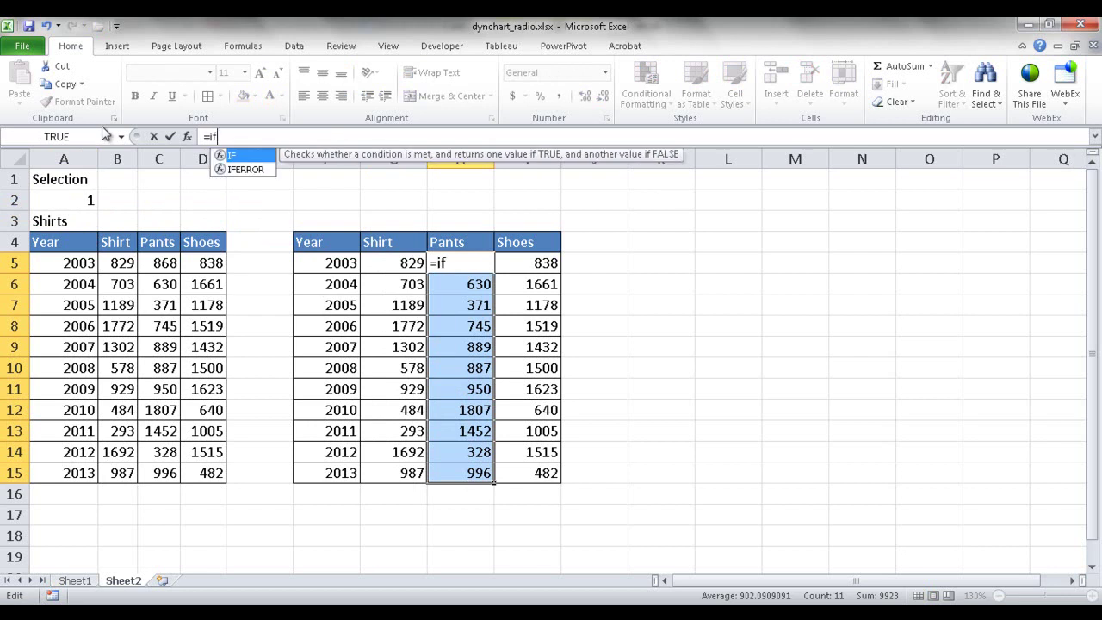
{"action": "key", "text": "Tab"}
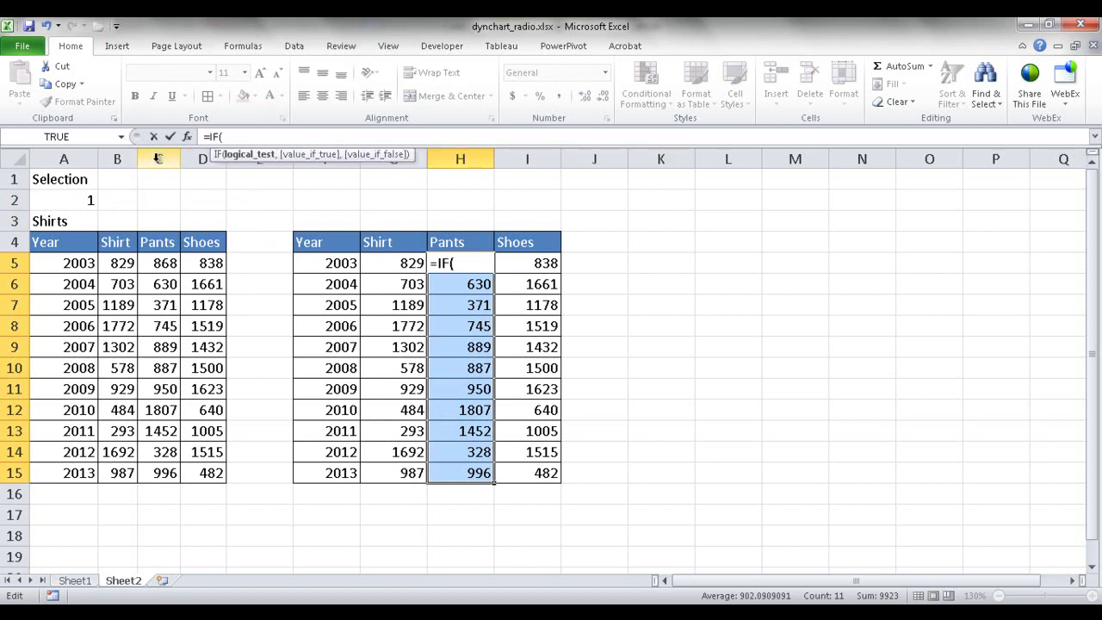
{"action": "left_click", "coordinate": [49, 201]}
{"action": "key", "text": "F4"}
{"action": "type", "text": "="}
{"action": "type", "text": "2=2"}
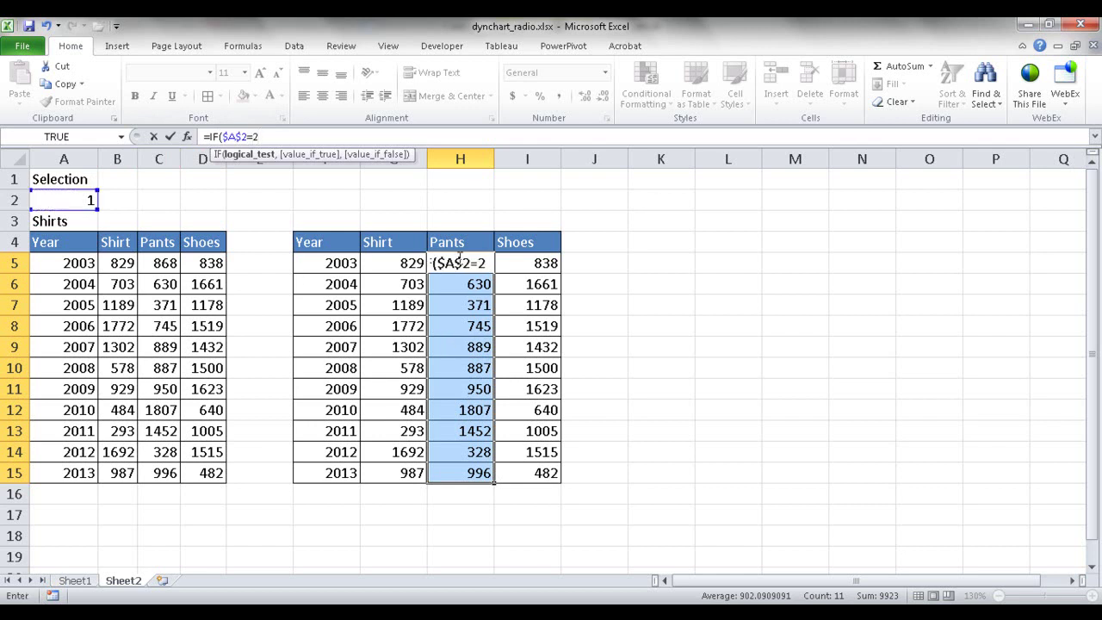
{"action": "type", "text": ","}
{"action": "left_click", "coordinate": [164, 265]}
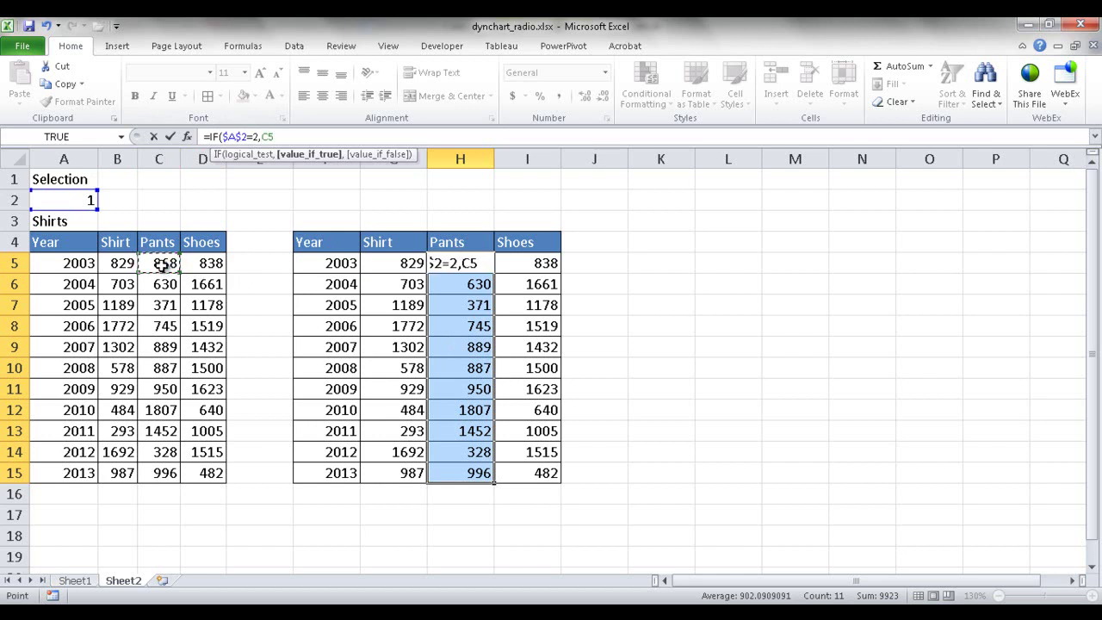
{"action": "type", "text": ","}
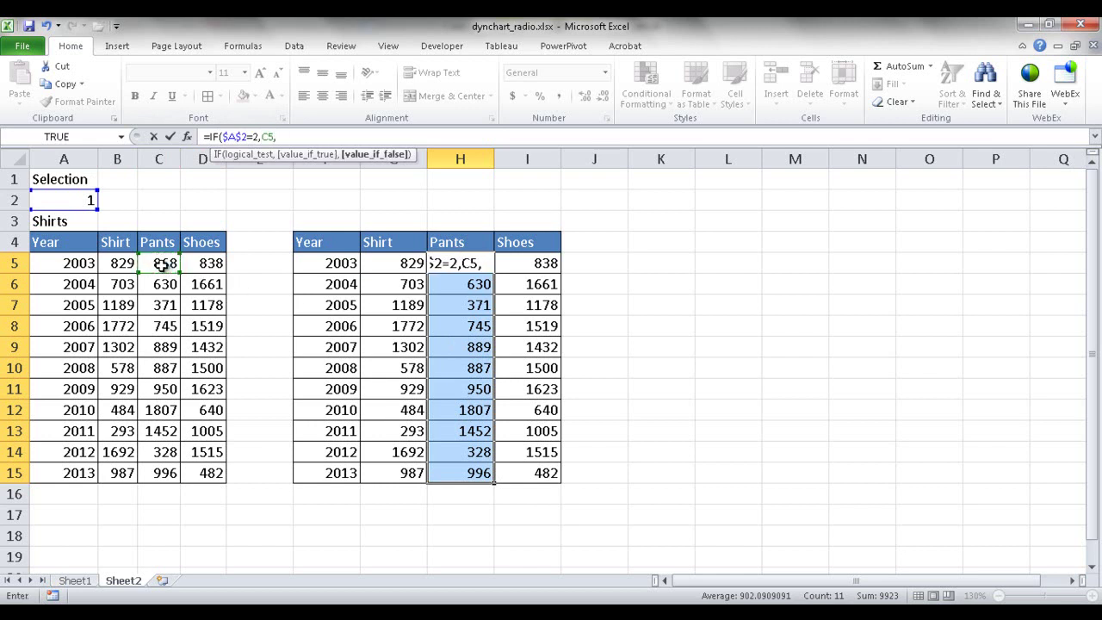
{"action": "type", "text": "na()"}
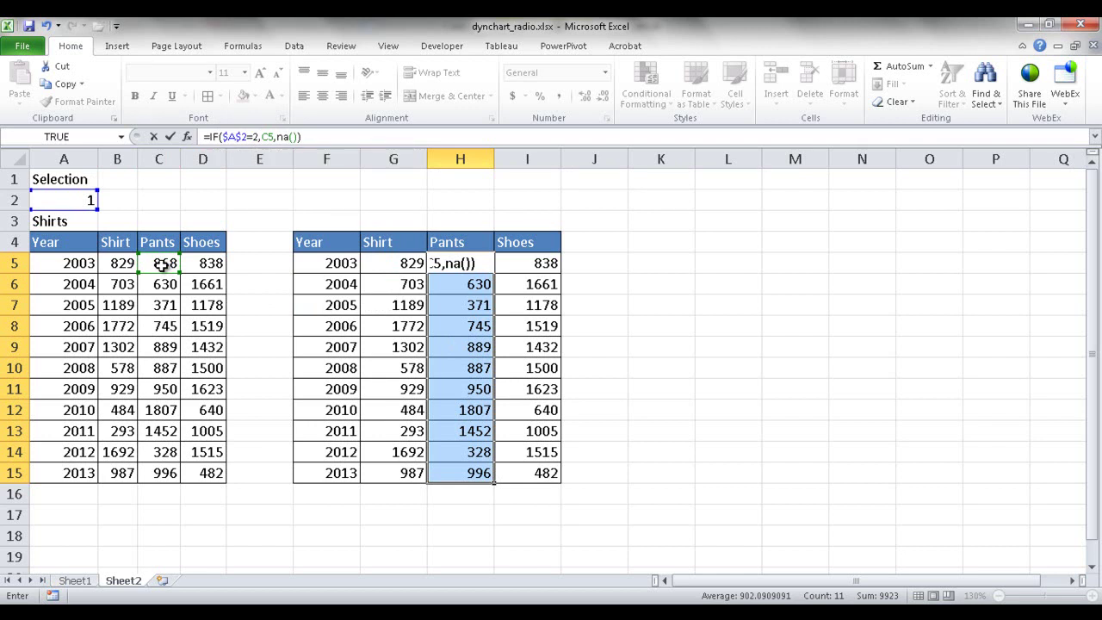
{"action": "key", "text": "ctrl+Return"}
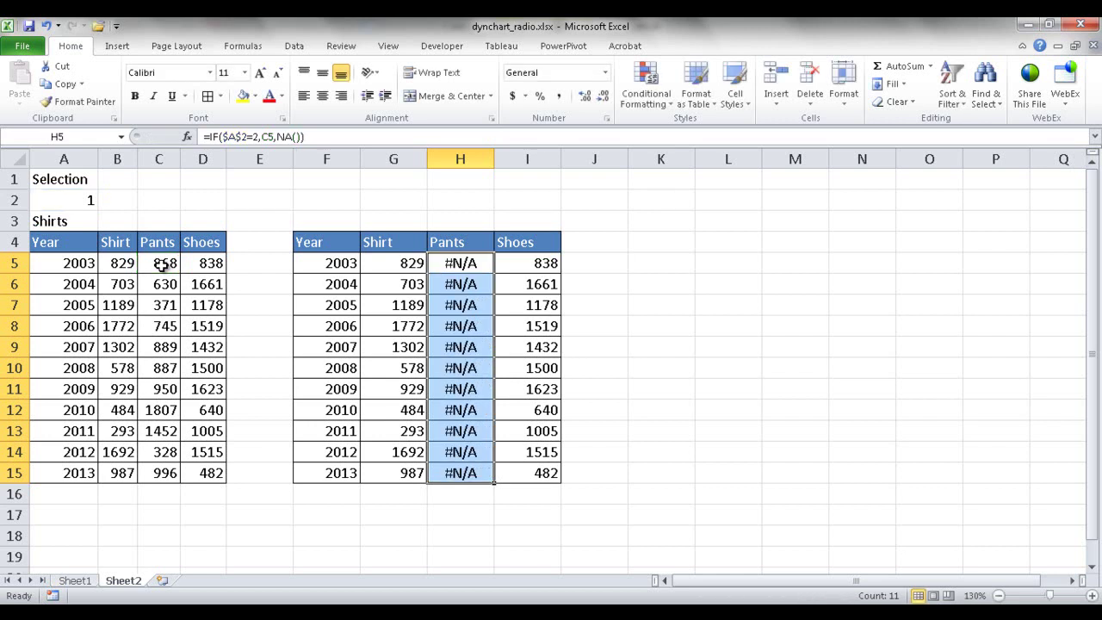
Set the selection cell A2 to 2 to test the Pants formulas
{"action": "left_click", "coordinate": [83, 197]}
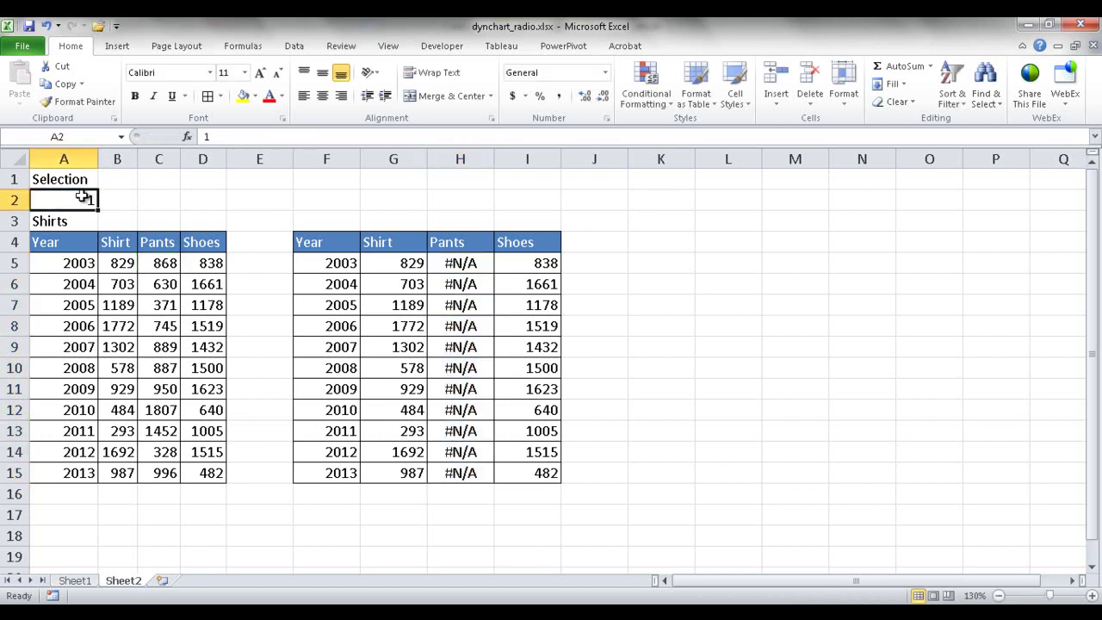
{"action": "type", "text": "2"}
{"action": "key", "text": "Return"}
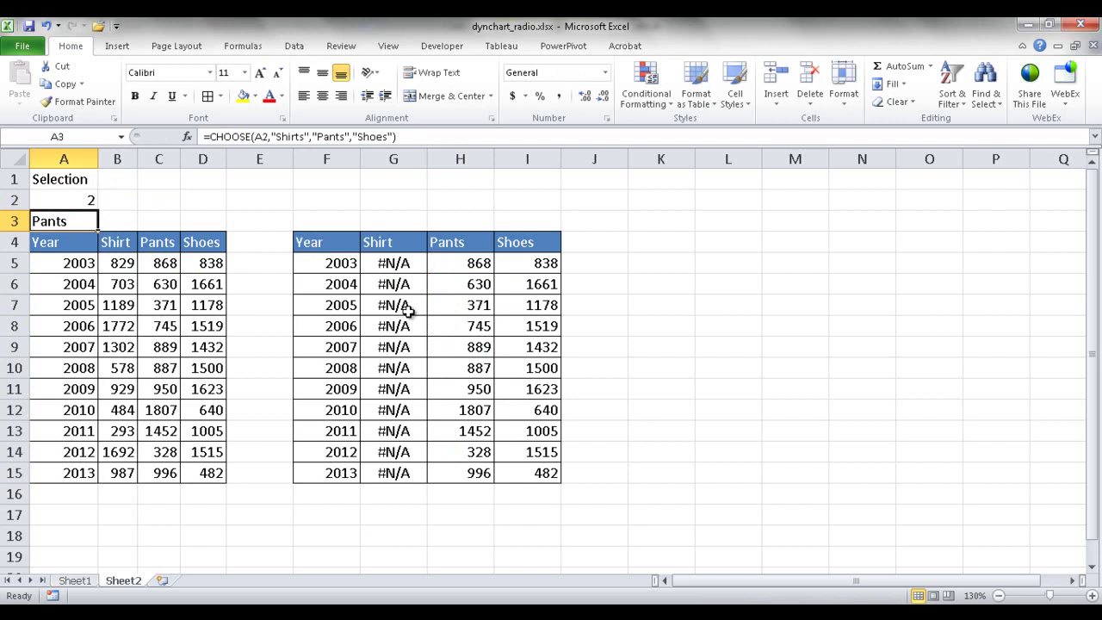
Replace the copied Shoes values in I5:I15 with the formula =IF($A$2=3,D5,NA()), entered in the whole range at once
{"action": "left_click", "coordinate": [512, 264]}
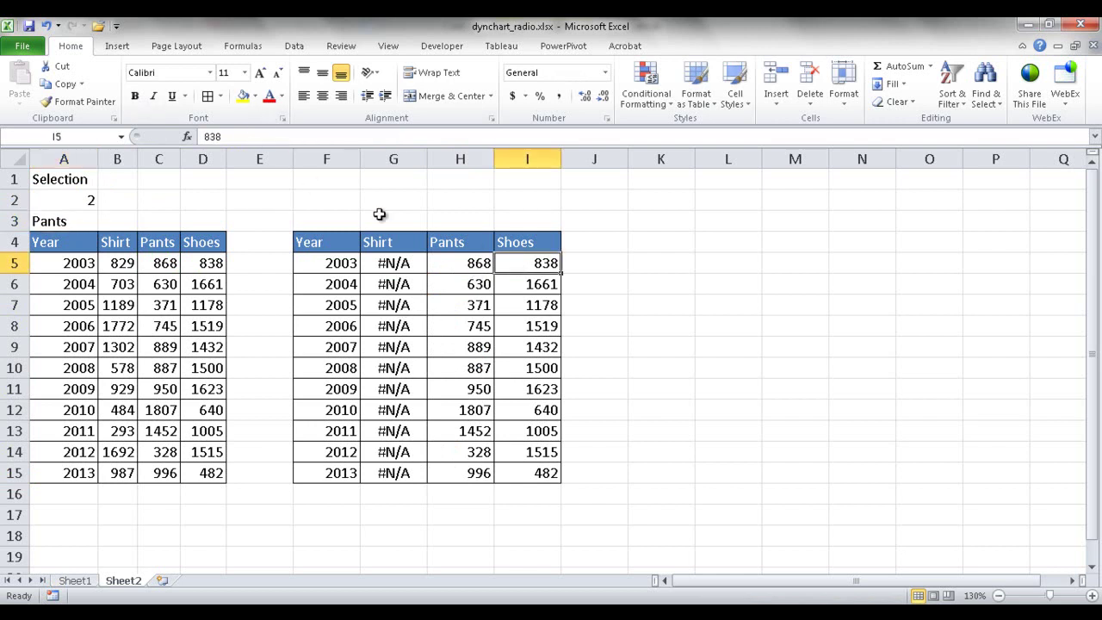
{"action": "left_click_drag", "start_coordinate": [509, 260], "coordinate": [521, 473]}
{"action": "key", "text": "F2"}
{"action": "key", "text": "shift+Home"}
{"action": "type", "text": "=f"}
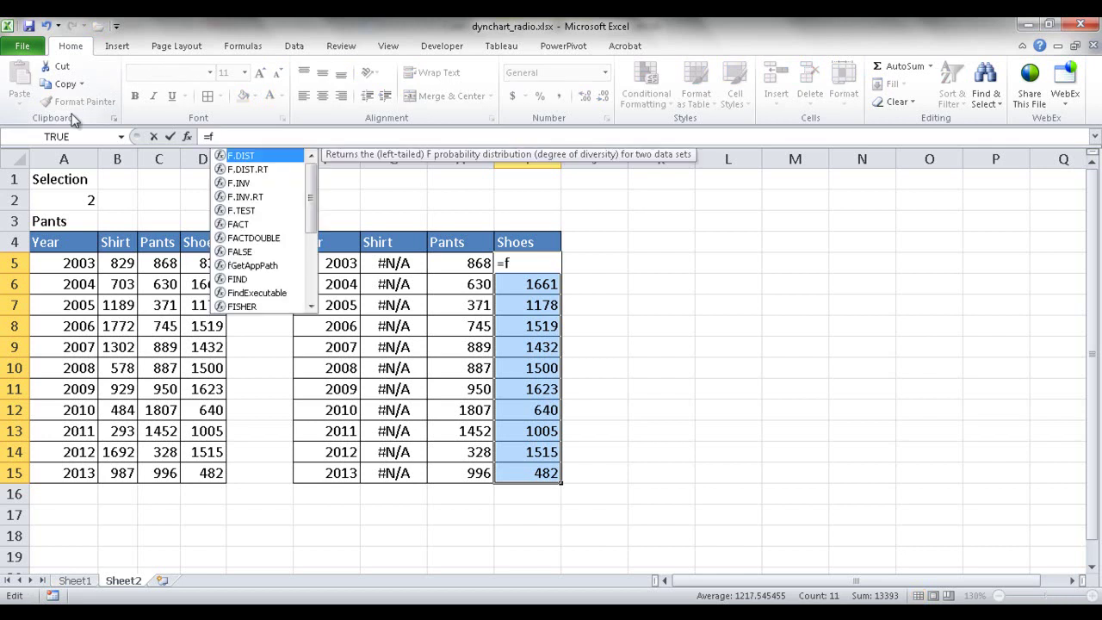
{"action": "key", "text": "BackSpace"}
{"action": "type", "text": "if"}
{"action": "key", "text": "Tab"}
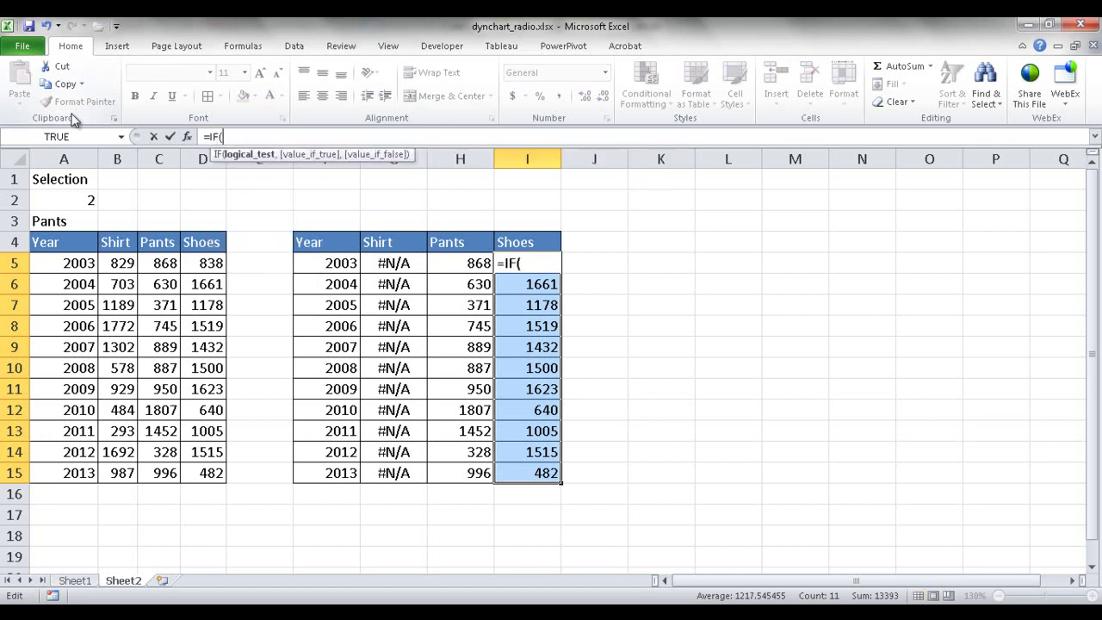
{"action": "left_click", "coordinate": [63, 199]}
{"action": "key", "text": "F4"}
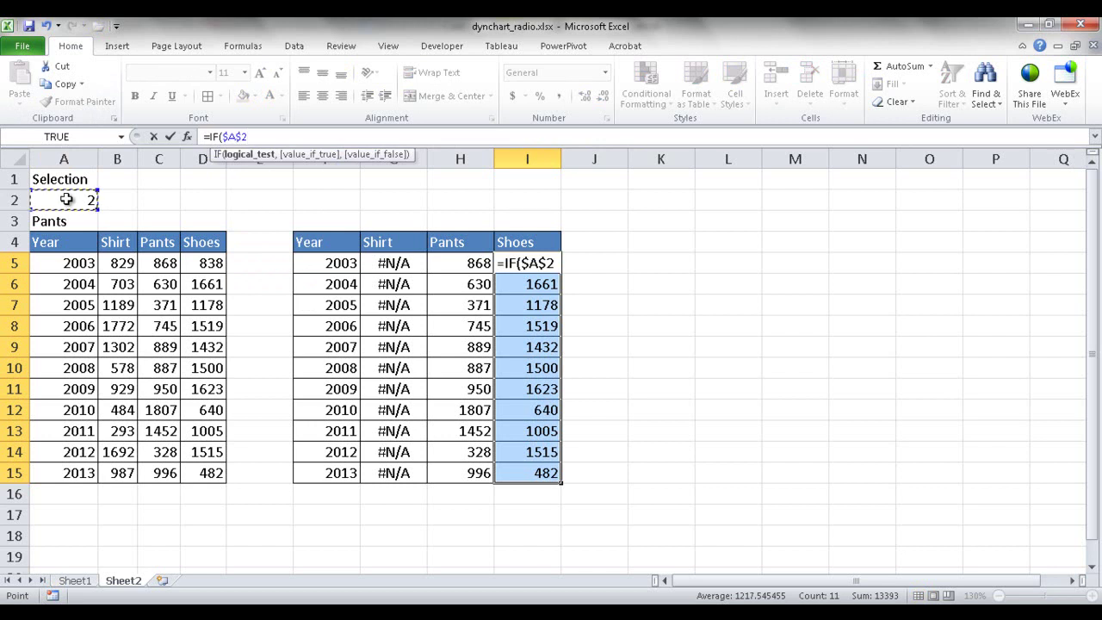
{"action": "type", "text": "="}
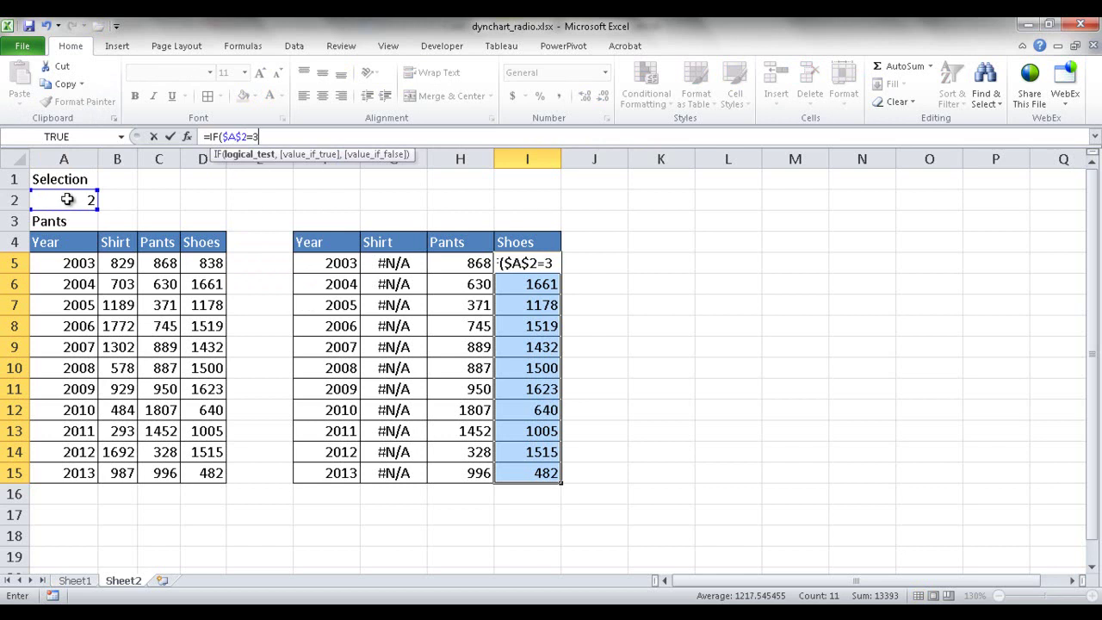
{"action": "type", "text": "3,"}
{"action": "left_click", "coordinate": [200, 264]}
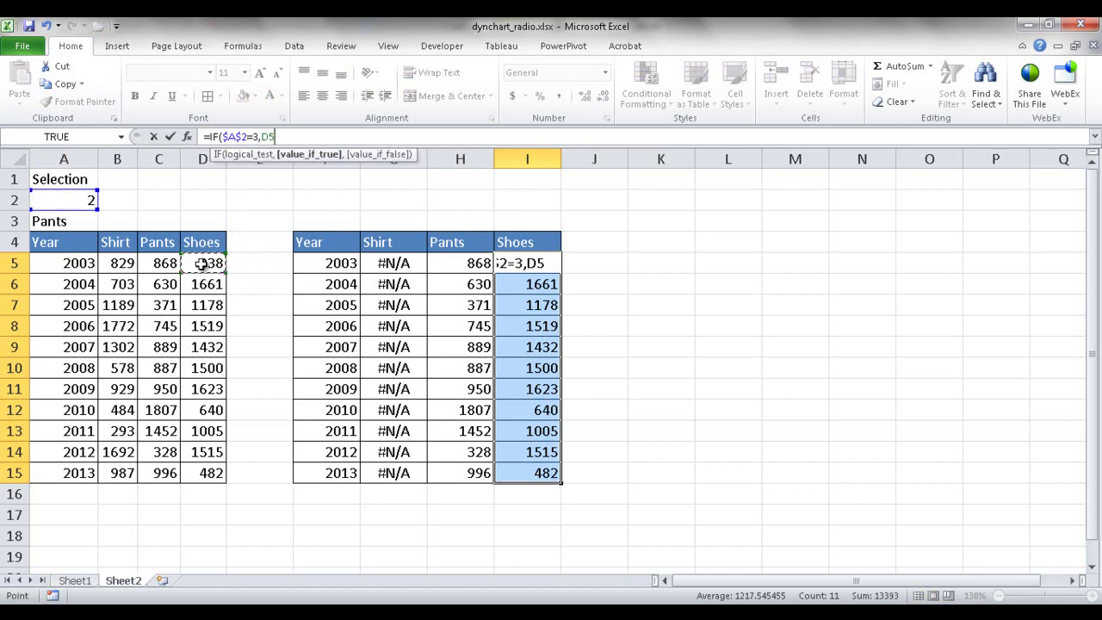
{"action": "type", "text": ",na()"}
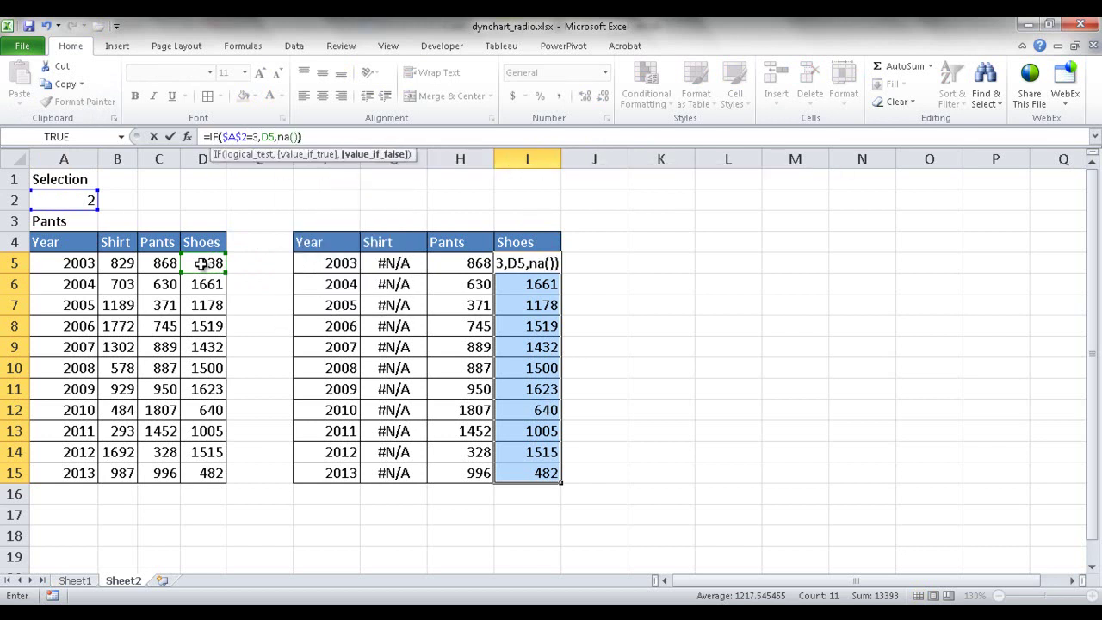
{"action": "type", "text": ")"}
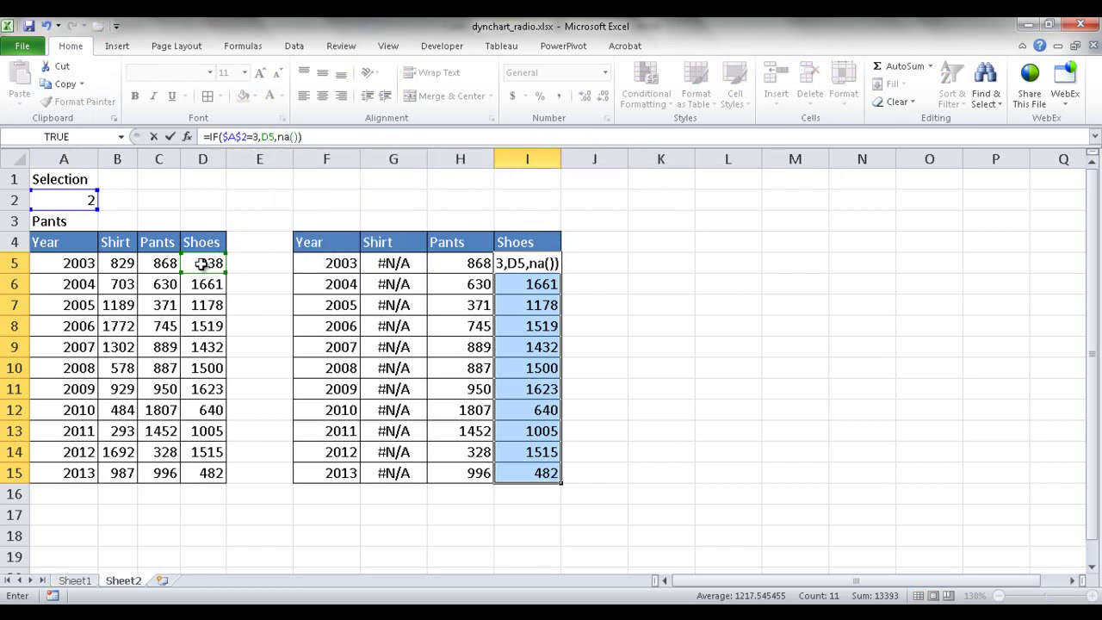
{"action": "key", "text": "ctrl+Return"}
Set the selection cell A2 to 3 to test the Shoes formulas, and check the Shirt formula in G8
{"action": "left_click", "coordinate": [78, 201]}
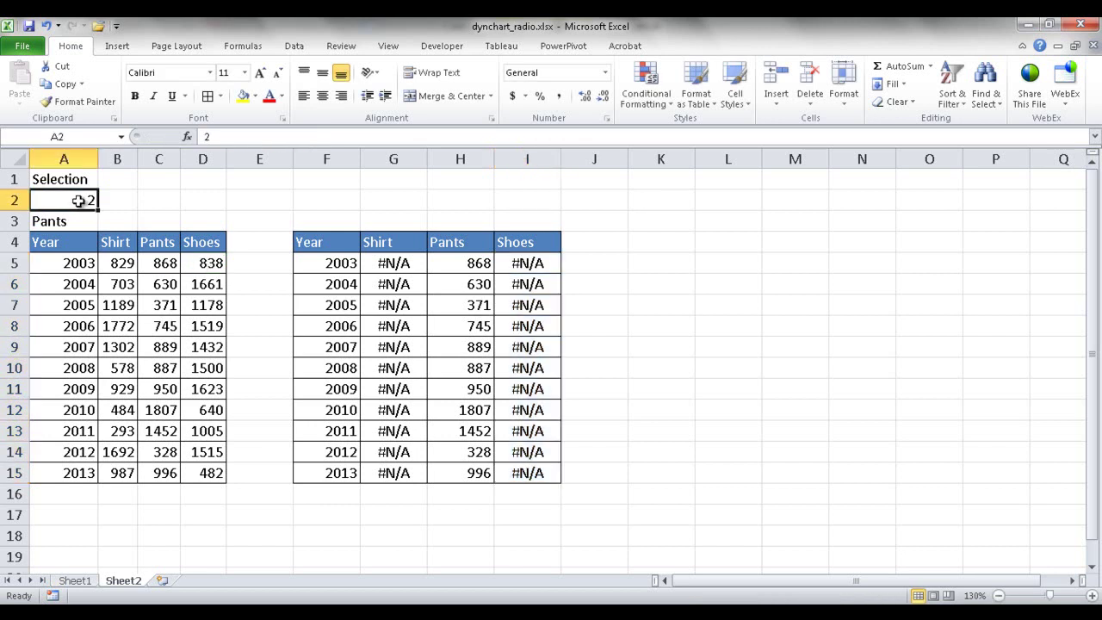
{"action": "type", "text": "3"}
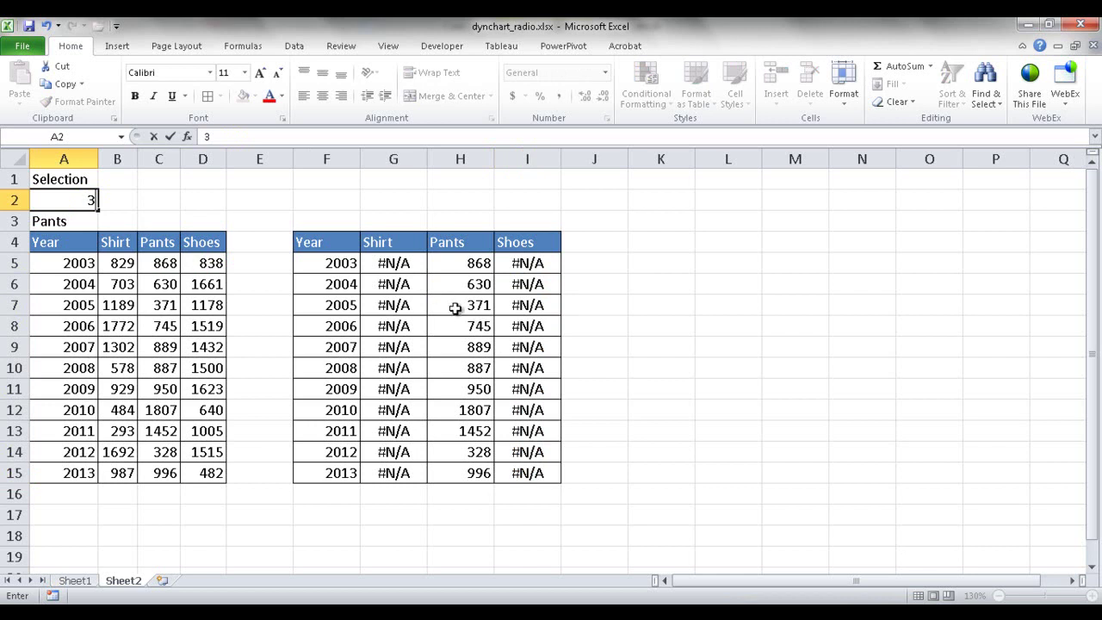
{"action": "key", "text": "Return"}
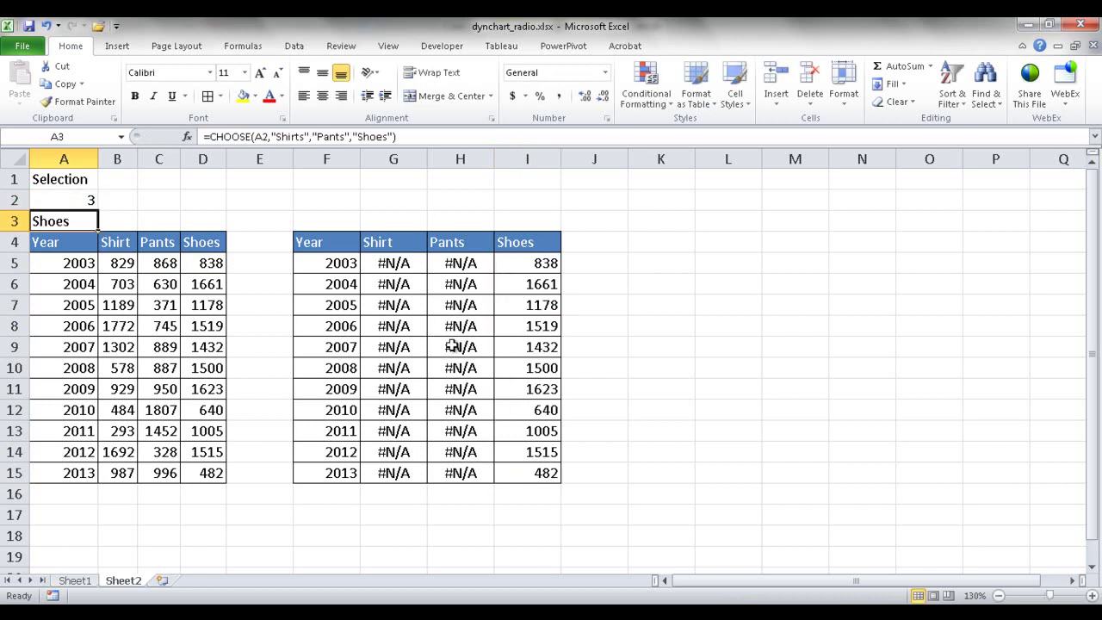
{"action": "left_click", "coordinate": [408, 325]}
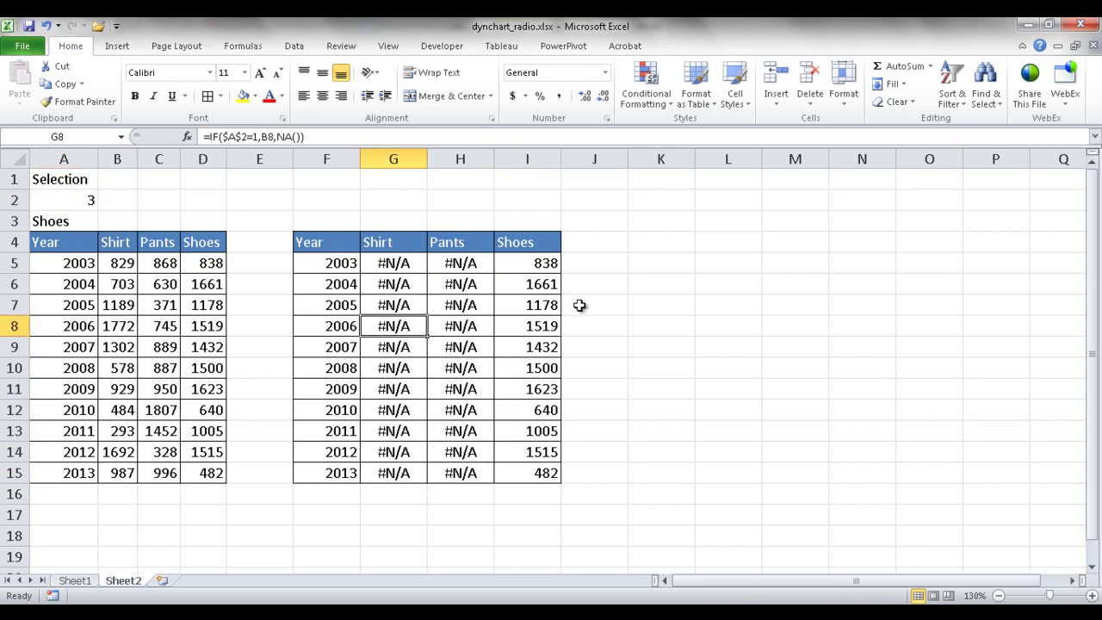
Insert a blank 2-D line chart with empty cell K2 selected, and move it to the area around columns J to P
{"action": "left_click", "coordinate": [661, 199]}
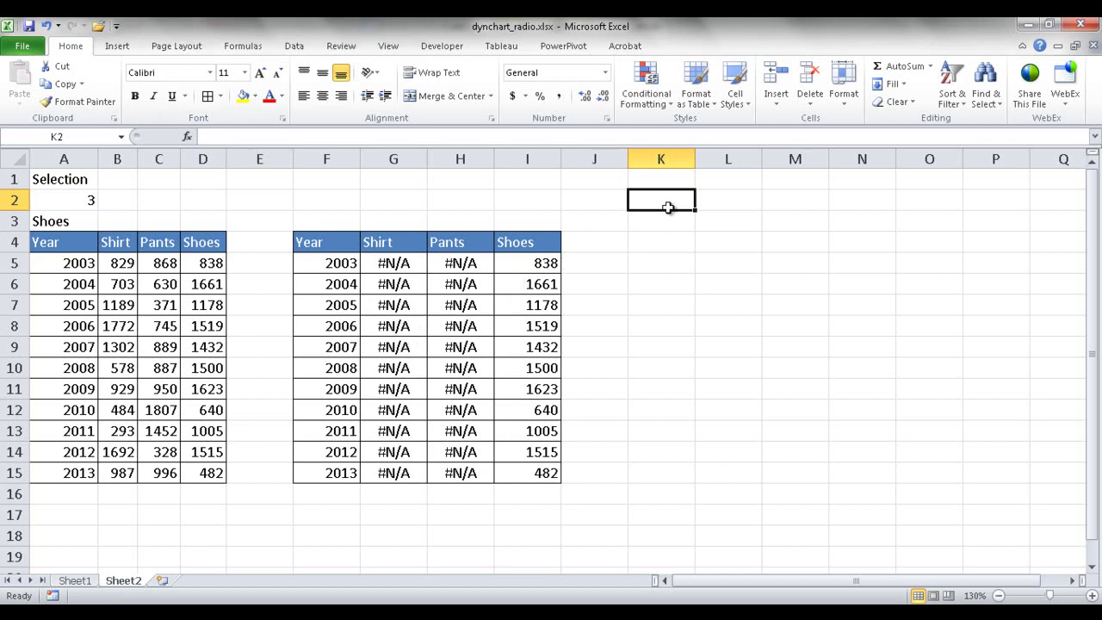
{"action": "left_click", "coordinate": [114, 46]}
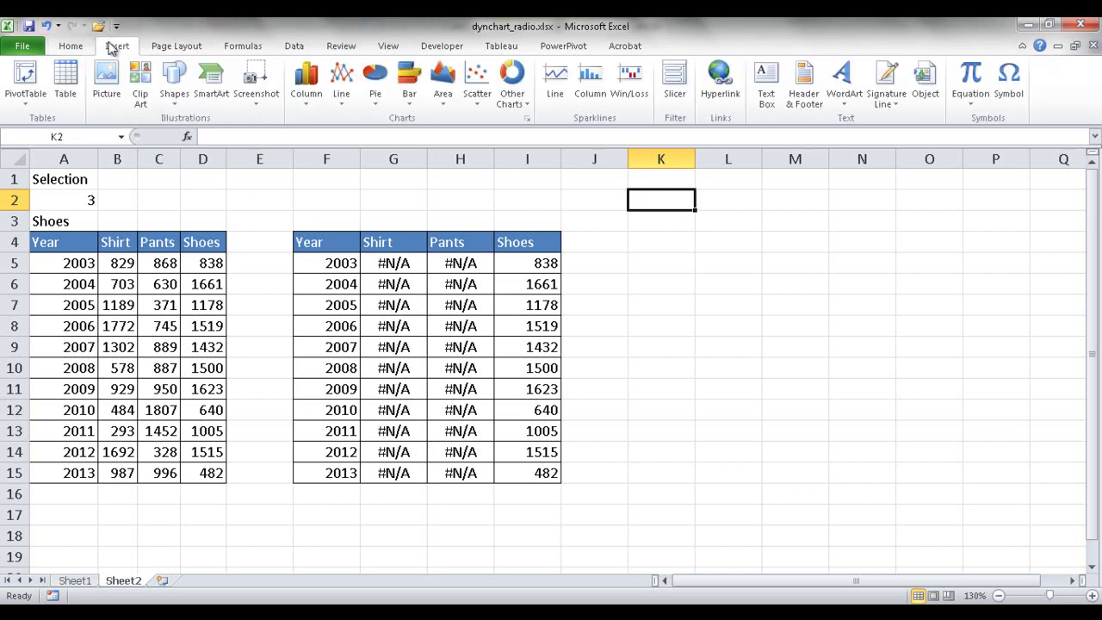
{"action": "left_click", "coordinate": [341, 85]}
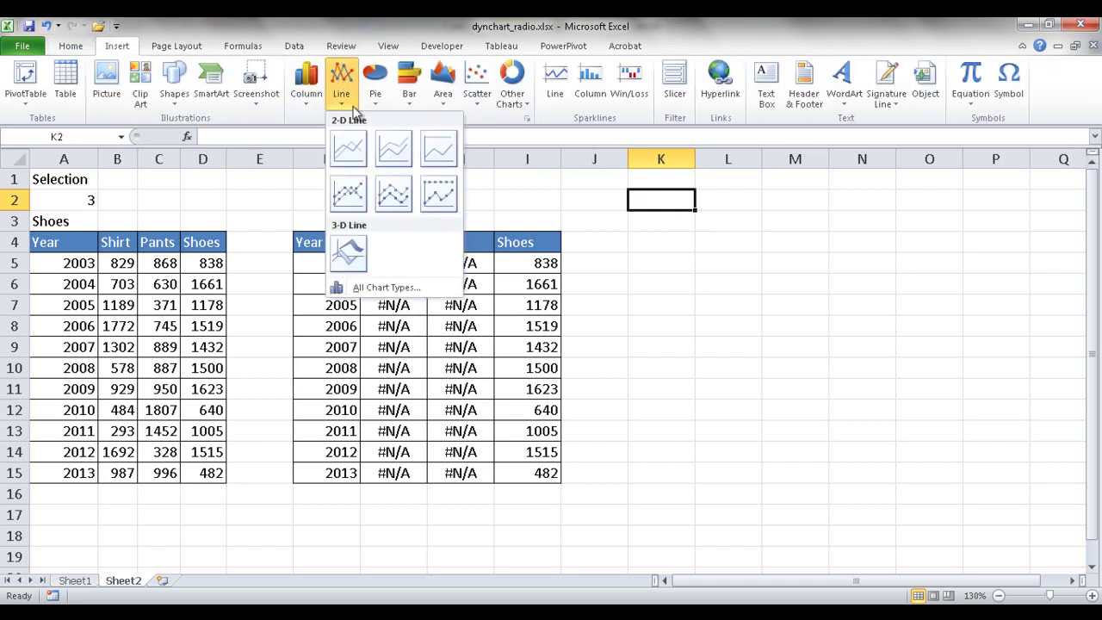
{"action": "left_click", "coordinate": [348, 144]}
{"action": "left_click_drag", "start_coordinate": [458, 229], "coordinate": [690, 205]}
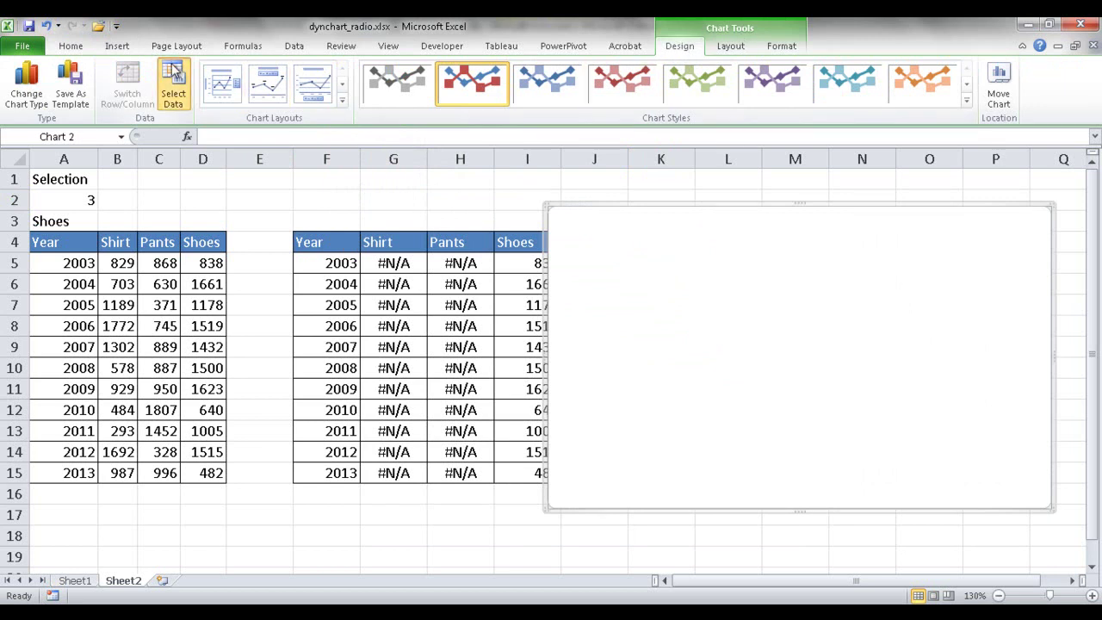
Add a Shirt series to the chart's data source, with its name from G4 and its values from G5:G15
{"action": "left_click", "coordinate": [174, 75]}
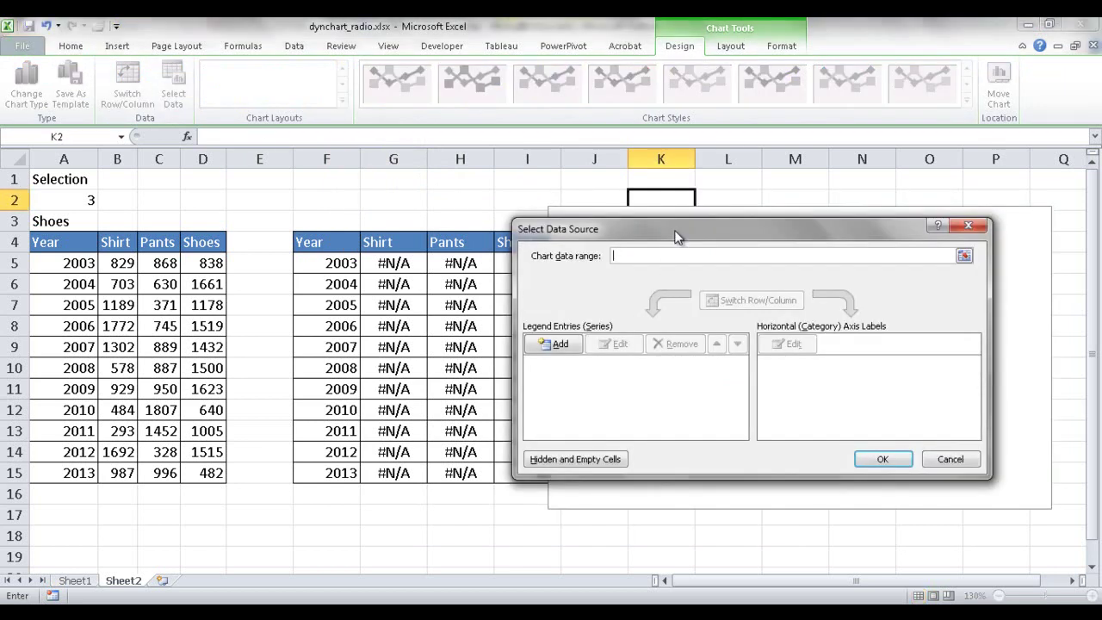
{"action": "left_click_drag", "start_coordinate": [676, 237], "coordinate": [728, 263]}
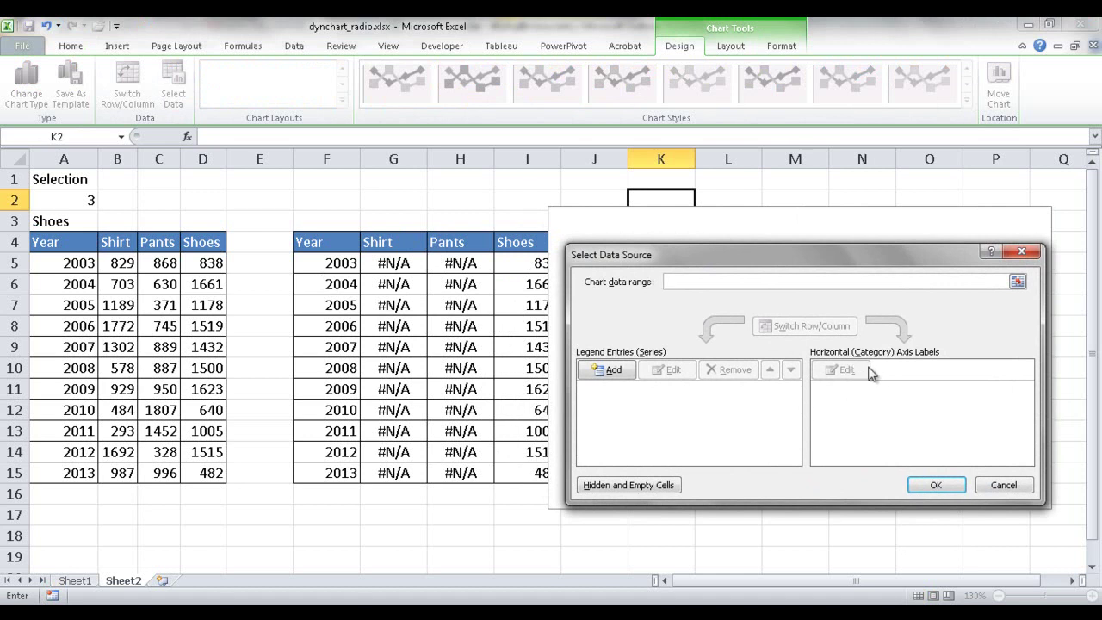
{"action": "left_click", "coordinate": [612, 371]}
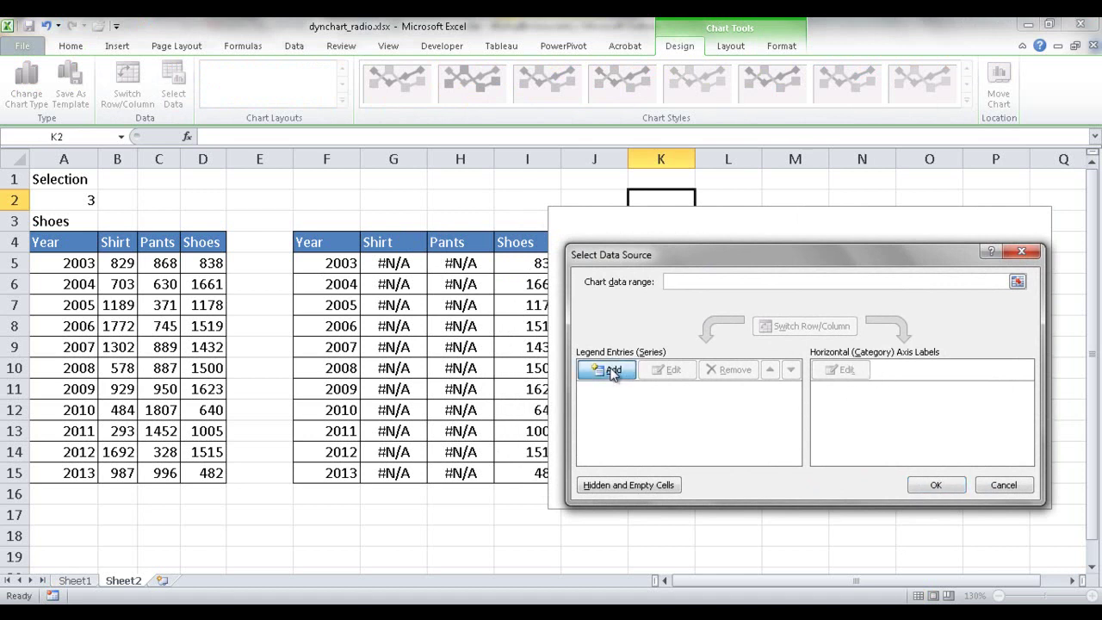
{"action": "left_click_drag", "start_coordinate": [708, 294], "coordinate": [706, 288]}
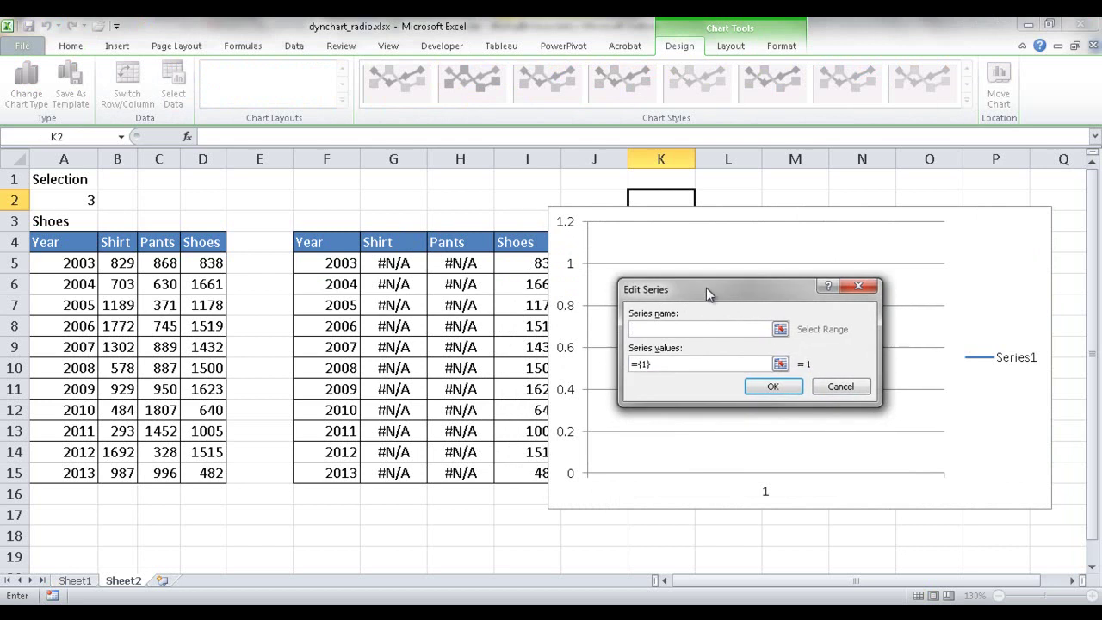
{"action": "left_click", "coordinate": [411, 241]}
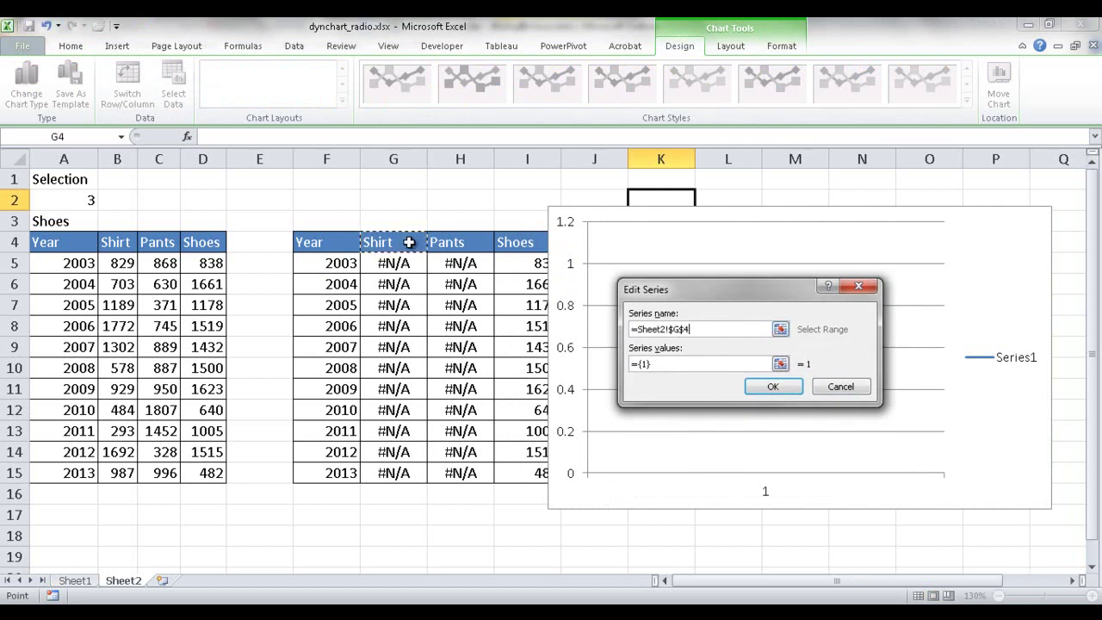
{"action": "left_click_drag", "start_coordinate": [663, 370], "coordinate": [572, 366]}
{"action": "key", "text": "BackSpace"}
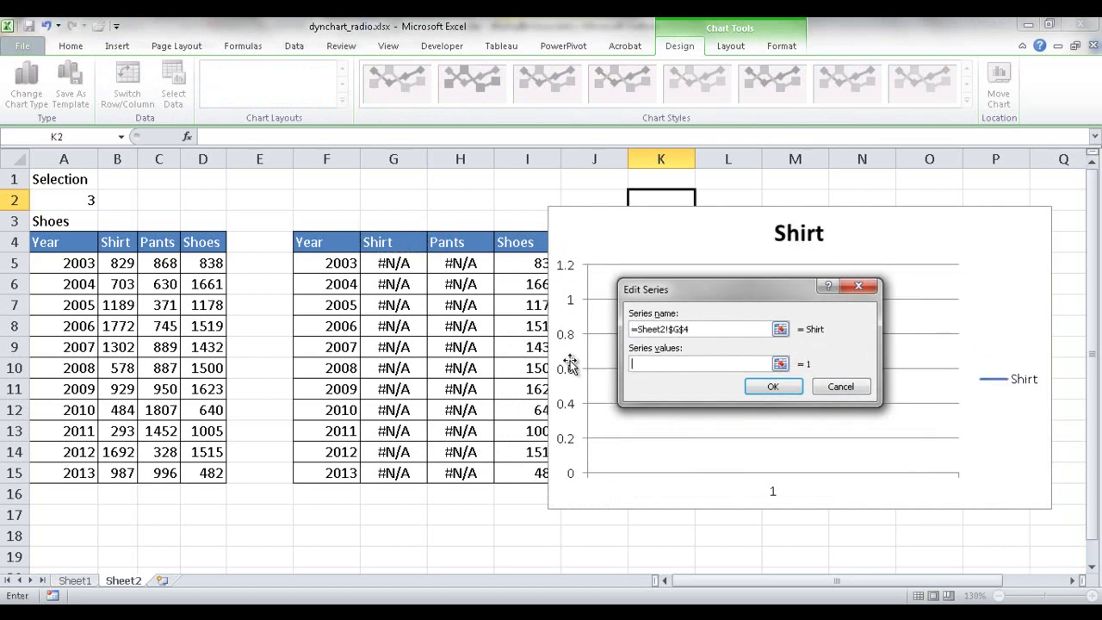
{"action": "left_click_drag", "start_coordinate": [392, 264], "coordinate": [412, 469]}
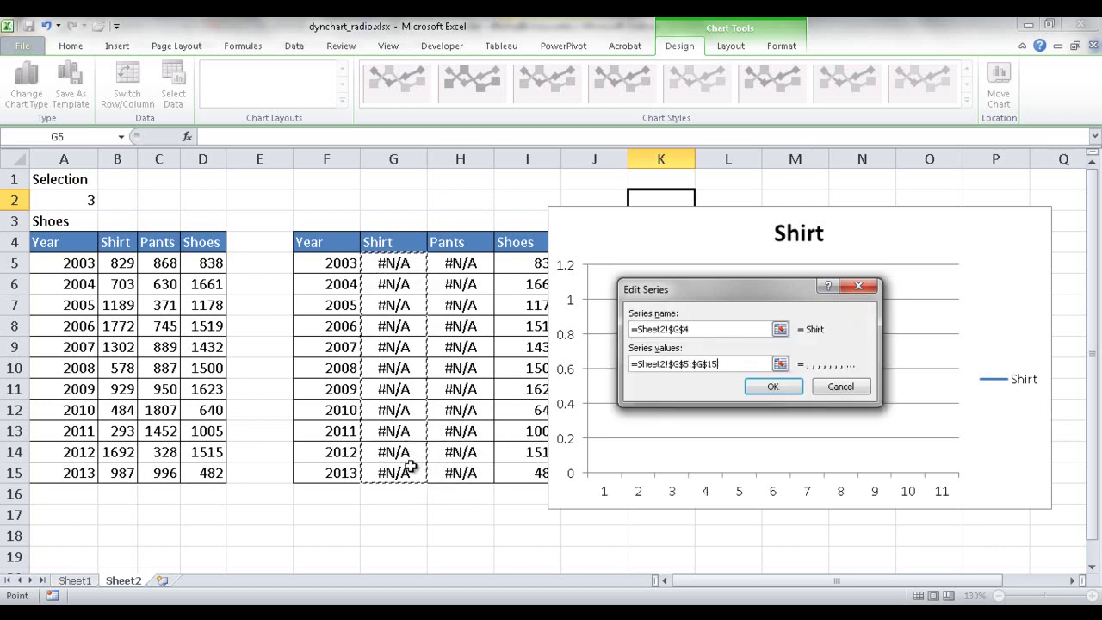
{"action": "key", "text": "Return"}
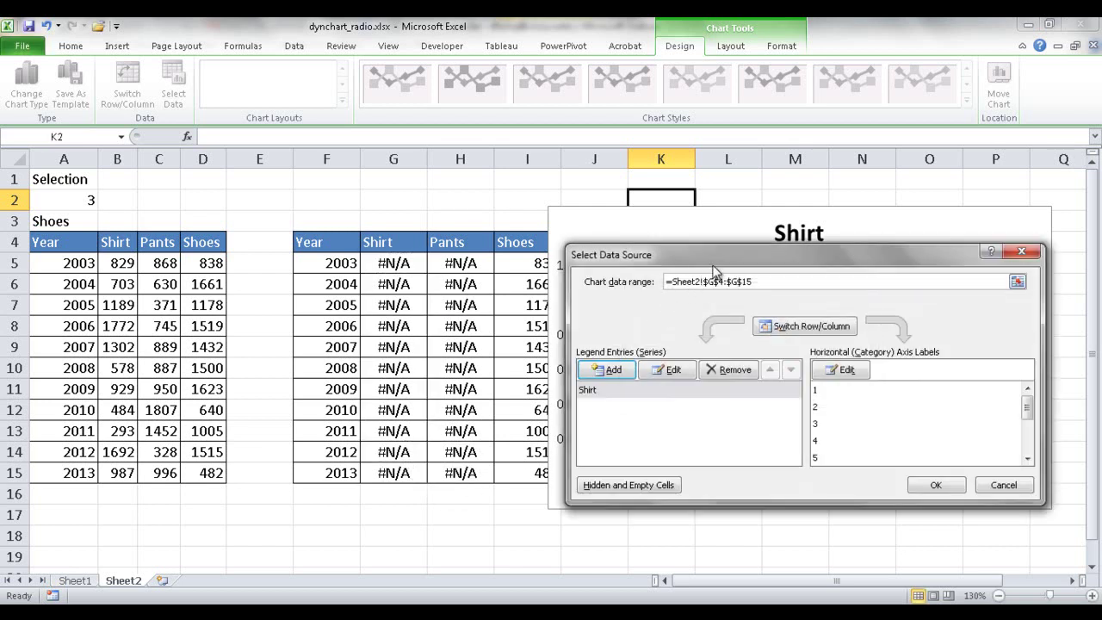
Add a Pants series to the chart's data source, with its name from H4 and its values from H5:H15
{"action": "left_click_drag", "start_coordinate": [719, 260], "coordinate": [508, 450]}
{"action": "left_click_drag", "start_coordinate": [508, 451], "coordinate": [729, 258]}
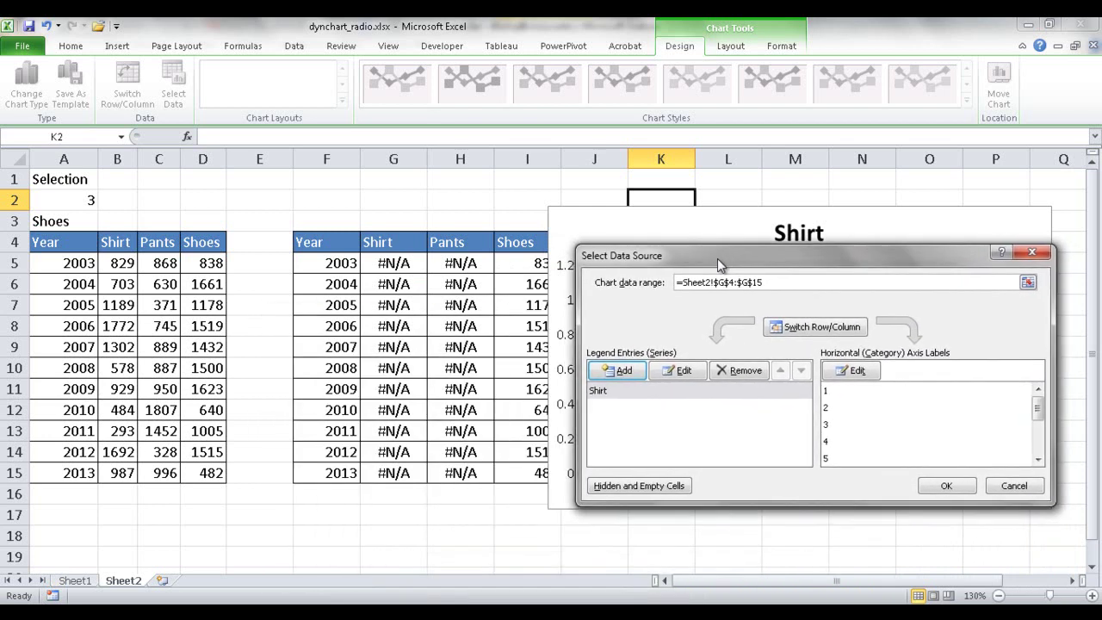
{"action": "left_click", "coordinate": [620, 372]}
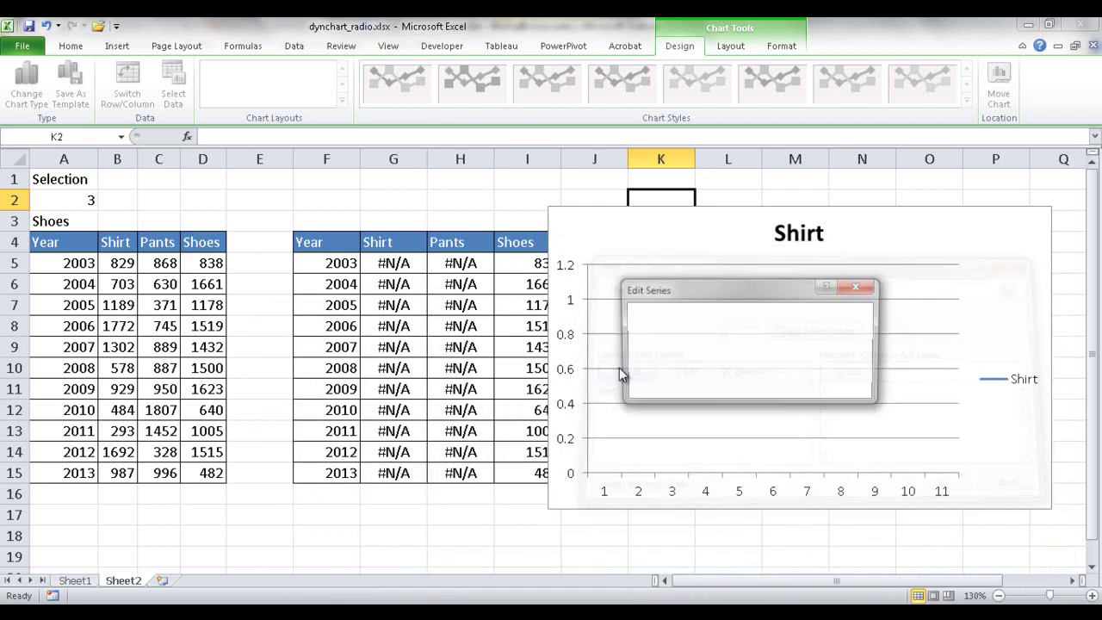
{"action": "left_click", "coordinate": [447, 246]}
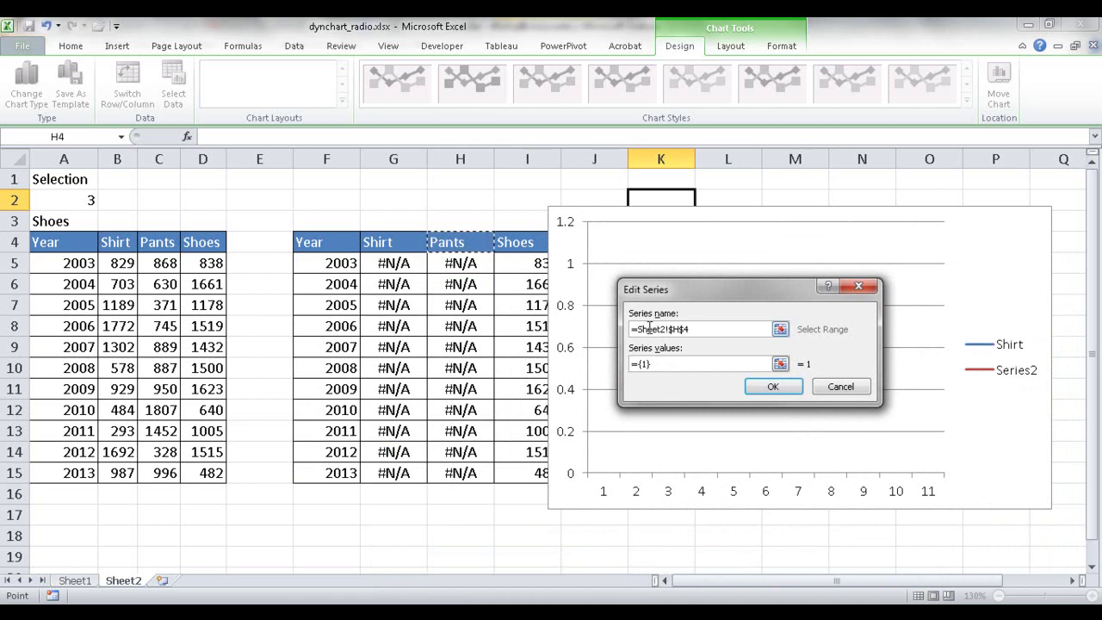
{"action": "left_click_drag", "start_coordinate": [663, 364], "coordinate": [600, 369]}
{"action": "key", "text": "BackSpace"}
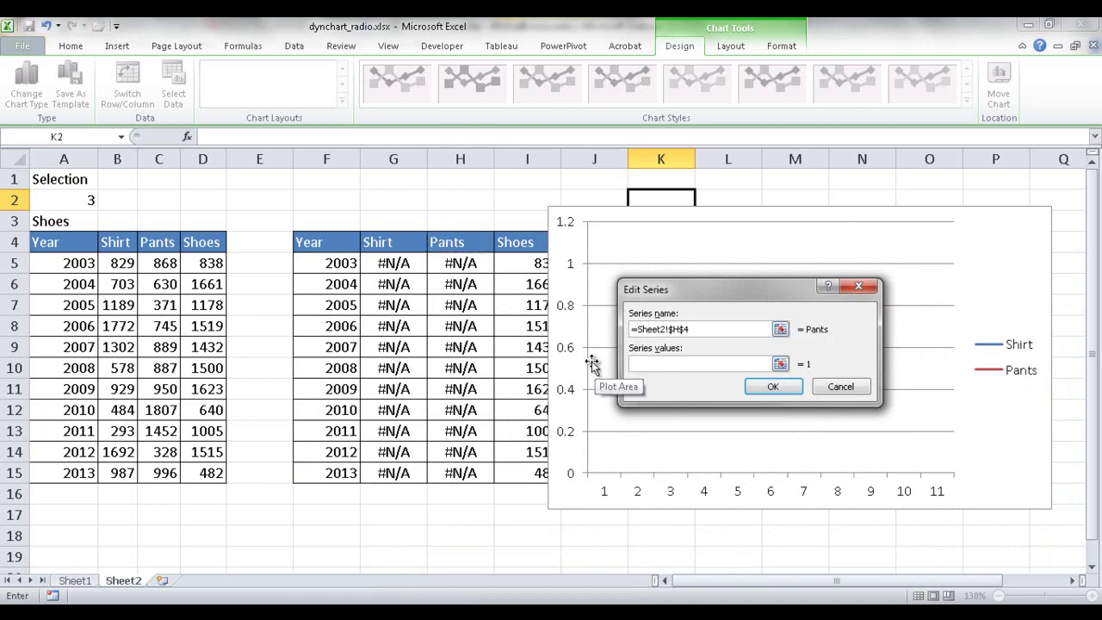
{"action": "left_click_drag", "start_coordinate": [479, 264], "coordinate": [462, 476]}
{"action": "key", "text": "Return"}
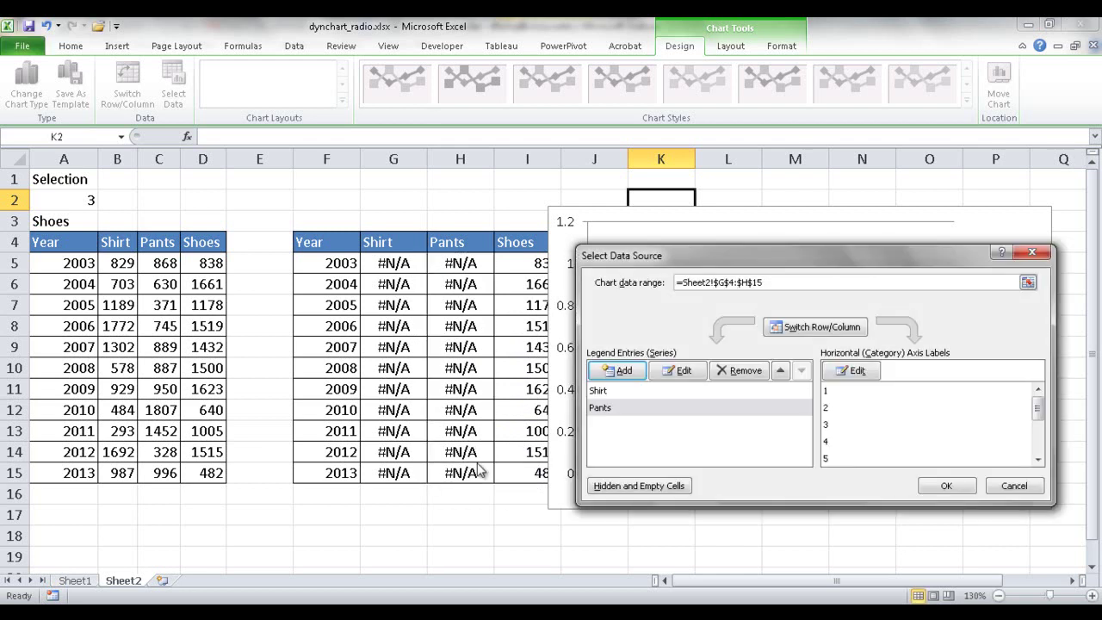
Add a Shoes series to the chart's data source, with its name from I4 and its values from I5:I15
{"action": "left_click", "coordinate": [620, 372]}
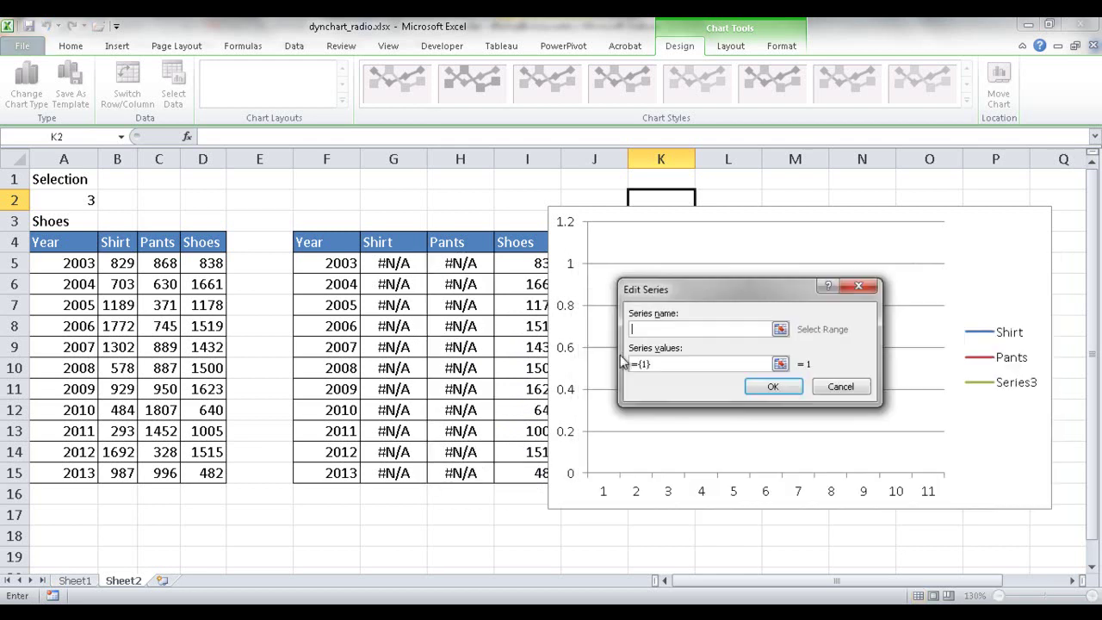
{"action": "left_click", "coordinate": [510, 244]}
{"action": "left_click", "coordinate": [661, 368]}
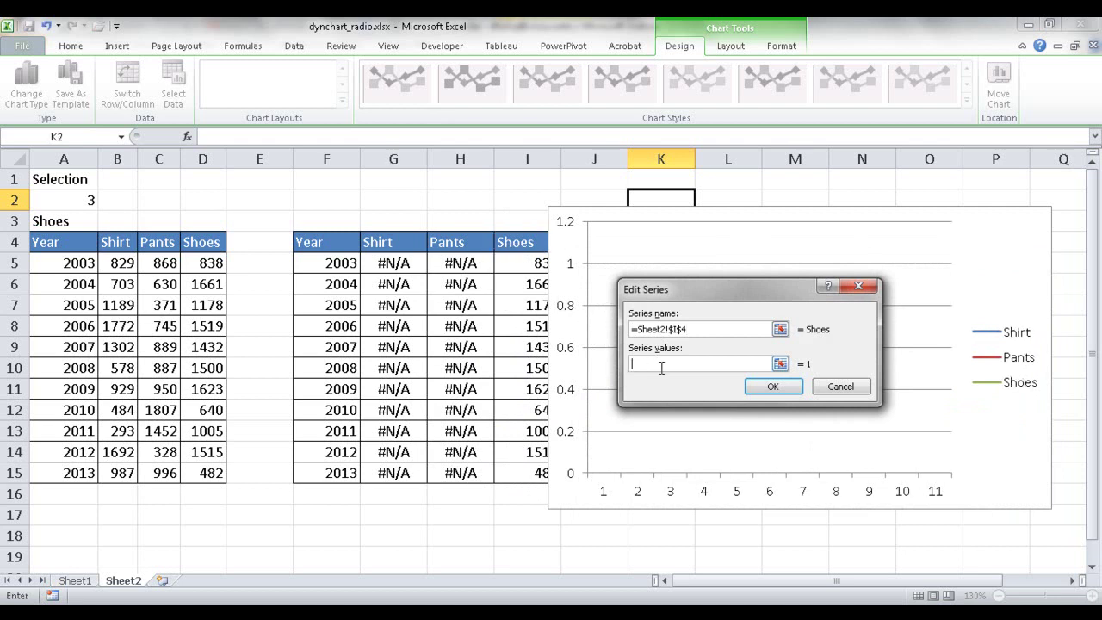
{"action": "left_click_drag", "start_coordinate": [532, 263], "coordinate": [532, 478]}
{"action": "key", "text": "Return"}
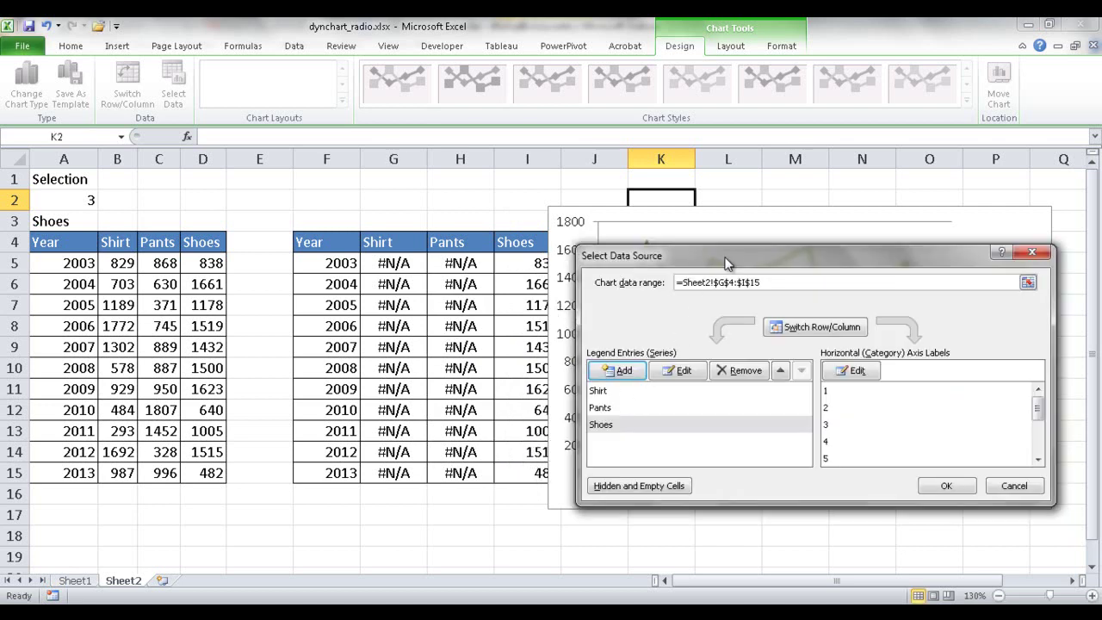
Set the chart's horizontal axis labels to the years in F5:F15 and apply the data source changes
{"action": "left_click_drag", "start_coordinate": [726, 262], "coordinate": [346, 336]}
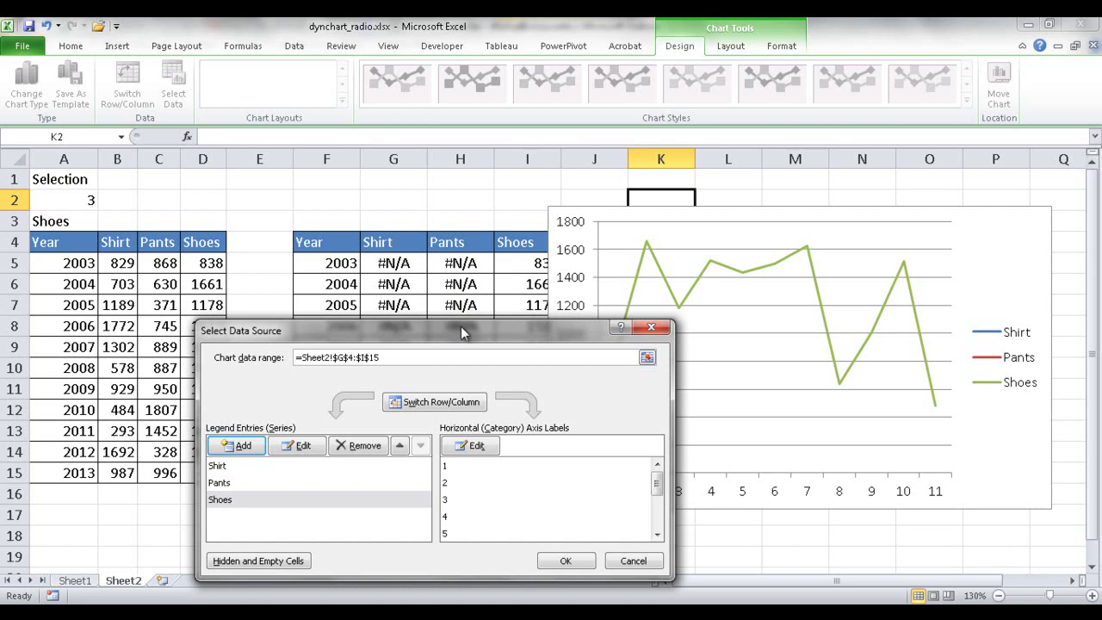
{"action": "left_click_drag", "start_coordinate": [460, 330], "coordinate": [589, 184]}
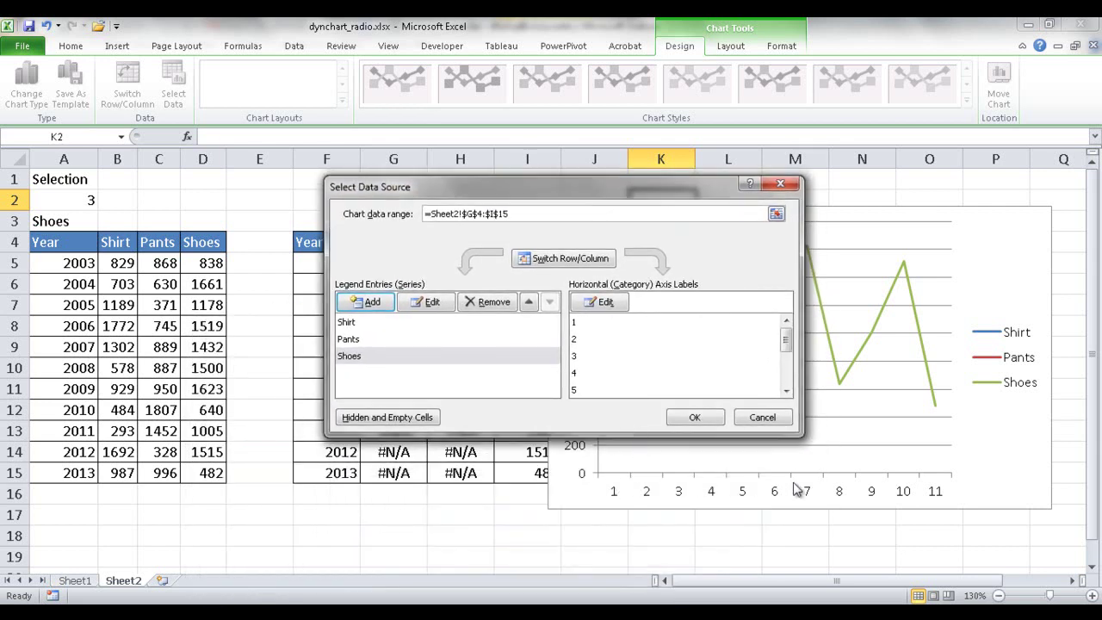
{"action": "left_click", "coordinate": [605, 303]}
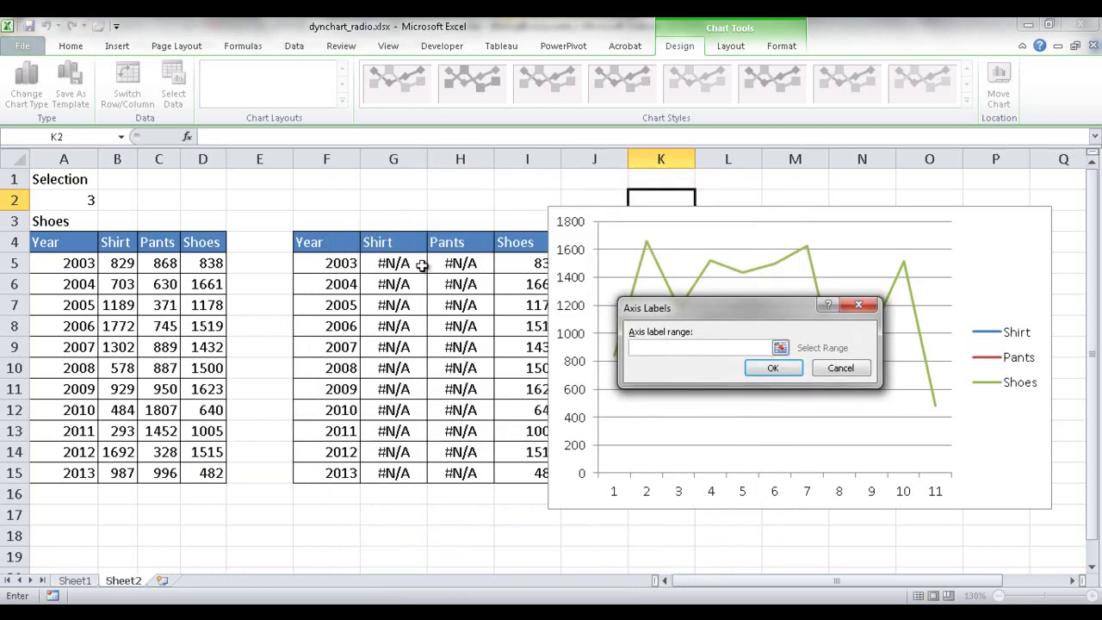
{"action": "left_click_drag", "start_coordinate": [338, 263], "coordinate": [341, 473]}
{"action": "key", "text": "Return"}
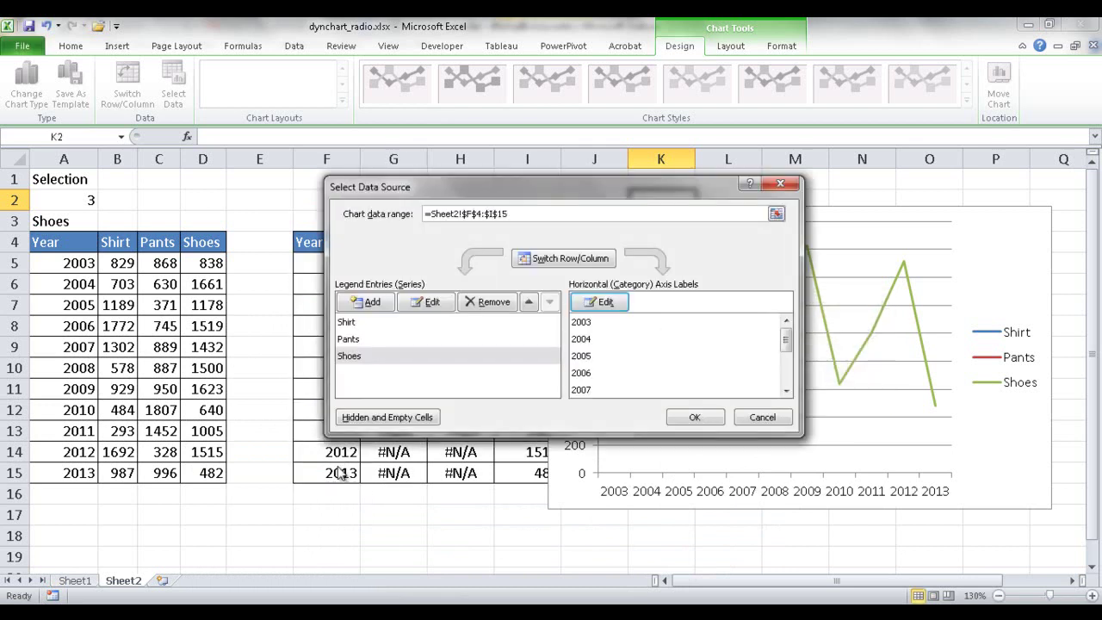
{"action": "left_click", "coordinate": [694, 417]}
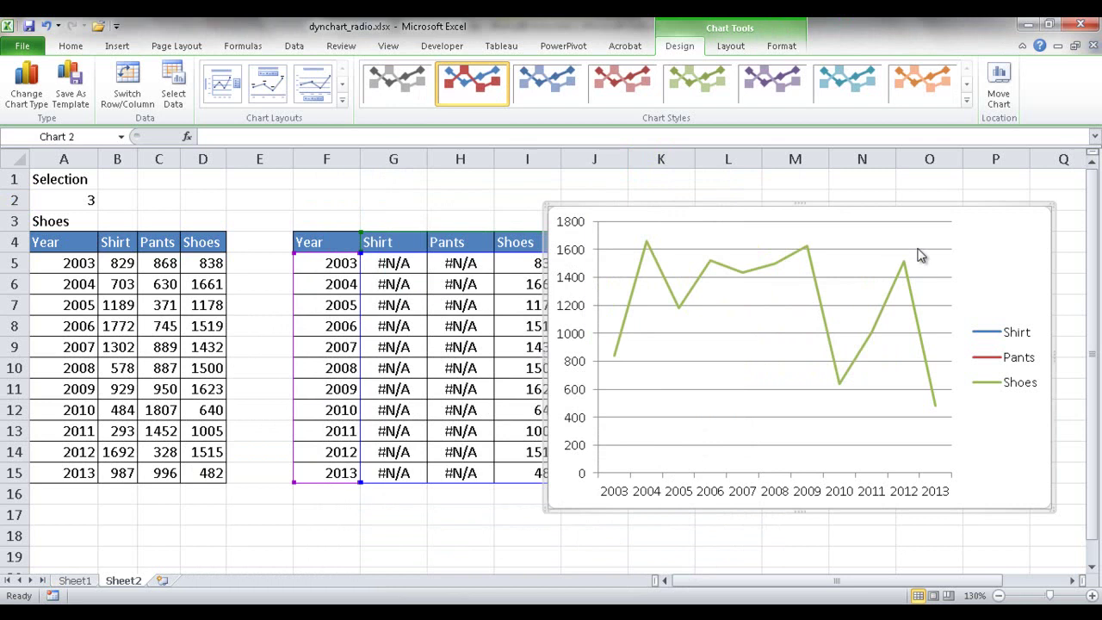
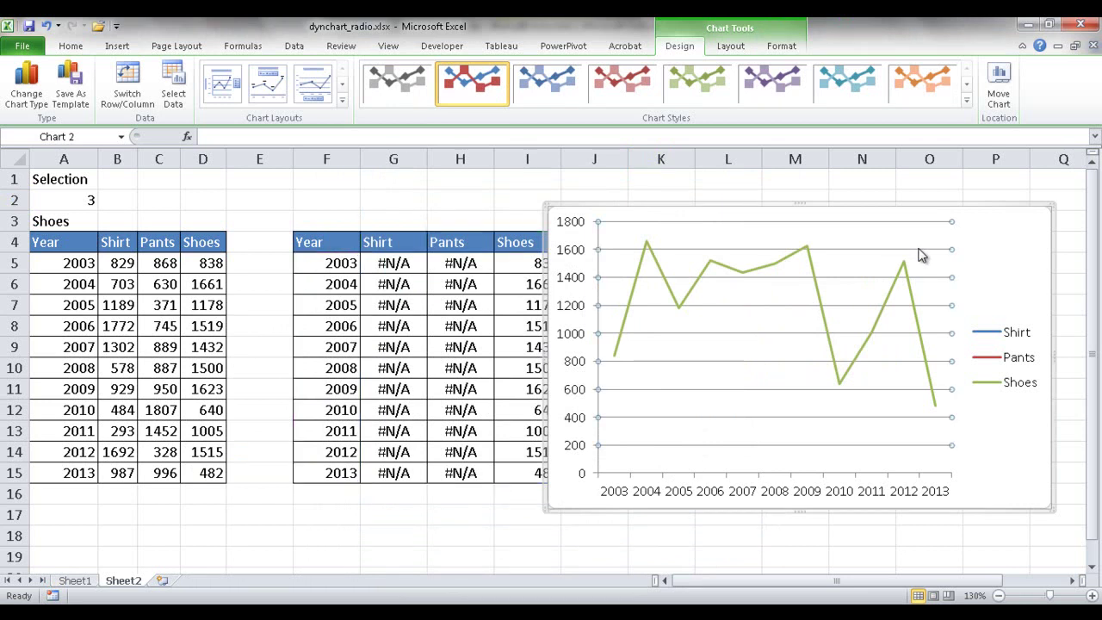
Delete the chart's horizontal gridlines and move the chart over to about columns G to N
{"action": "key", "text": "Delete"}
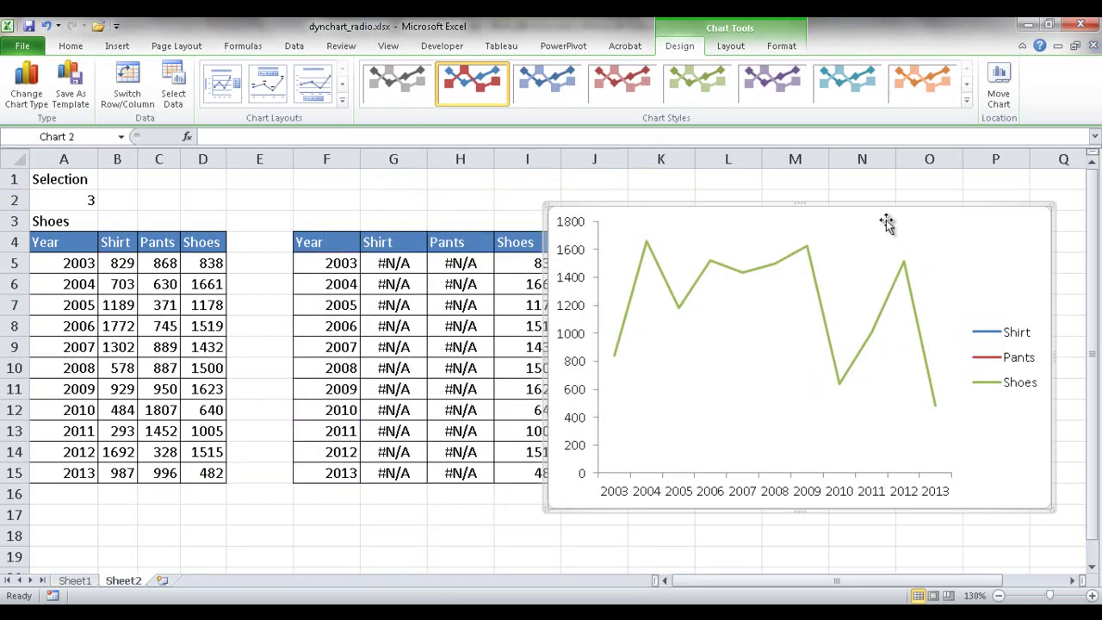
{"action": "left_click_drag", "start_coordinate": [864, 207], "coordinate": [681, 197]}
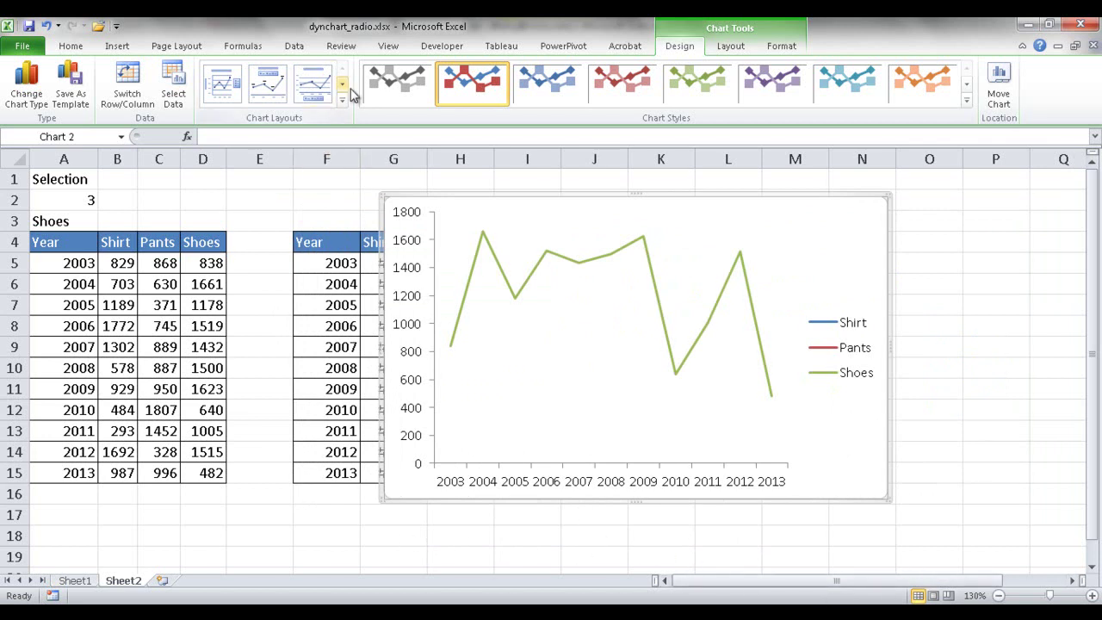
Check in the ribbon customization options whether the Developer tab is enabled, leaving the settings unchanged
{"action": "left_click", "coordinate": [435, 48]}
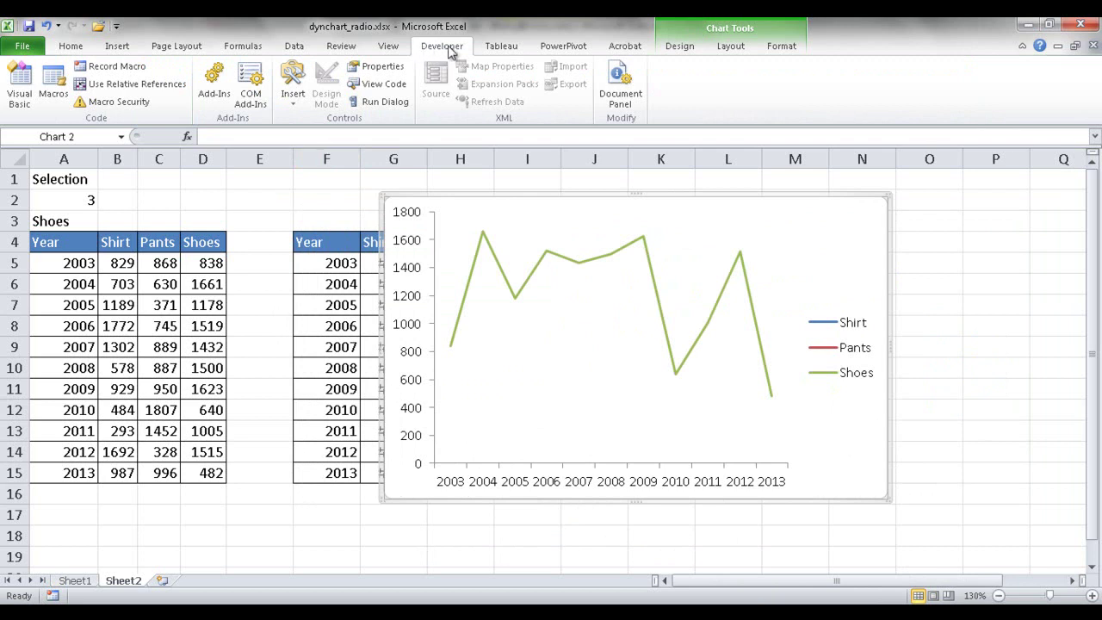
{"action": "left_click", "coordinate": [388, 46]}
{"action": "right_click", "coordinate": [401, 52]}
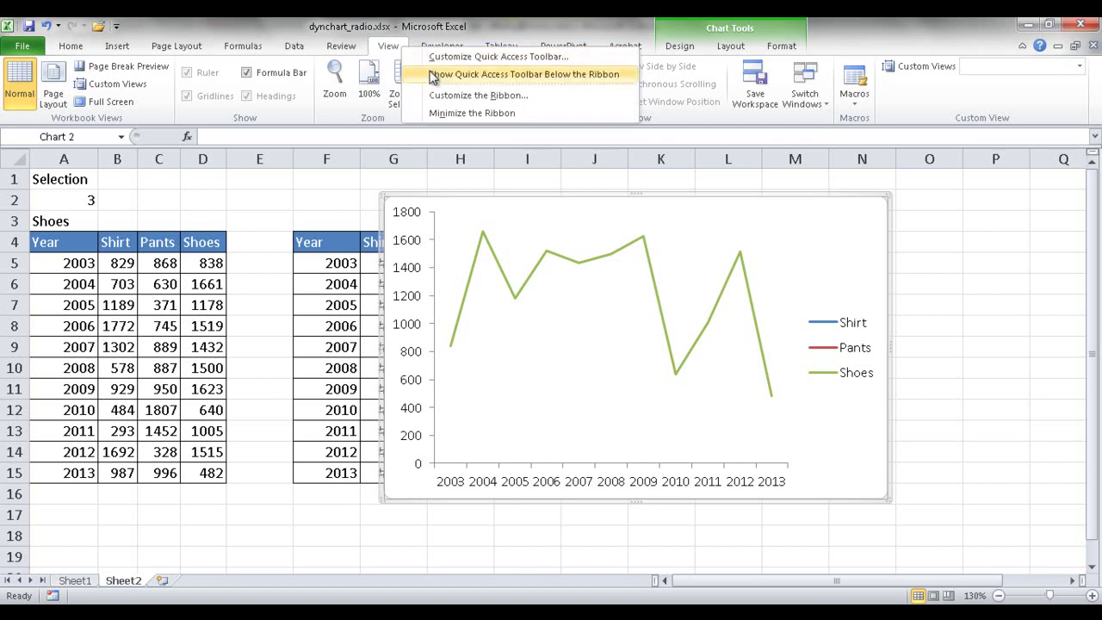
{"action": "left_click", "coordinate": [473, 100]}
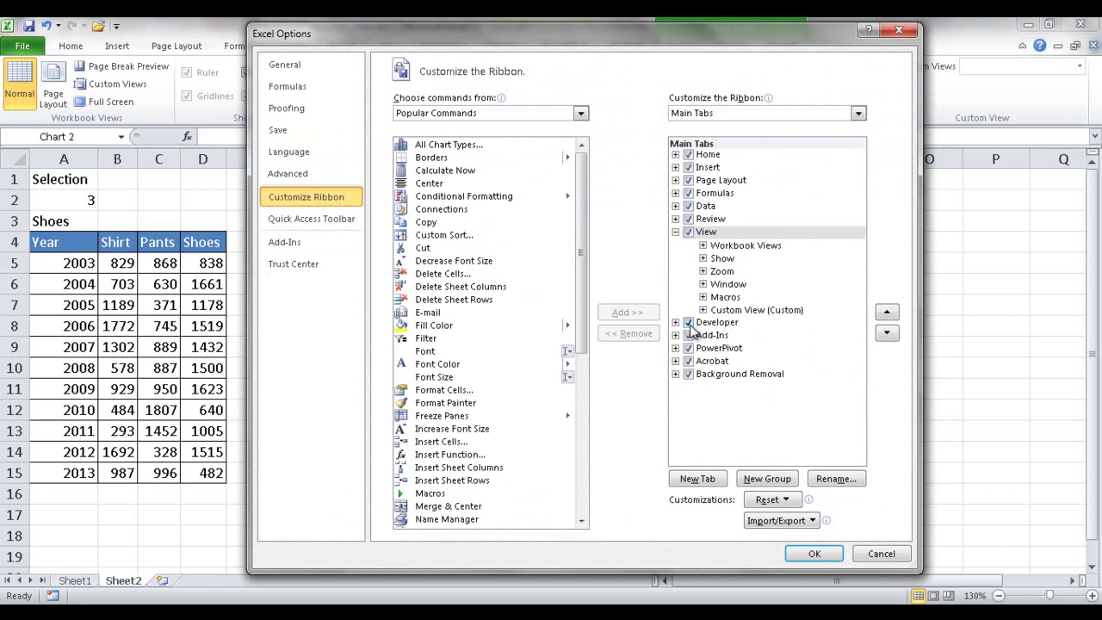
{"action": "left_click", "coordinate": [878, 551]}
Add a wide, flat group box form control below the chart, spanning columns F to N over rows 18 and 19
{"action": "left_click", "coordinate": [443, 47]}
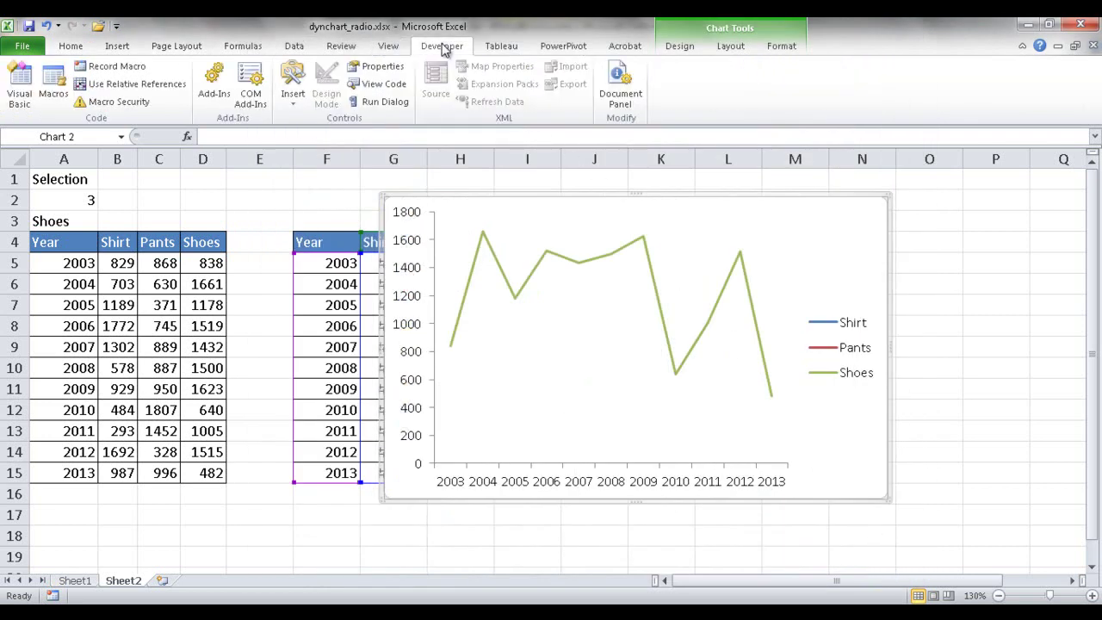
{"action": "left_click", "coordinate": [292, 95]}
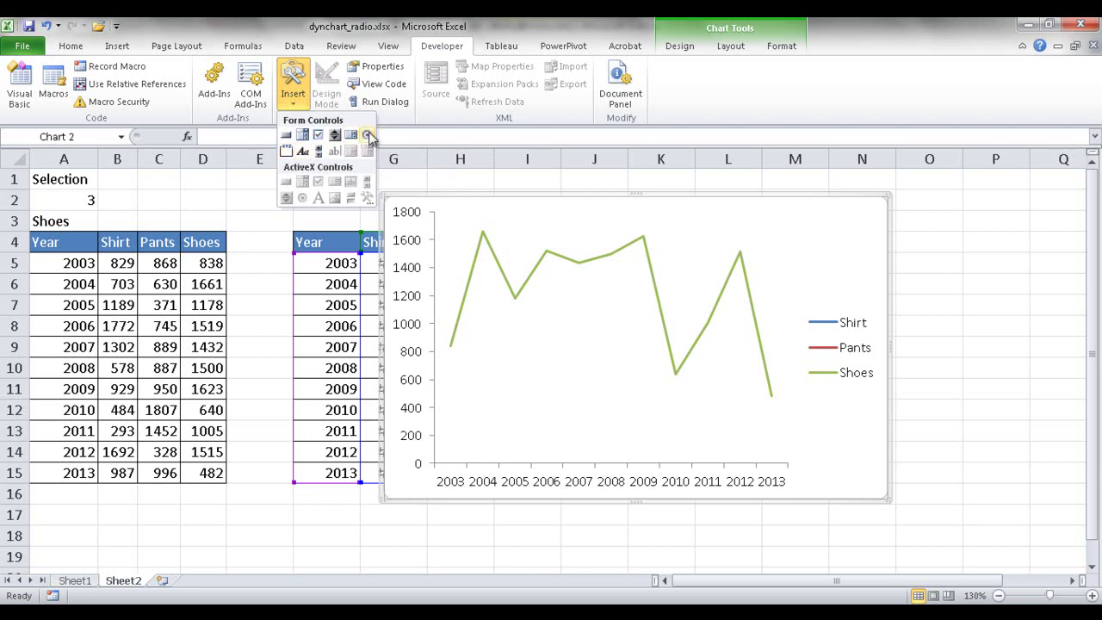
{"action": "left_click", "coordinate": [287, 151]}
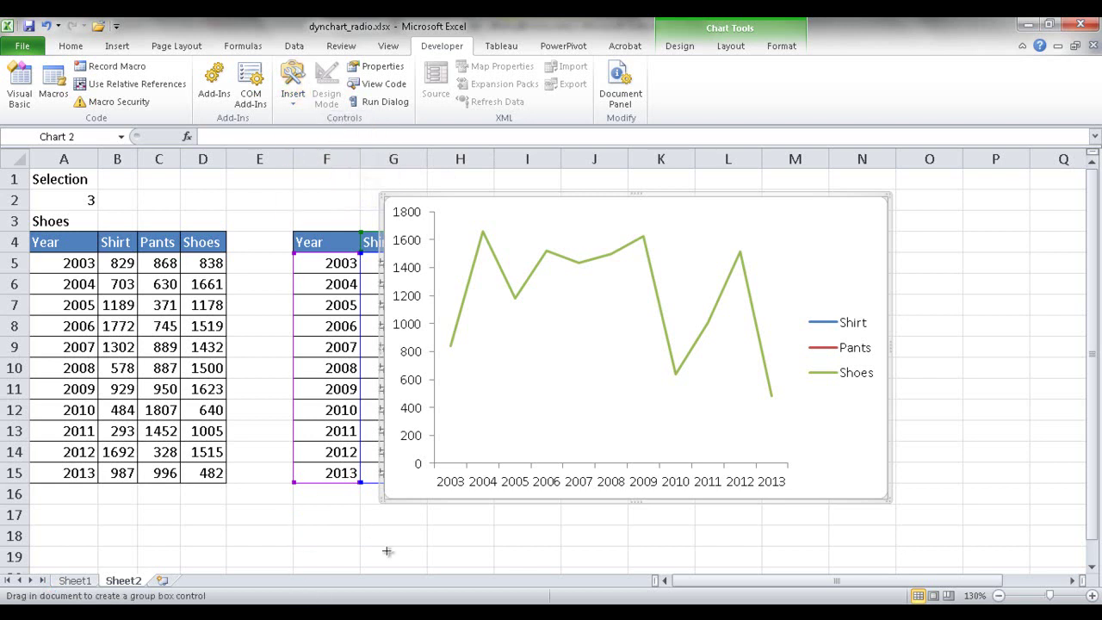
{"action": "left_click_drag", "start_coordinate": [786, 555], "coordinate": [874, 556]}
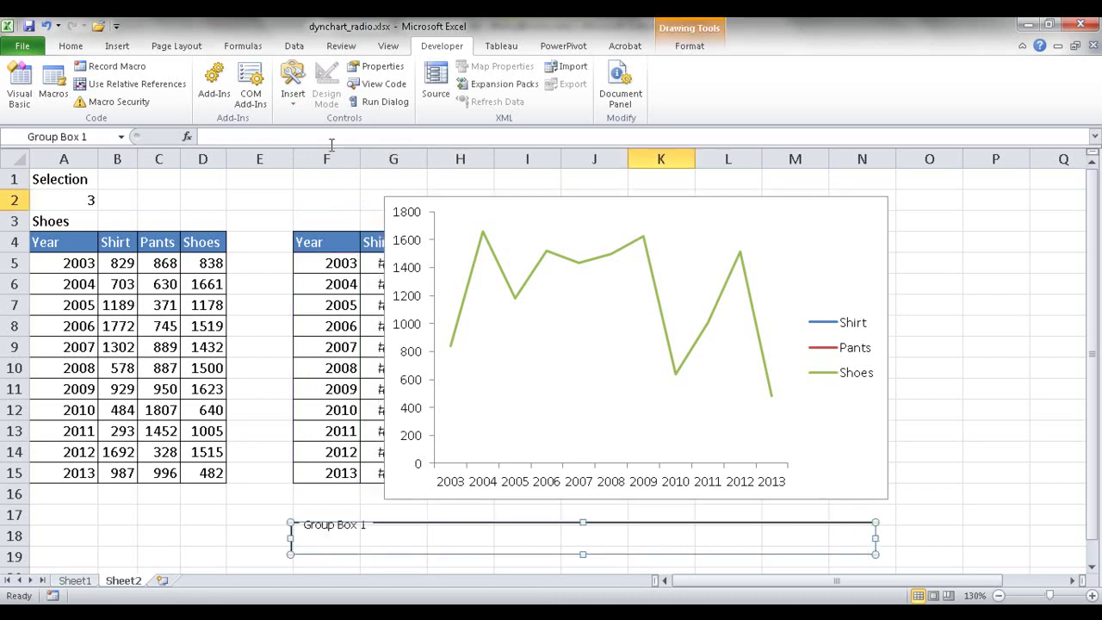
Add an option button form control and position it inside the group box, near its first third
{"action": "left_click", "coordinate": [290, 99]}
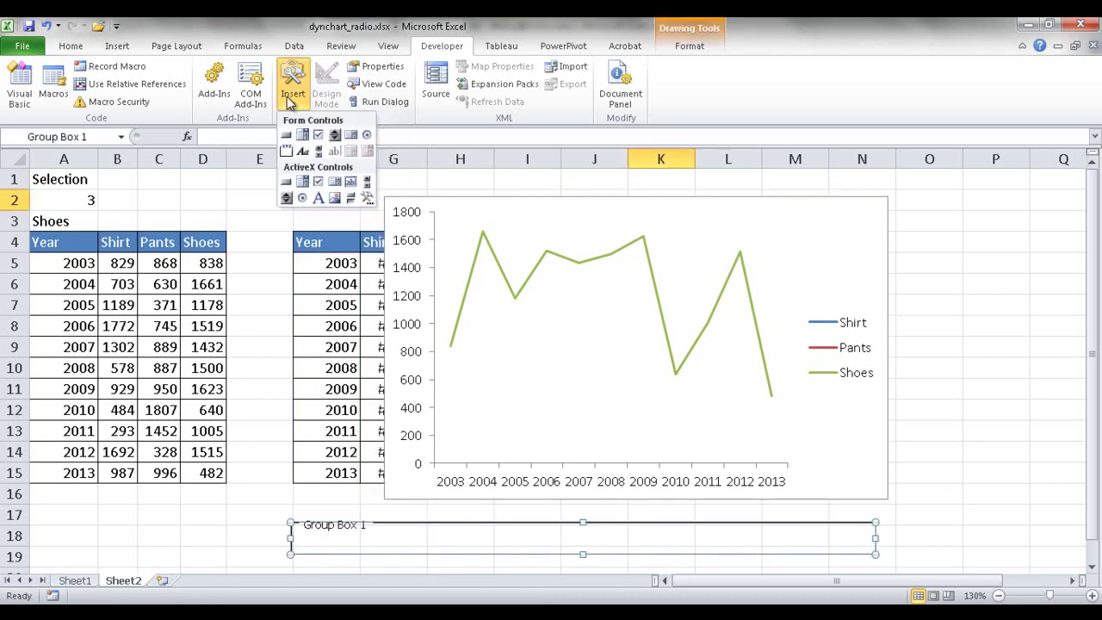
{"action": "left_click", "coordinate": [368, 138]}
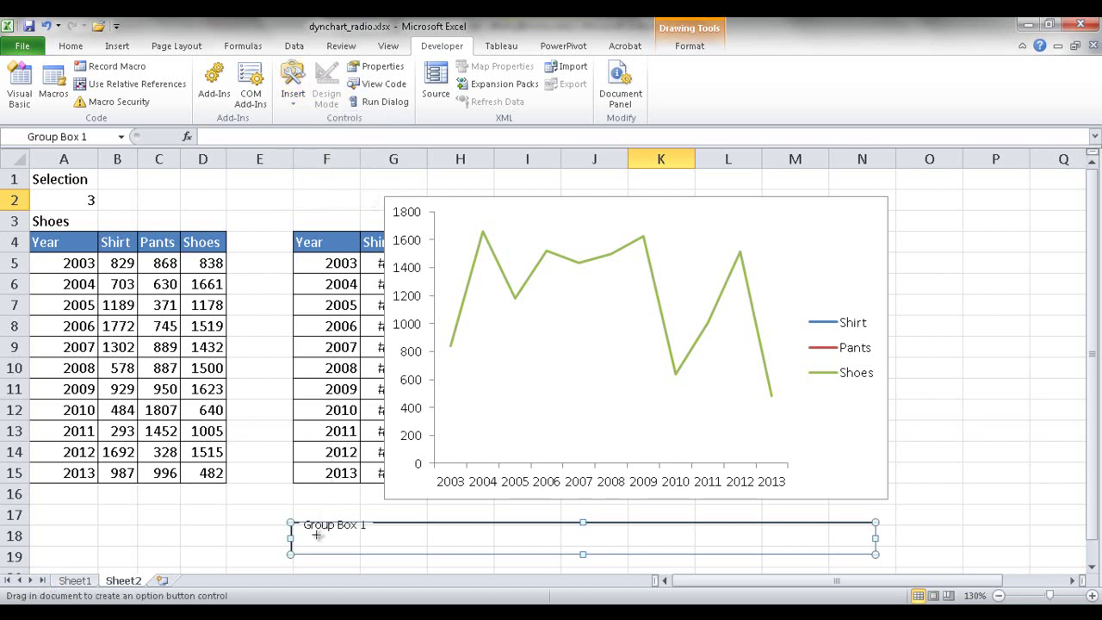
{"action": "left_click_drag", "start_coordinate": [316, 559], "coordinate": [401, 535]}
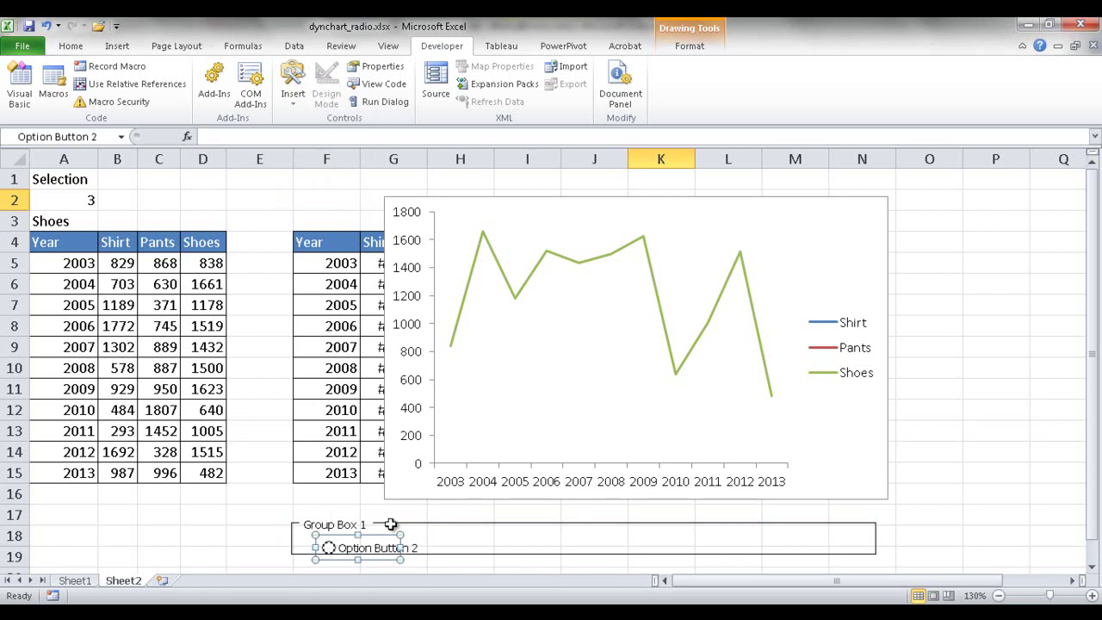
{"action": "left_click_drag", "start_coordinate": [393, 534], "coordinate": [437, 531]}
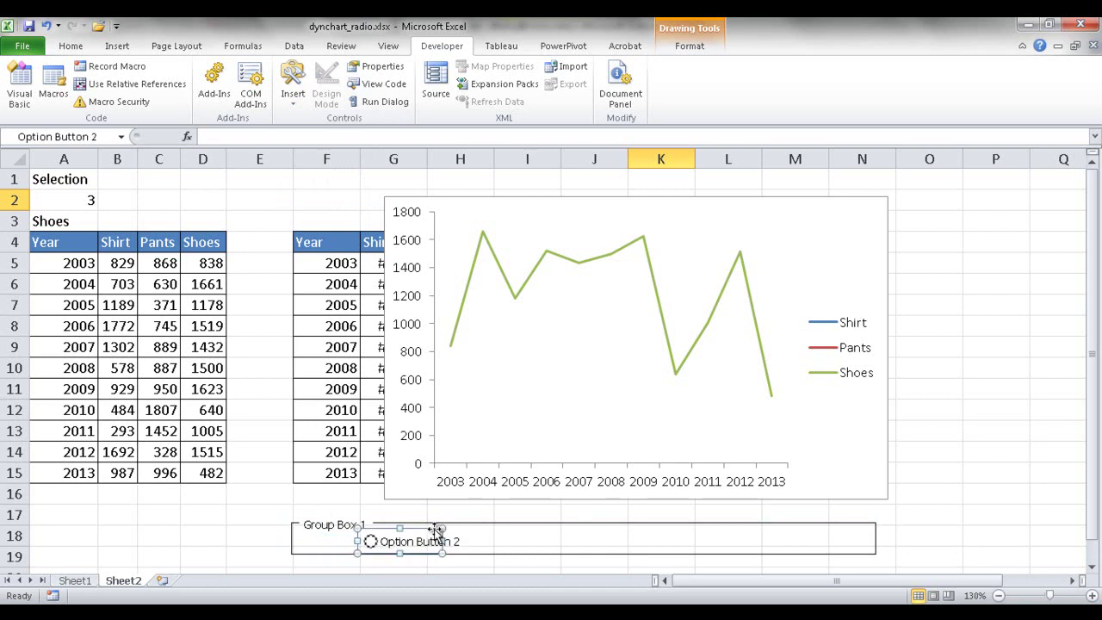
Duplicate the option button twice and space the copies evenly in a row inside the group box
{"action": "key", "text": "ctrl+d"}
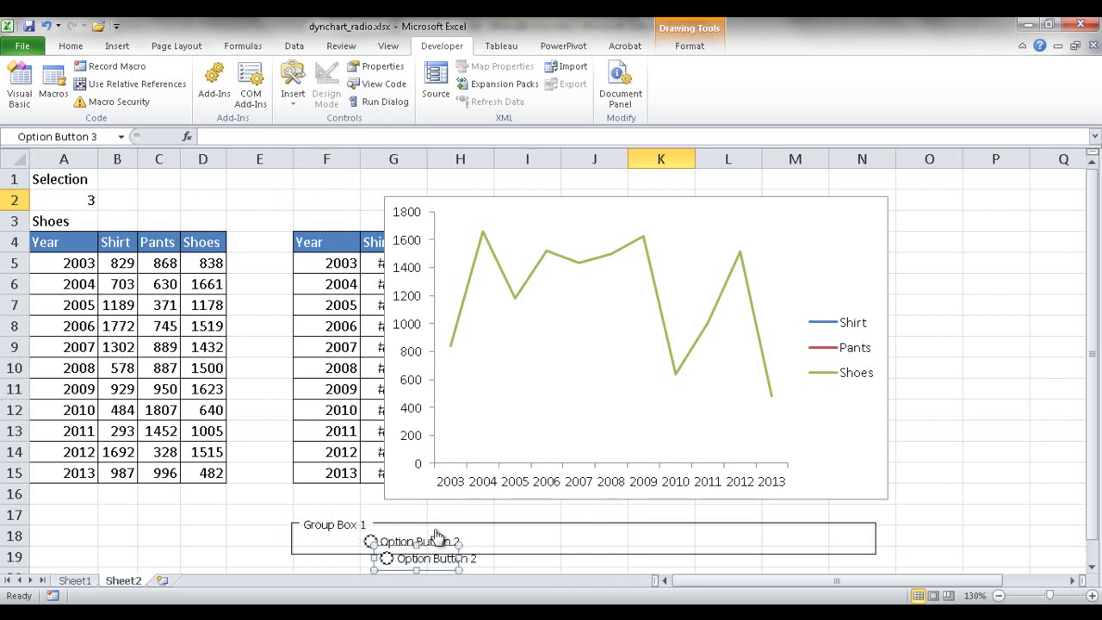
{"action": "left_click_drag", "start_coordinate": [447, 547], "coordinate": [594, 529]}
{"action": "key", "text": "ctrl+d"}
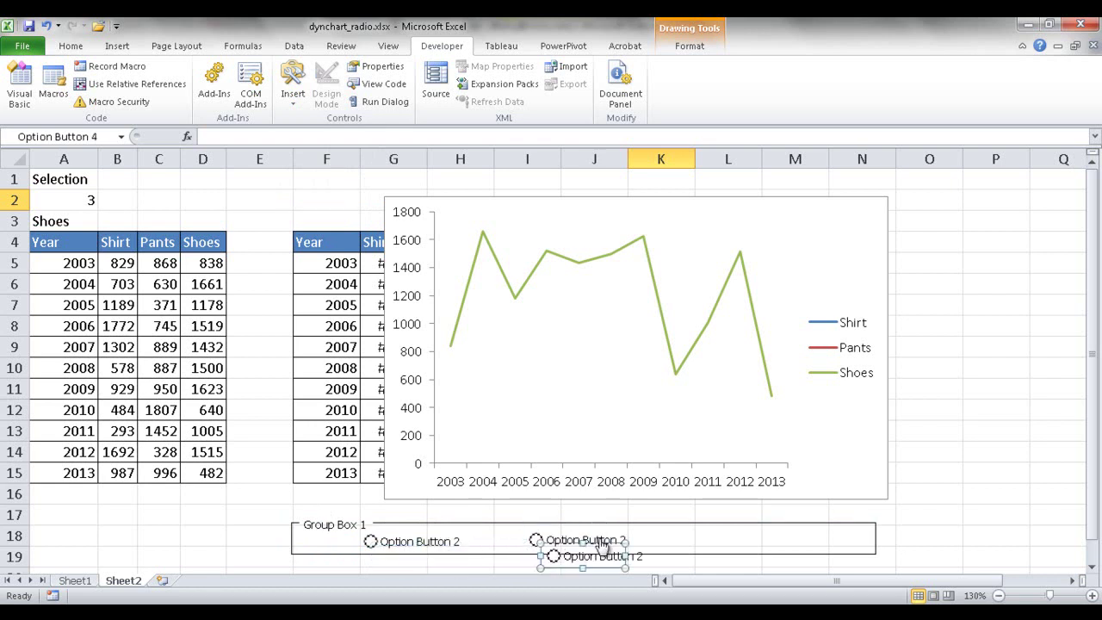
{"action": "left_click_drag", "start_coordinate": [622, 538], "coordinate": [792, 529]}
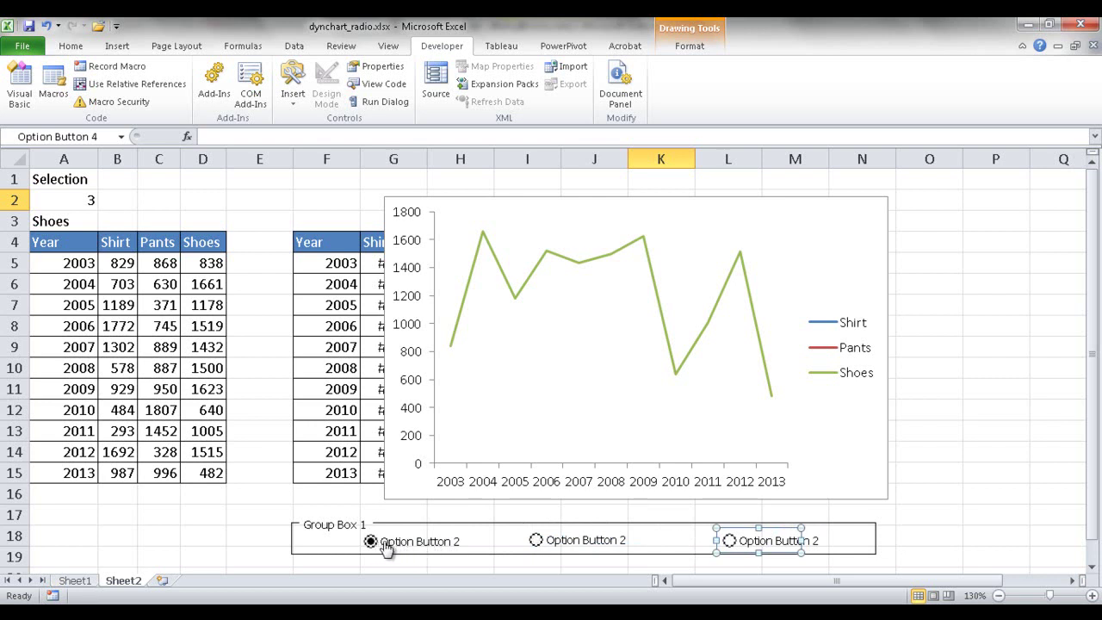
{"action": "left_click", "coordinate": [536, 541]}
Link the first option button to cell $A$2 in its control format settings
{"action": "right_click", "coordinate": [401, 543]}
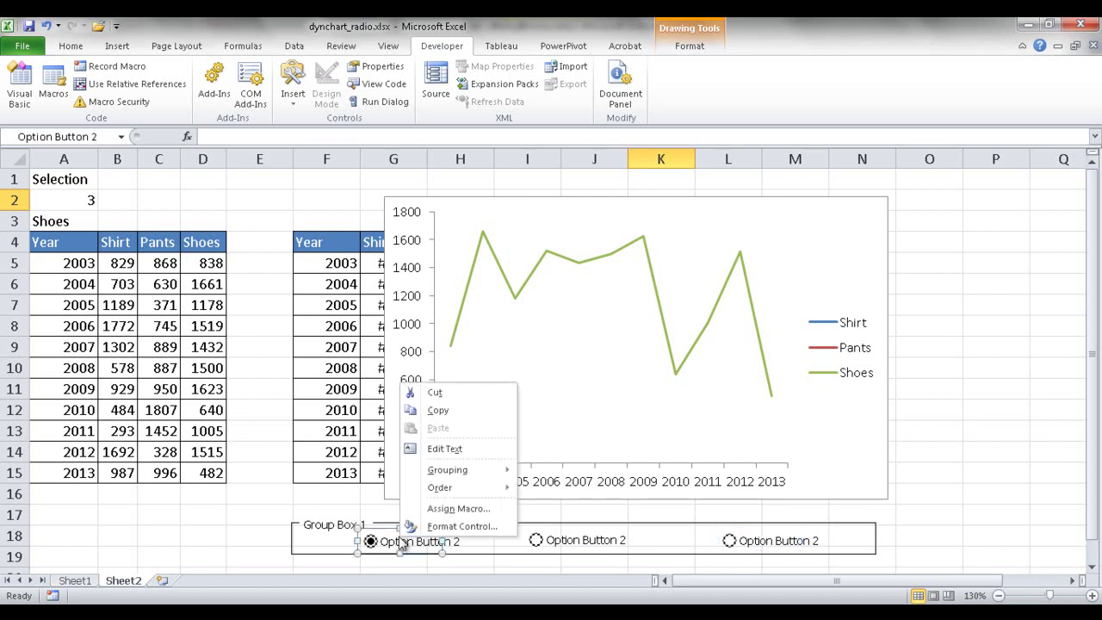
{"action": "left_click", "coordinate": [435, 526]}
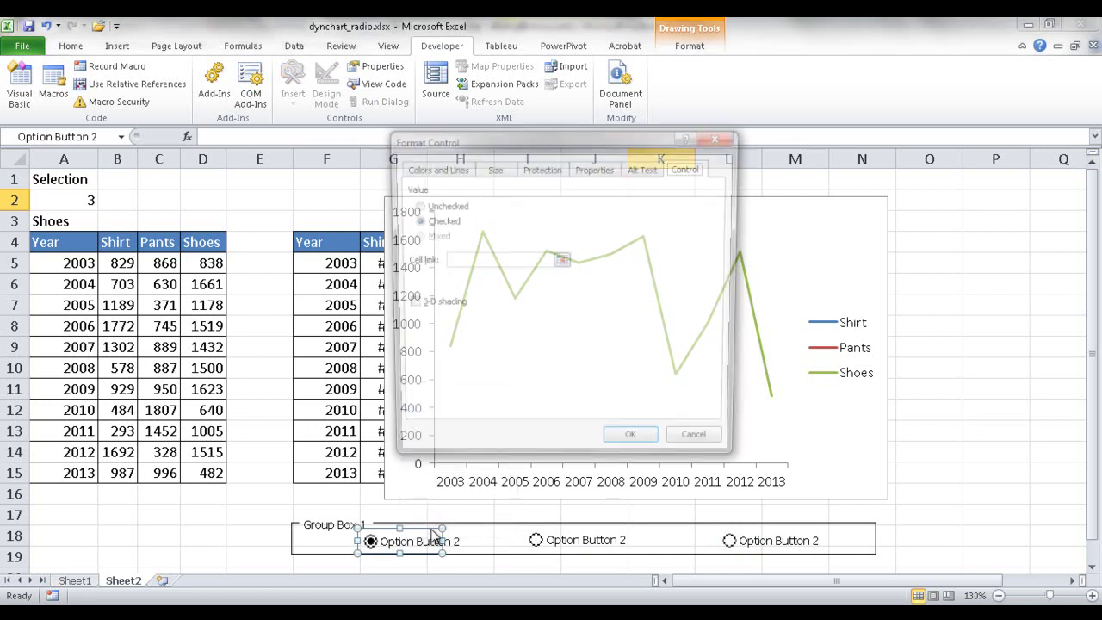
{"action": "left_click", "coordinate": [474, 261]}
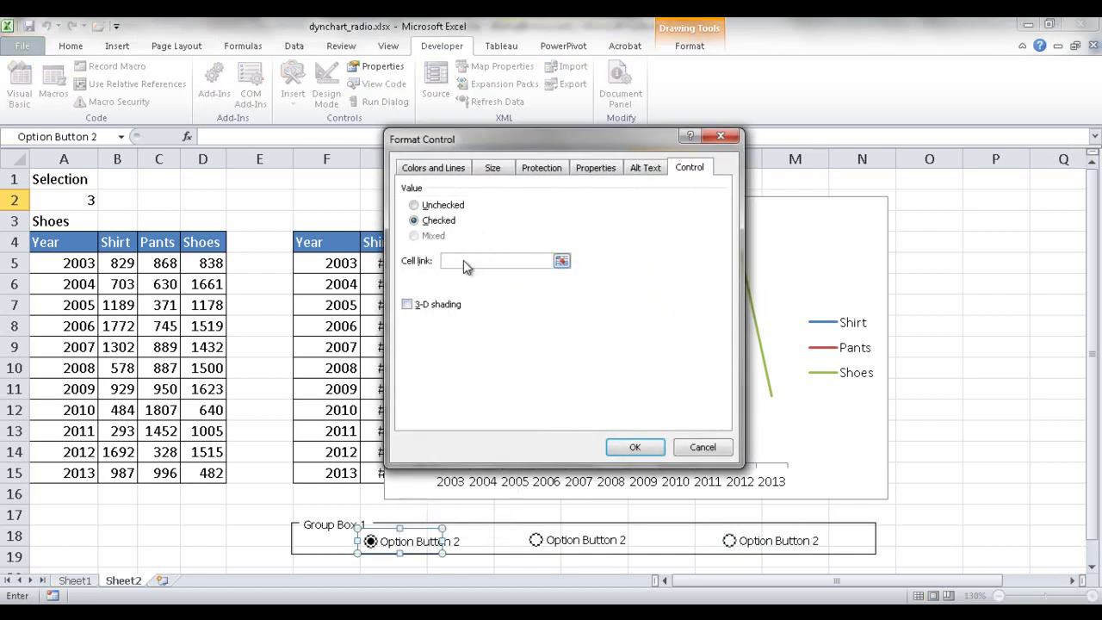
{"action": "left_click", "coordinate": [86, 200]}
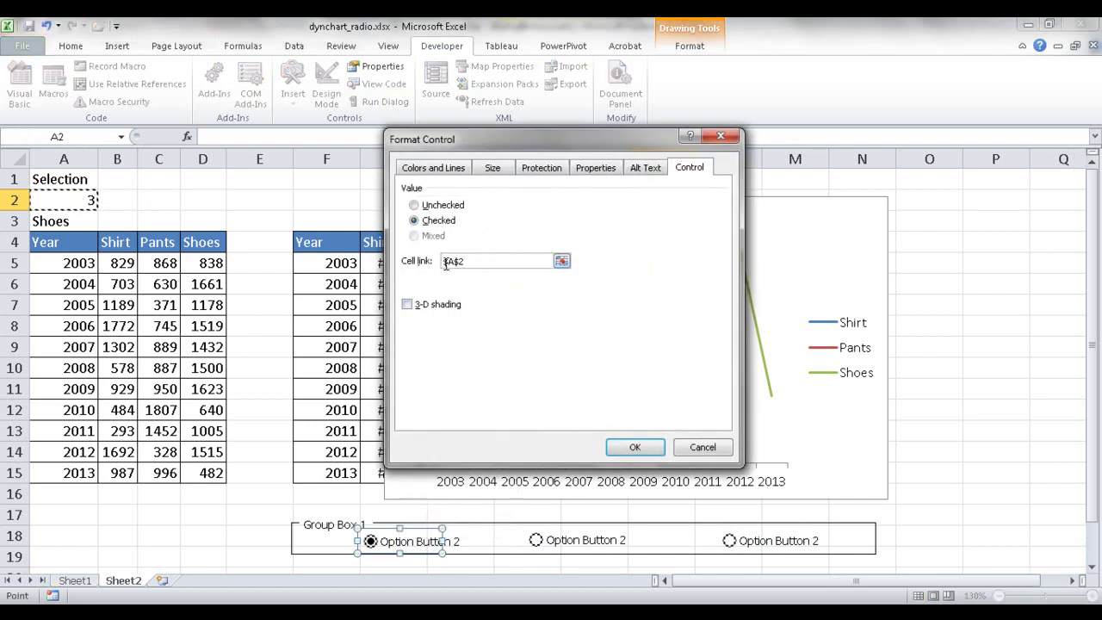
{"action": "left_click", "coordinate": [636, 448]}
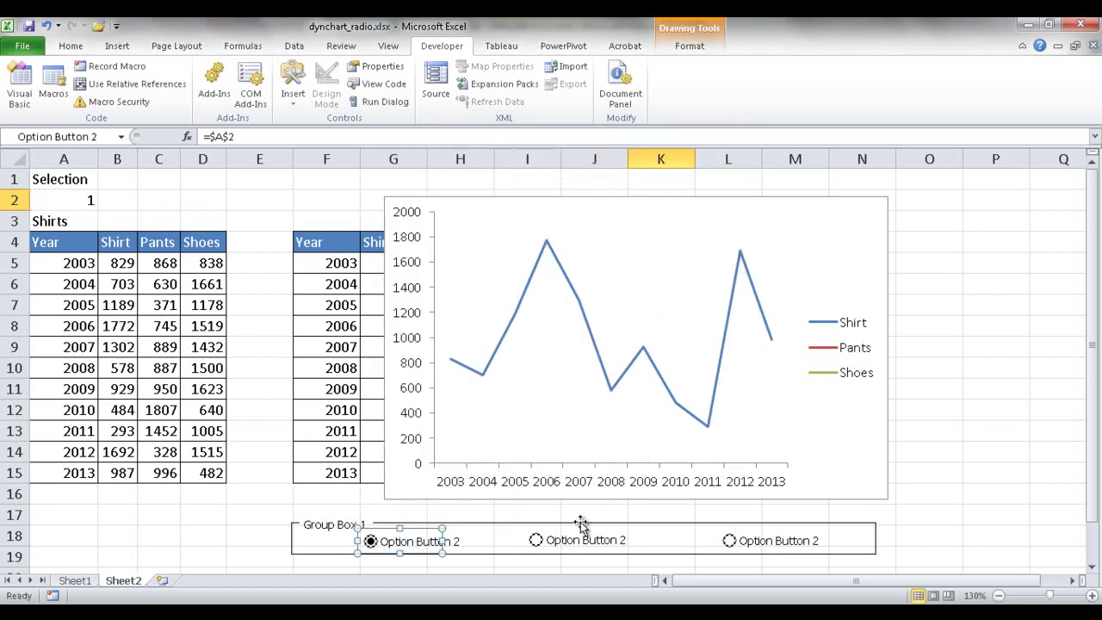
Check the cell link of the middle option button in its control format settings
{"action": "right_click", "coordinate": [572, 541]}
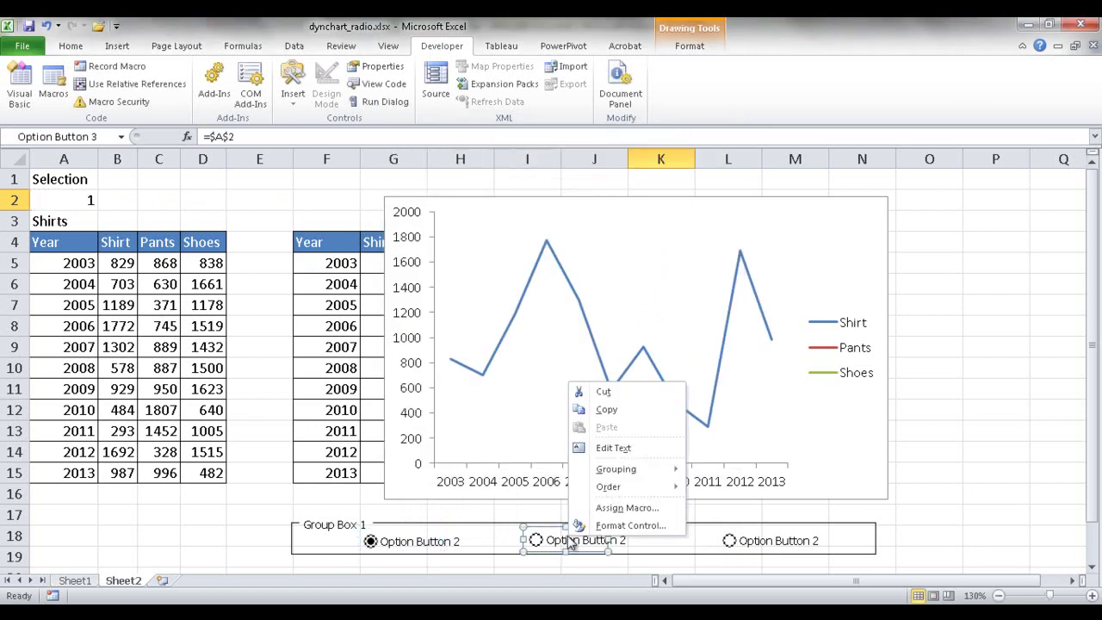
{"action": "left_click", "coordinate": [602, 527]}
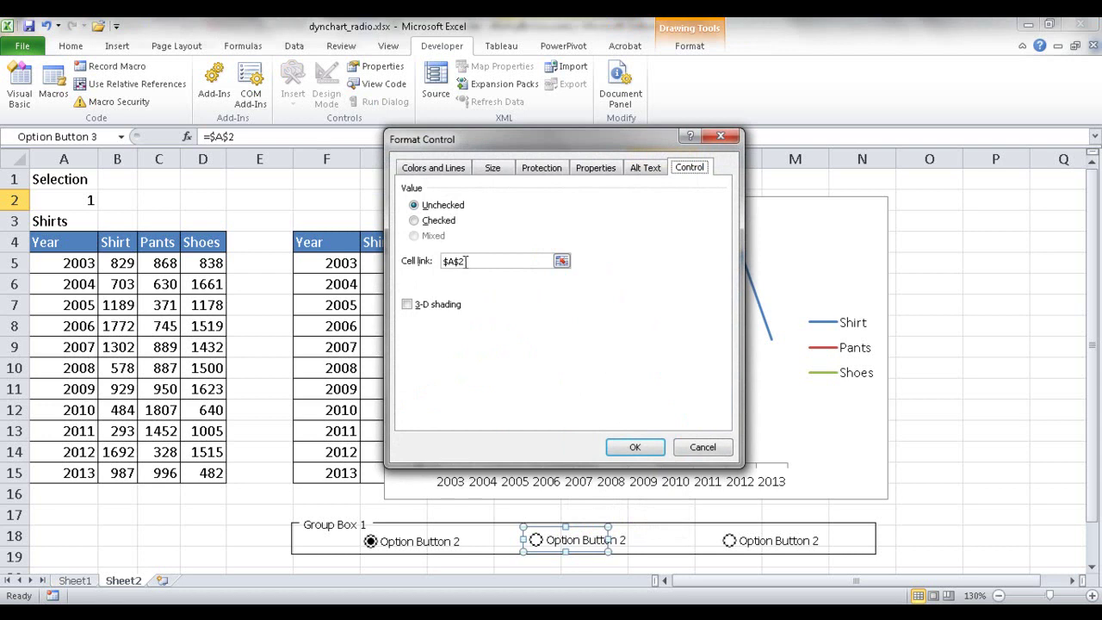
{"action": "left_click", "coordinate": [703, 447]}
Link the third option button to cell $A$2 in its control format settings
{"action": "left_click", "coordinate": [761, 547]}
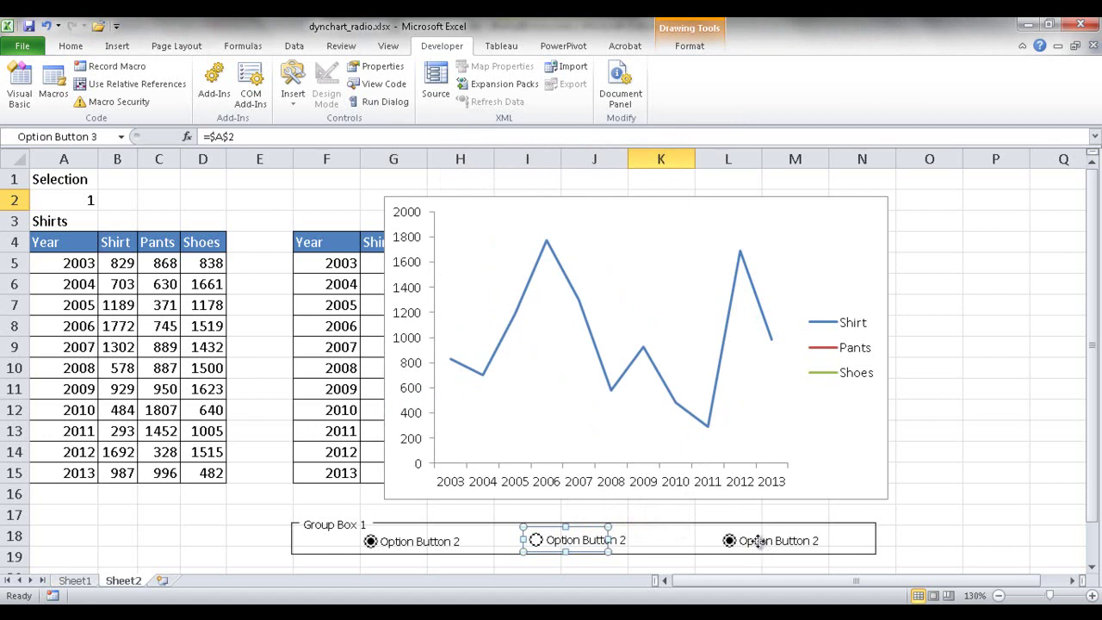
{"action": "right_click", "coordinate": [761, 547]}
{"action": "left_click", "coordinate": [800, 531]}
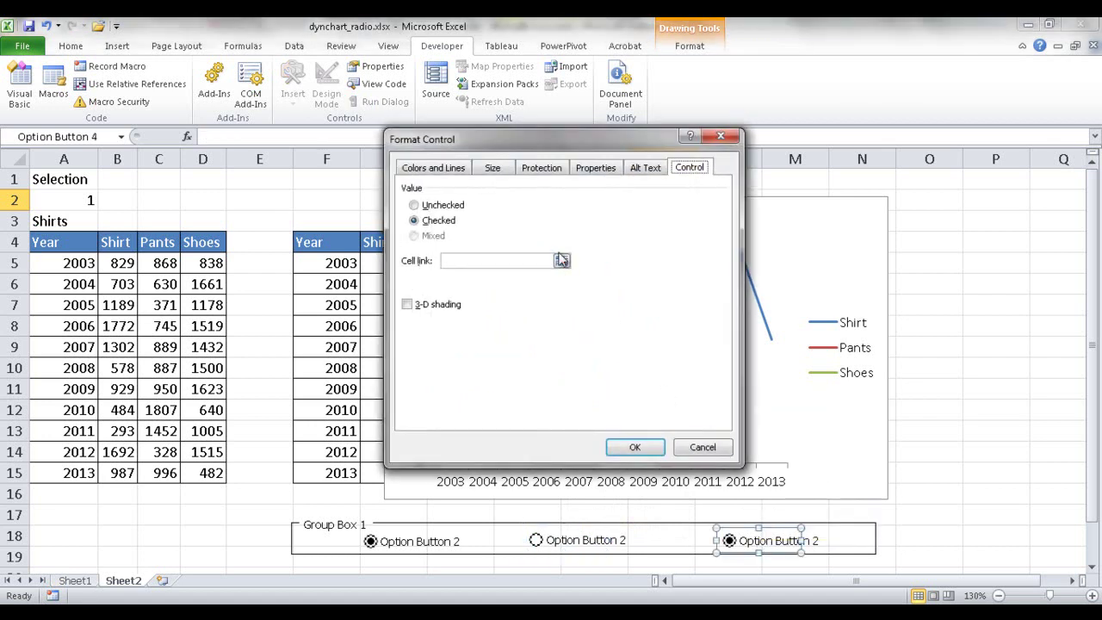
{"action": "left_click", "coordinate": [479, 264]}
{"action": "left_click", "coordinate": [86, 200]}
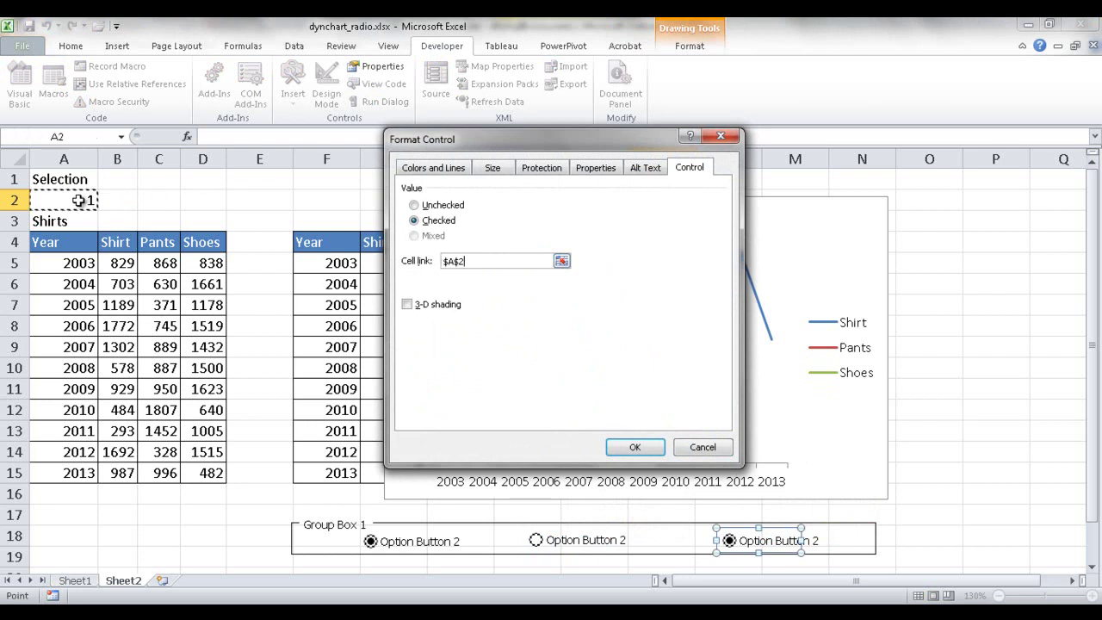
{"action": "left_click", "coordinate": [633, 447]}
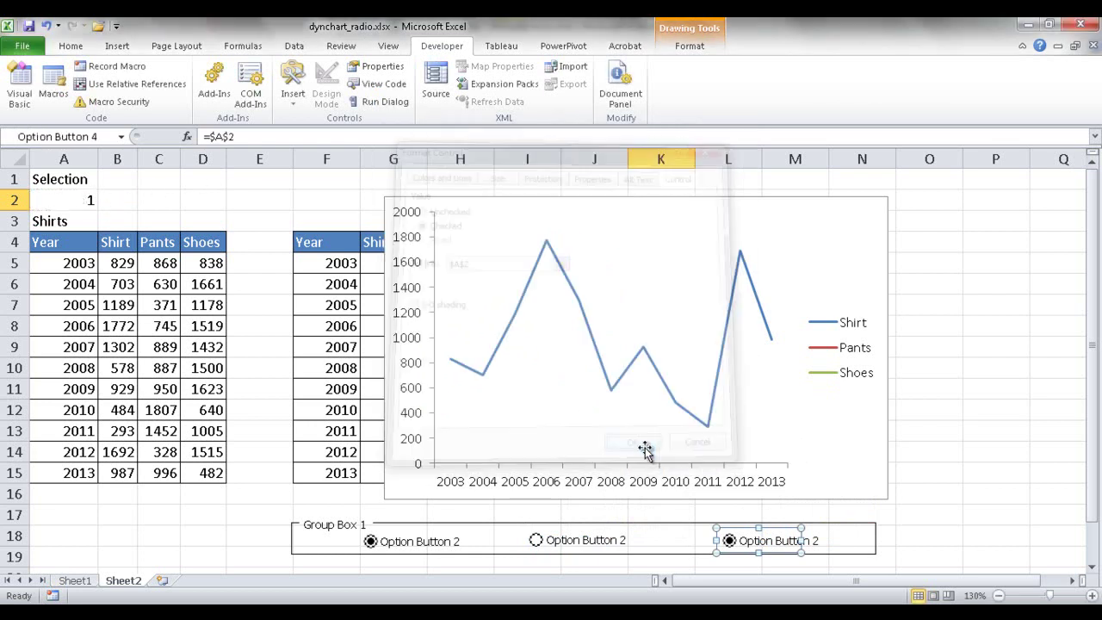
Test the chart by choosing the middle option button and switching back to the first one
{"action": "left_click", "coordinate": [590, 540]}
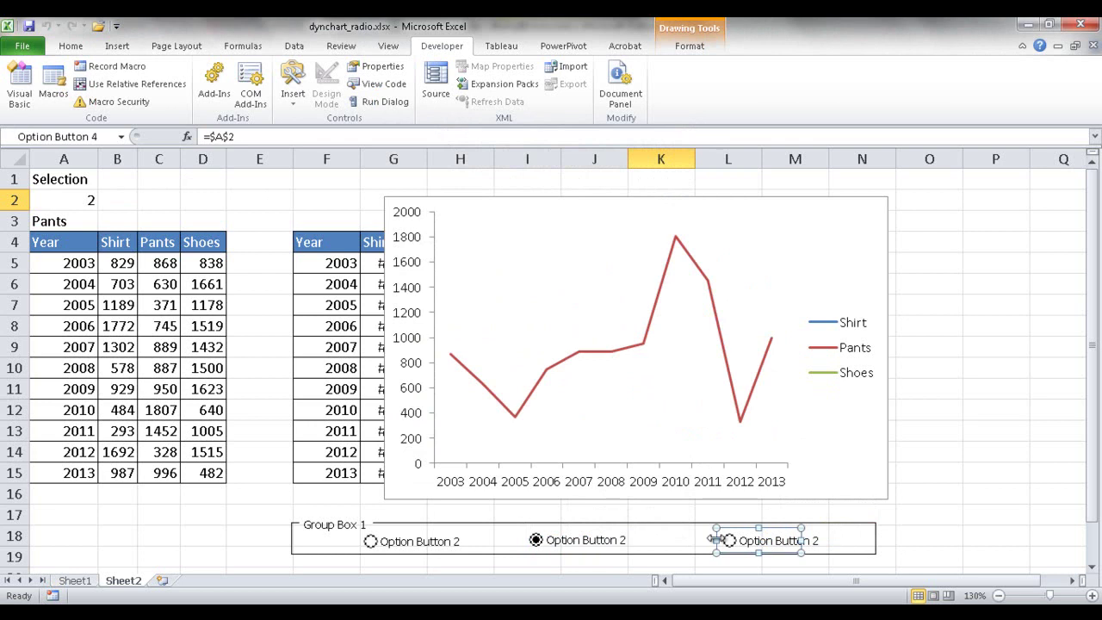
{"action": "left_click", "coordinate": [369, 544]}
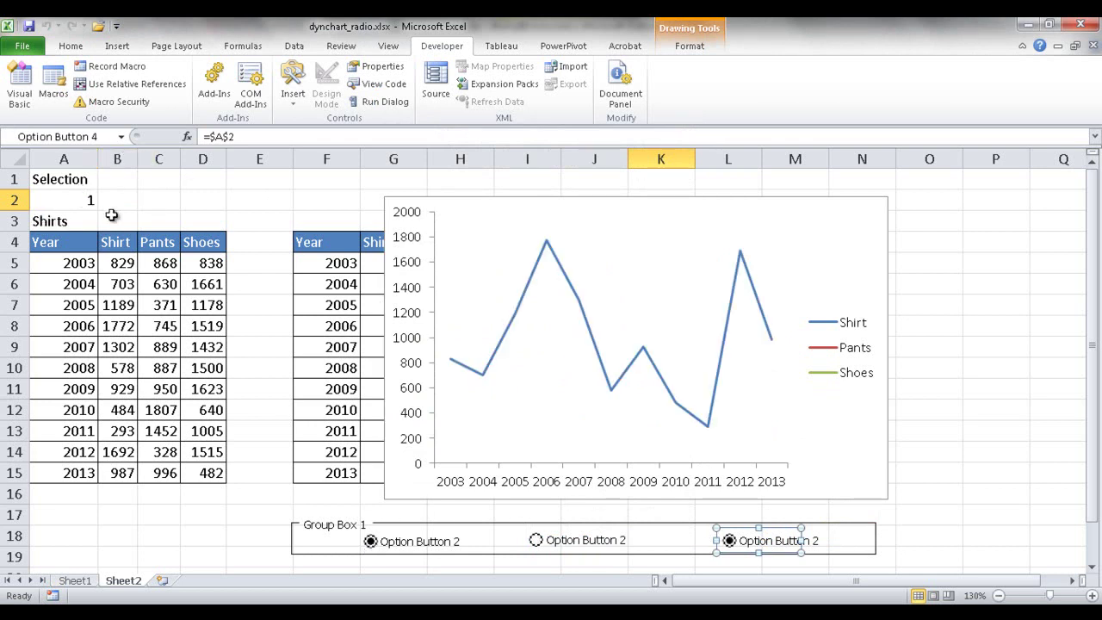
Replace the third option button in the group box with a copy of the middle option button
{"action": "left_click", "coordinate": [536, 540]}
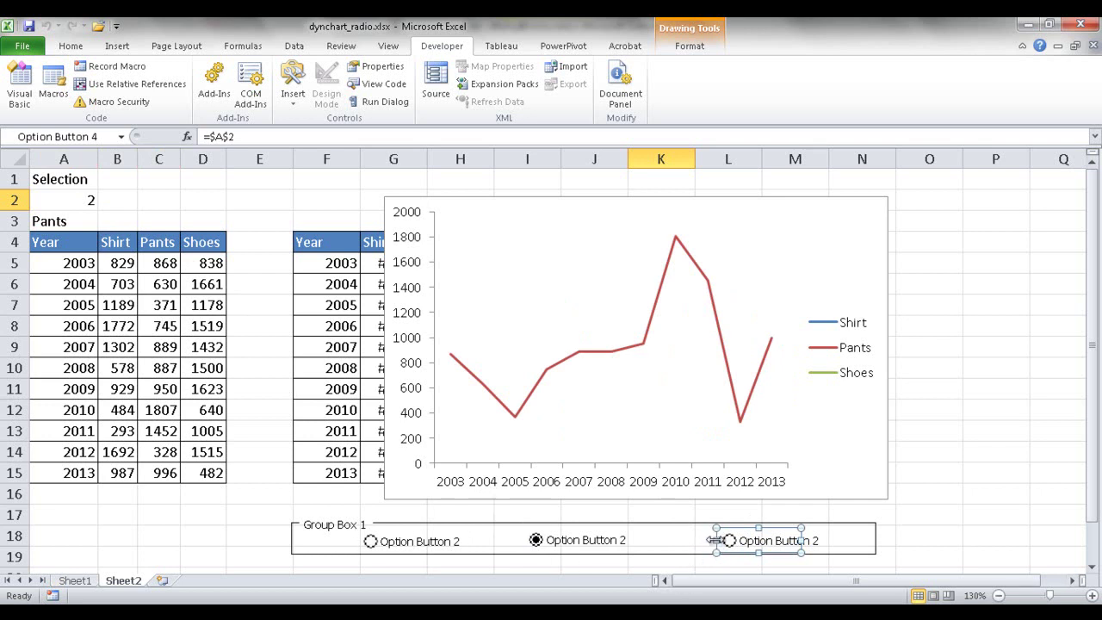
{"action": "key", "text": "Delete"}
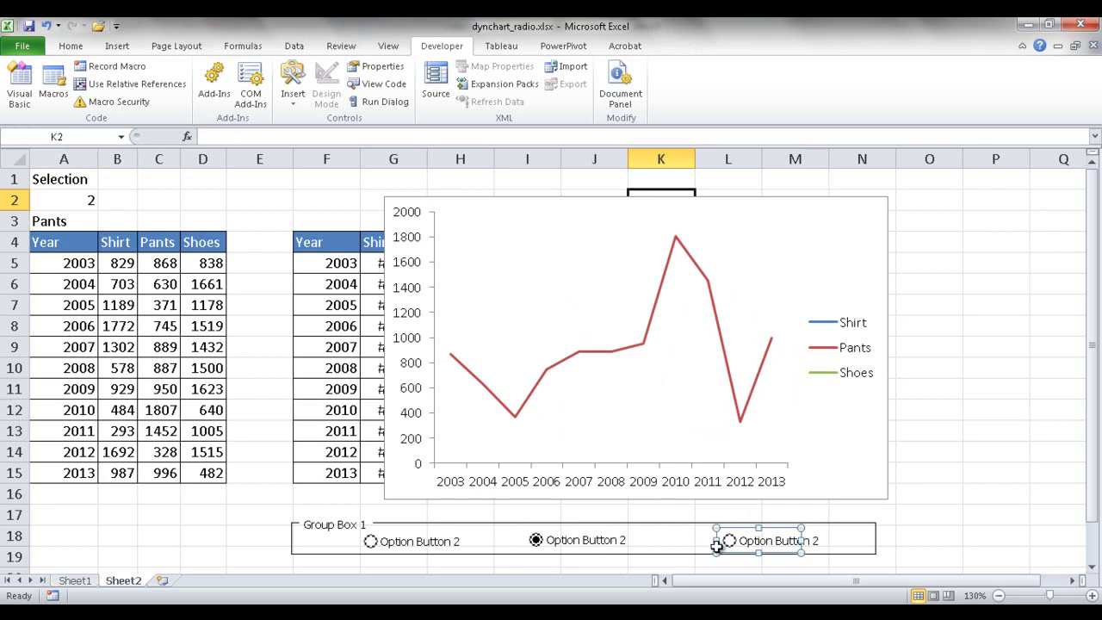
{"action": "right_click", "coordinate": [582, 540]}
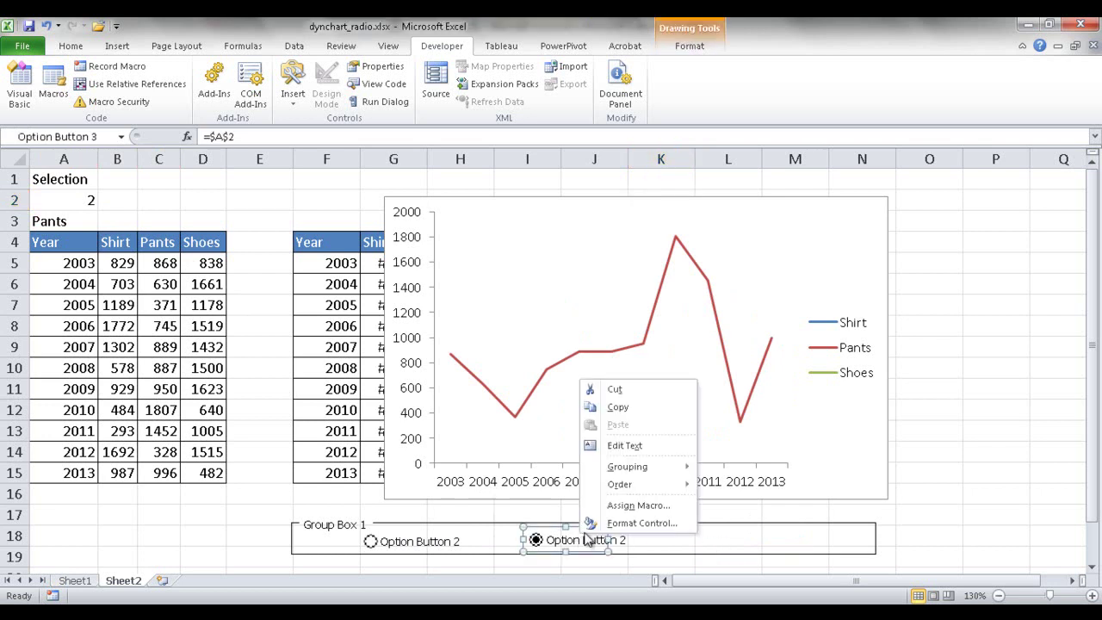
{"action": "left_click", "coordinate": [641, 408]}
{"action": "left_click", "coordinate": [714, 534]}
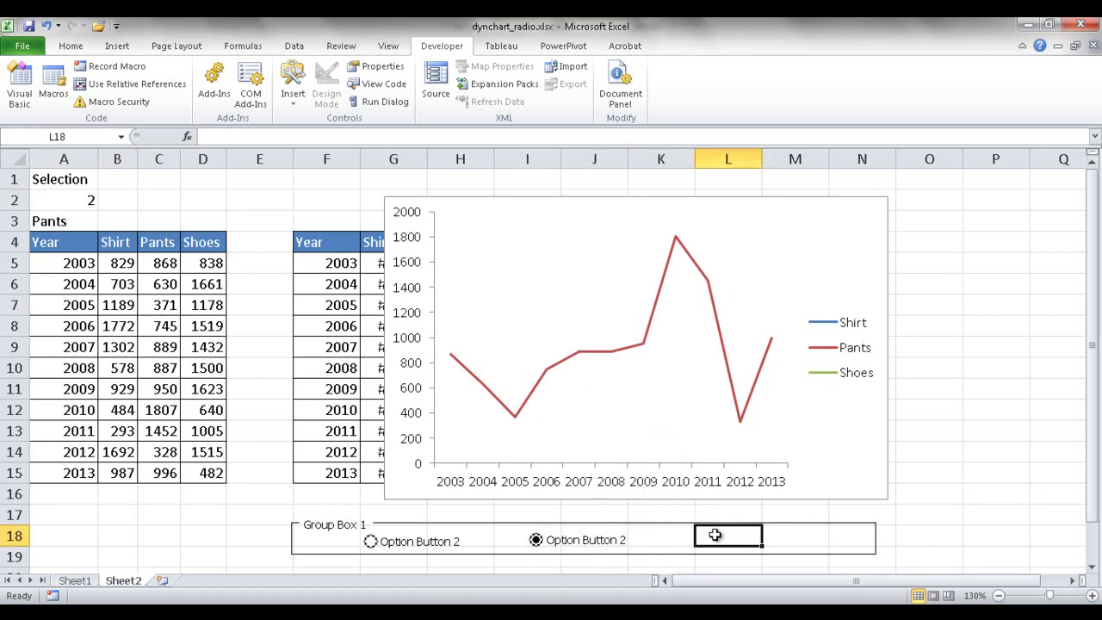
{"action": "key", "text": "ctrl+v"}
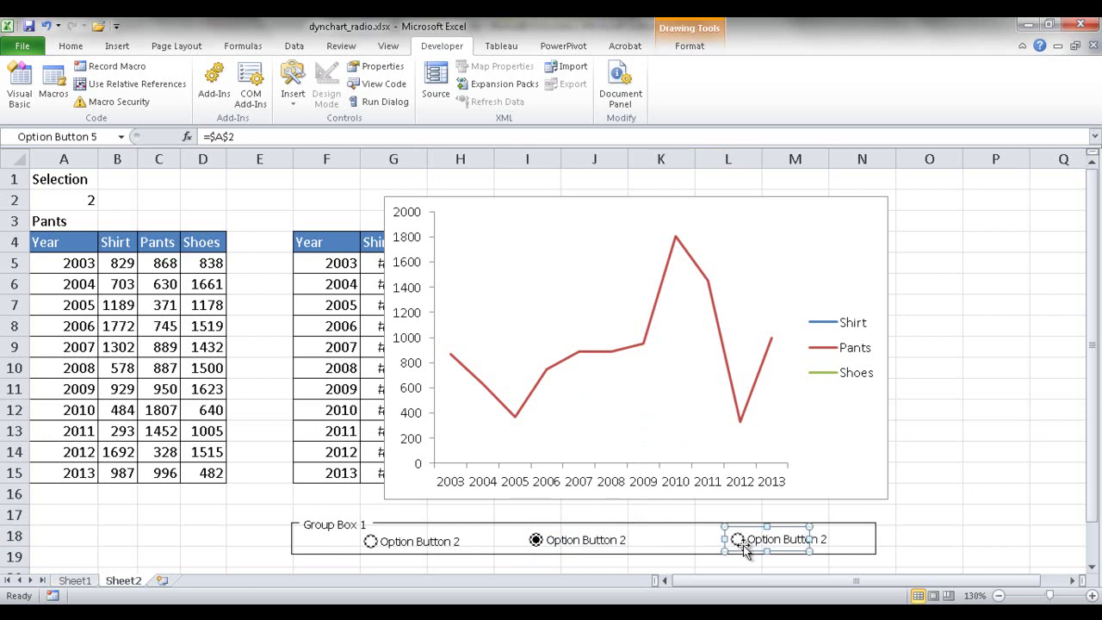
{"action": "left_click", "coordinate": [940, 516]}
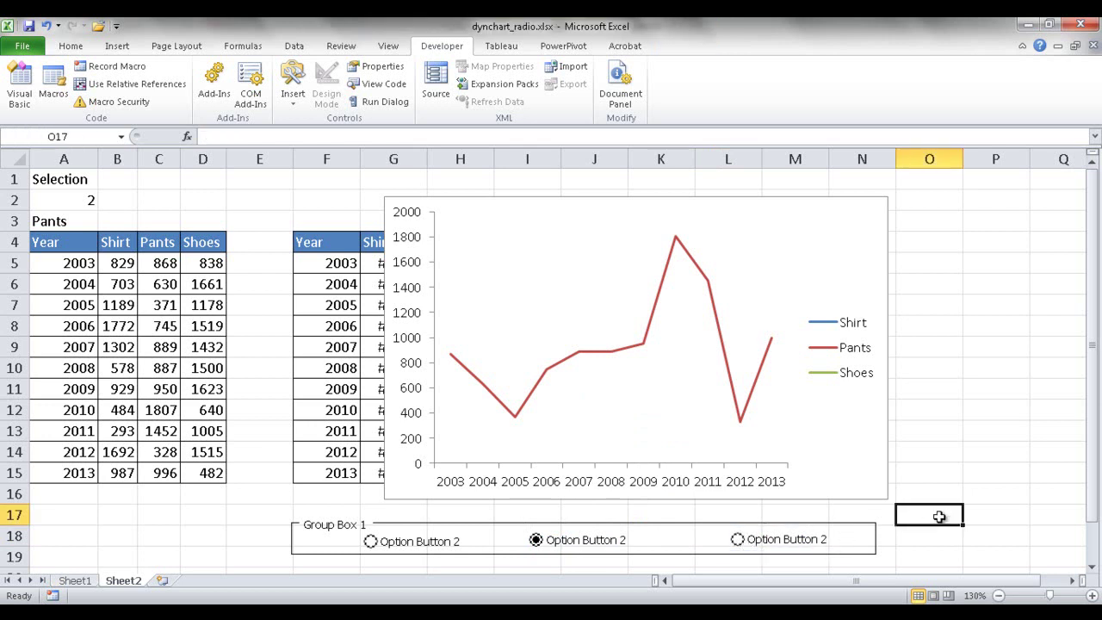
Test the new third option button and check its cell link in the control format settings
{"action": "left_click", "coordinate": [740, 542]}
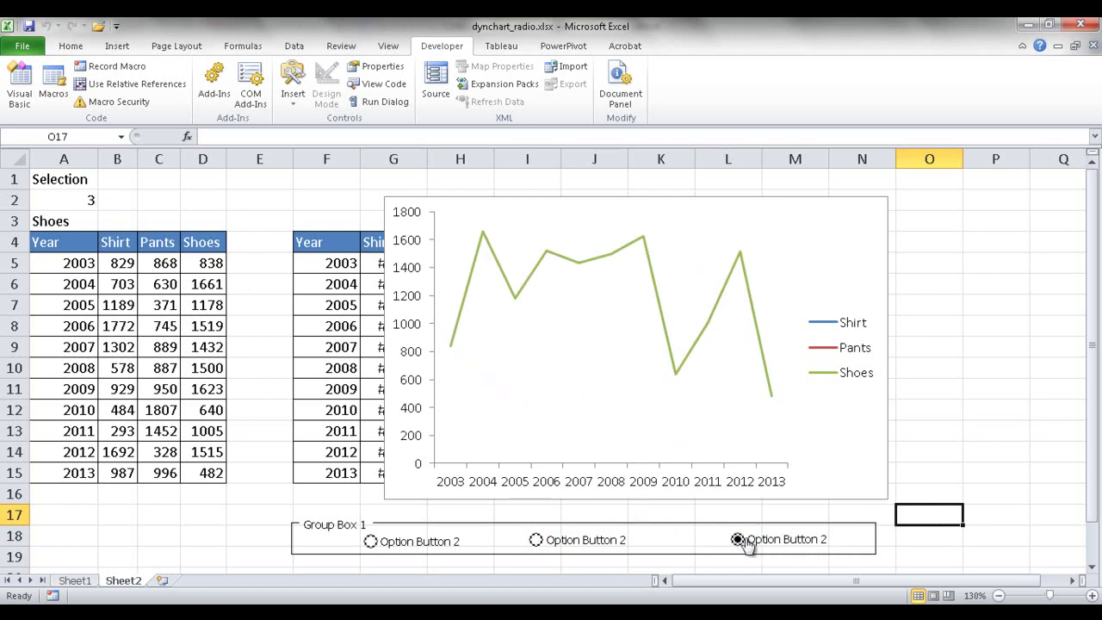
{"action": "right_click", "coordinate": [775, 548]}
{"action": "left_click", "coordinate": [810, 529]}
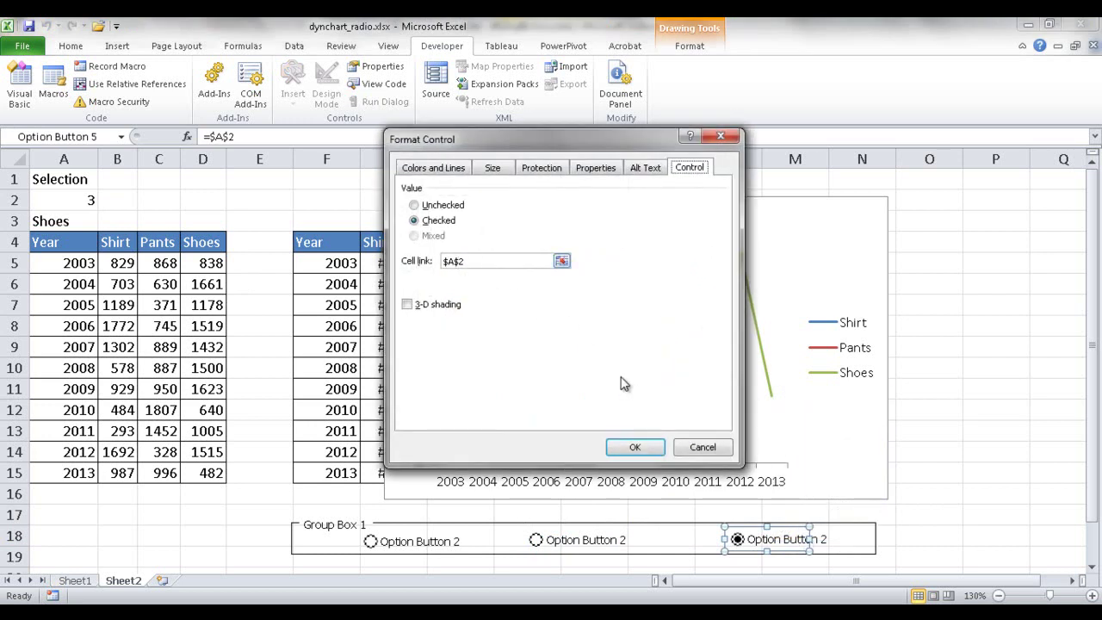
{"action": "left_click", "coordinate": [698, 446]}
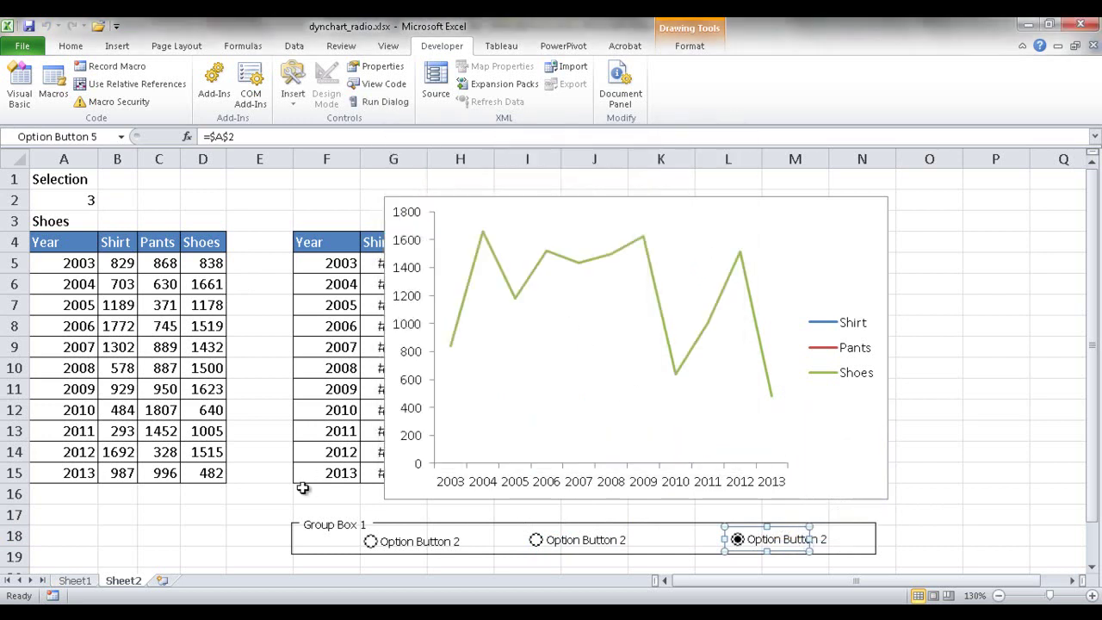
Make the group box around the option buttons slightly taller by extending its upper edge upward
{"action": "left_click", "coordinate": [294, 525]}
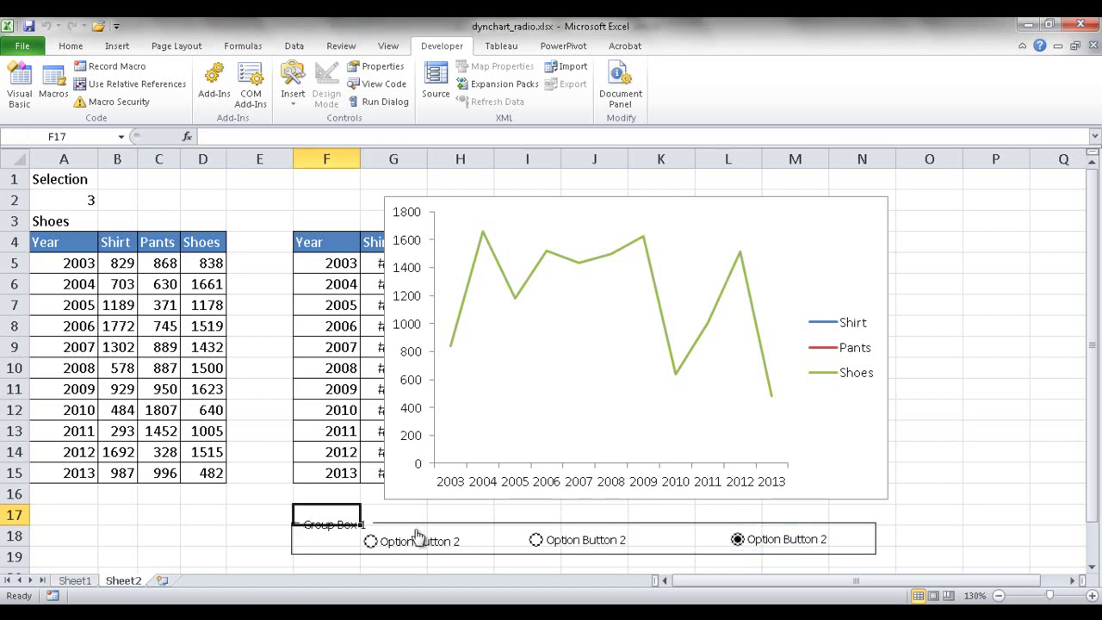
{"action": "left_click_drag", "start_coordinate": [426, 520], "coordinate": [431, 526]}
{"action": "left_click", "coordinate": [442, 528]}
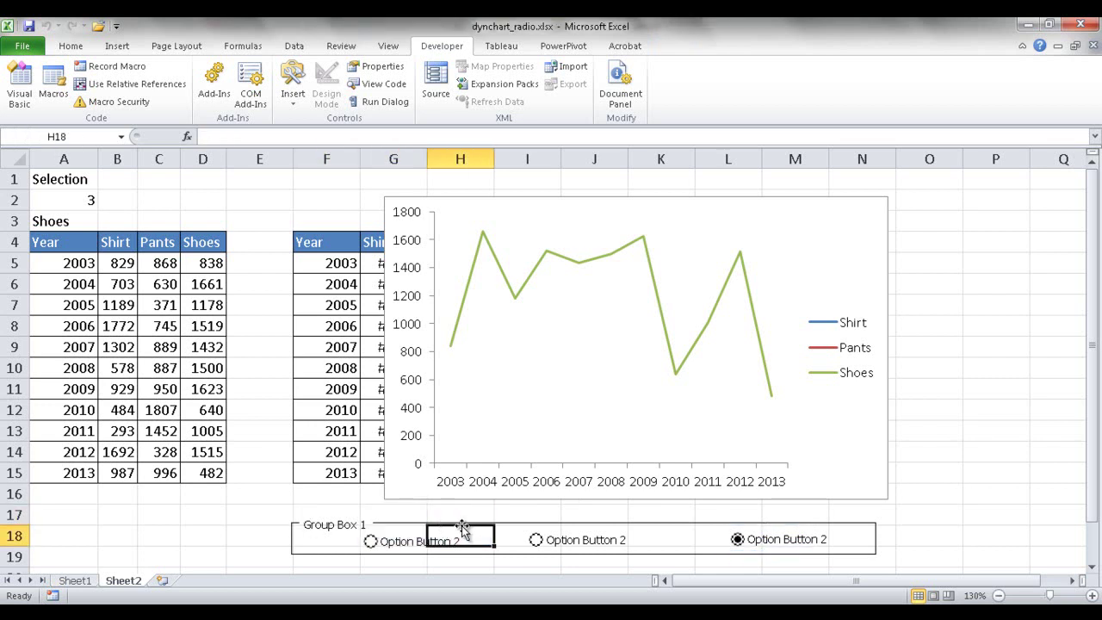
{"action": "left_click", "coordinate": [519, 529]}
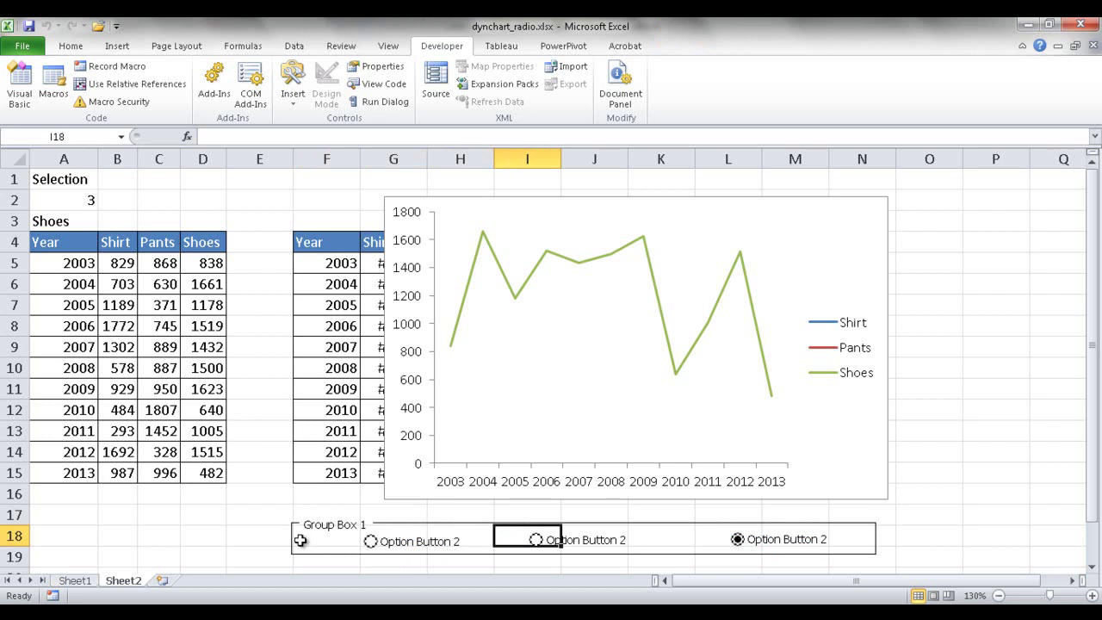
{"action": "left_click", "coordinate": [328, 527]}
{"action": "right_click", "coordinate": [328, 527]}
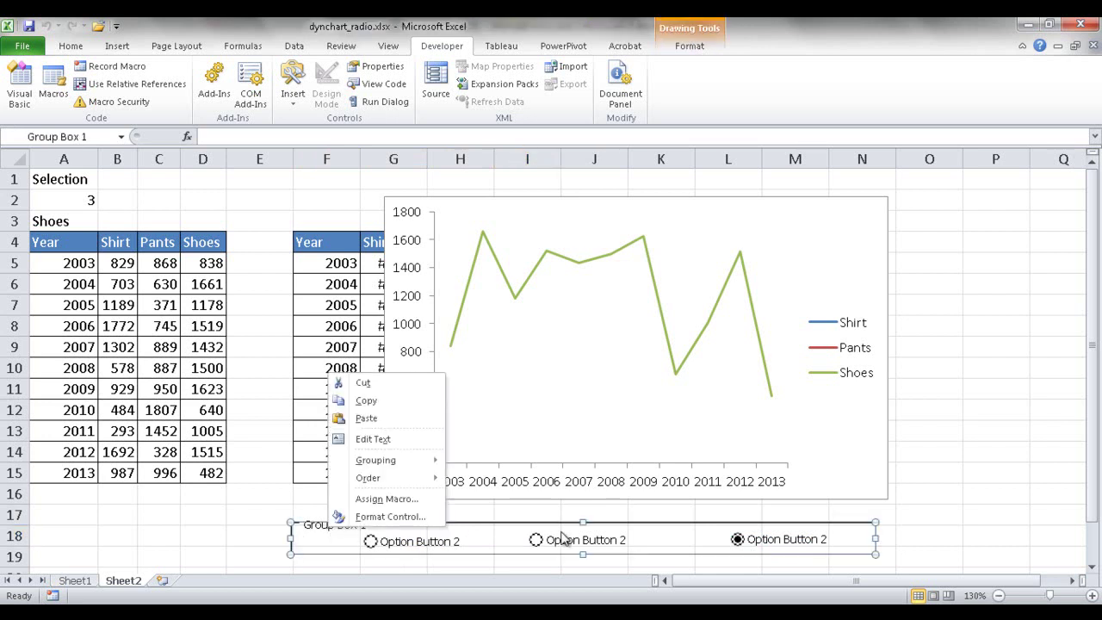
{"action": "left_click", "coordinate": [584, 527]}
{"action": "left_click_drag", "start_coordinate": [584, 527], "coordinate": [584, 513]}
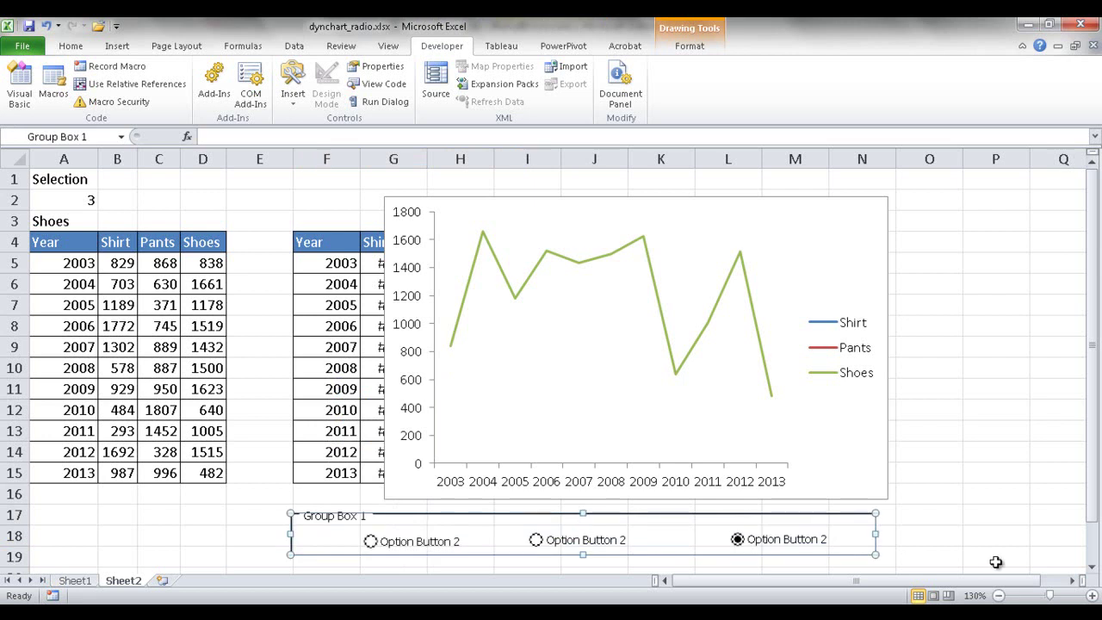
{"action": "left_click", "coordinate": [989, 532]}
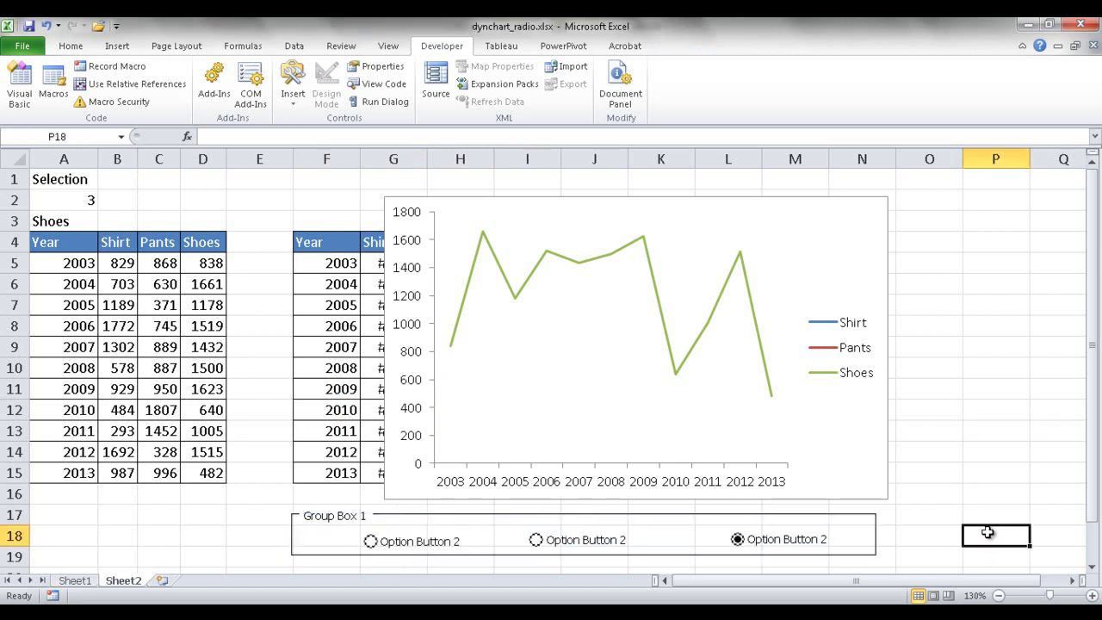
Choose the first option button and change its label to "Shirt"
{"action": "left_click", "coordinate": [371, 541]}
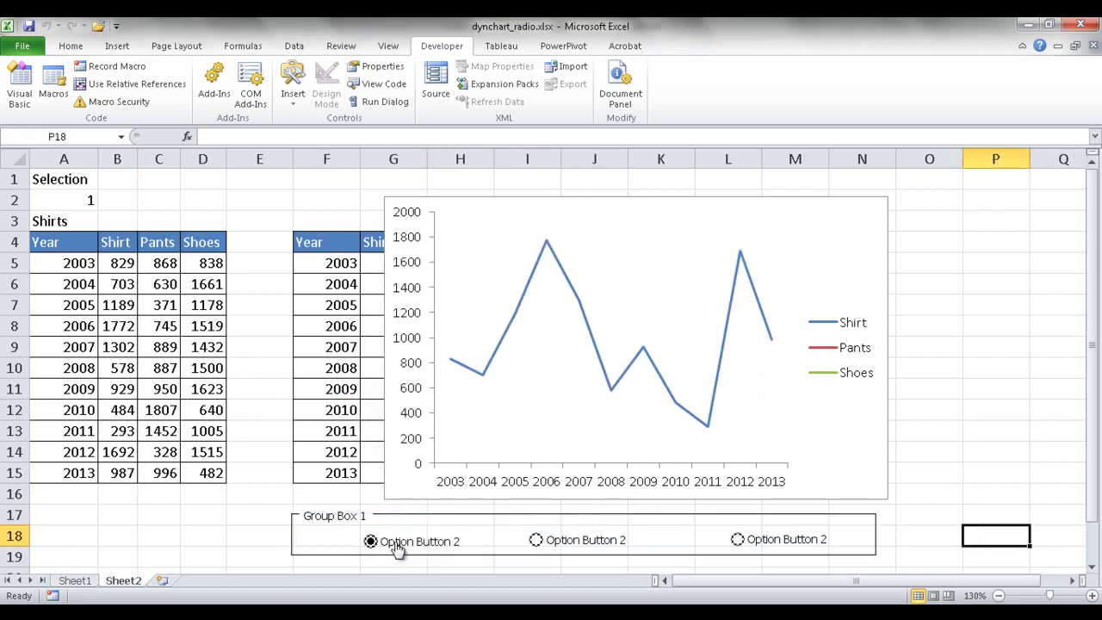
{"action": "right_click", "coordinate": [396, 549]}
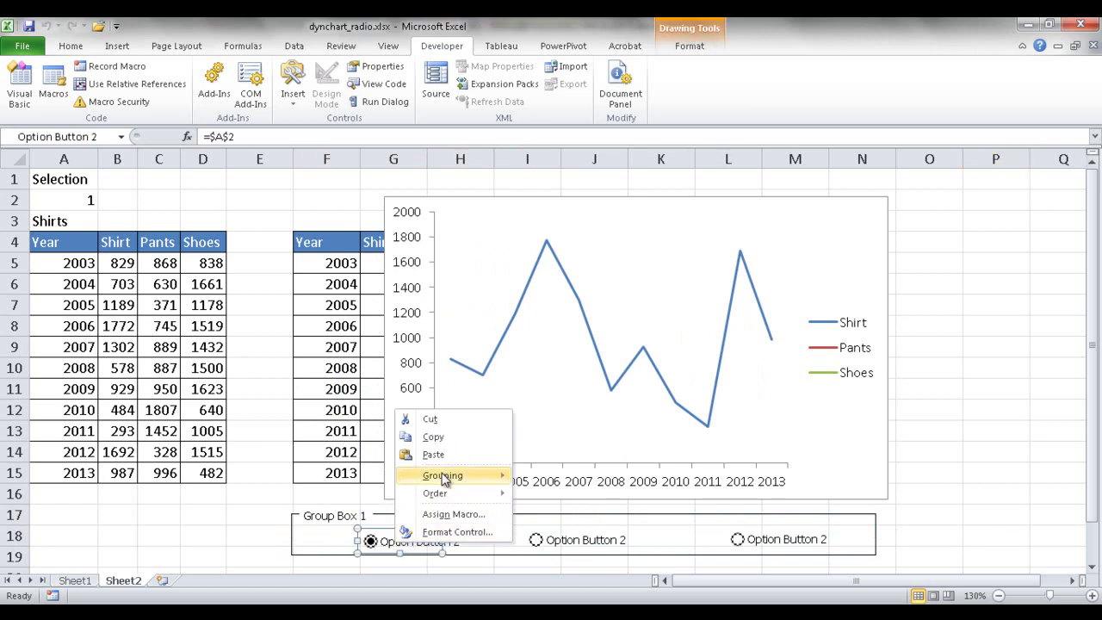
{"action": "left_click", "coordinate": [385, 539]}
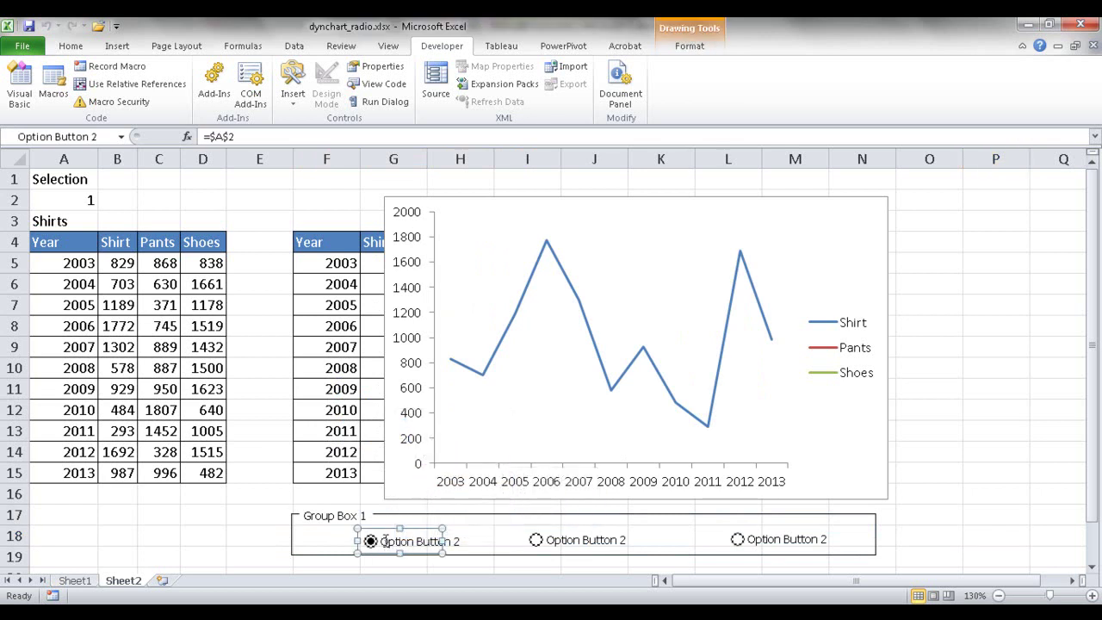
{"action": "left_click", "coordinate": [383, 541]}
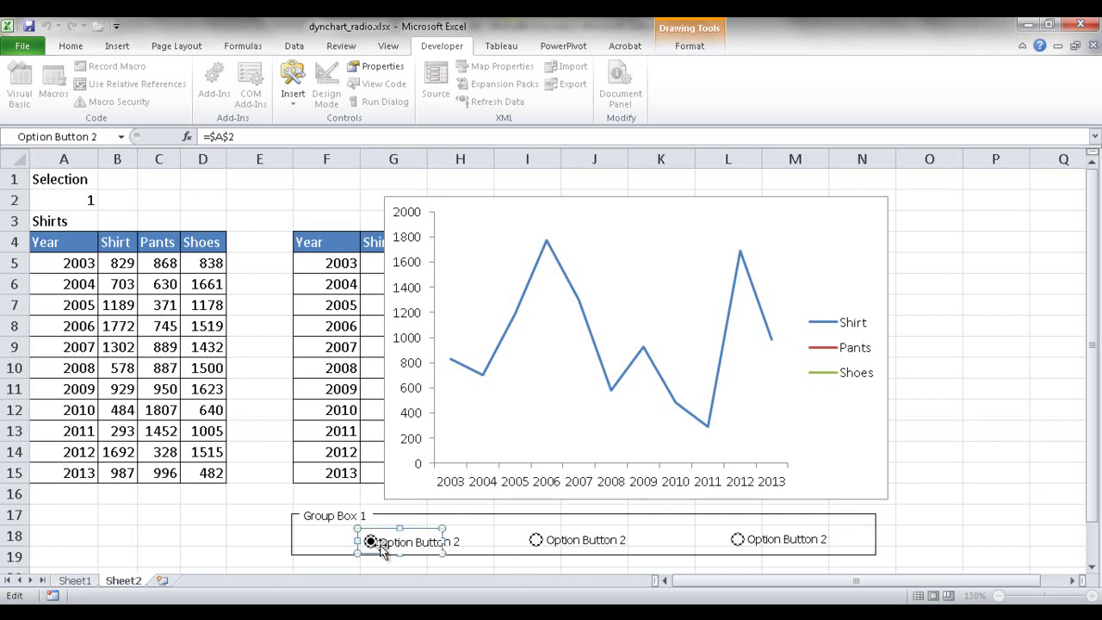
{"action": "key", "text": "Delete"}
{"action": "key", "text": "Delete"}
{"action": "key", "text": "Delete"}
{"action": "key", "text": "Delete"}
{"action": "key", "text": "Delete"}
{"action": "key", "text": "Delete"}
{"action": "key", "text": "Delete"}
{"action": "key", "text": "Delete"}
{"action": "key", "text": "Delete"}
{"action": "key", "text": "Delete"}
{"action": "key", "text": "Delete"}
{"action": "key", "text": "Delete"}
{"action": "key", "text": "Delete"}
{"action": "key", "text": "Delete"}
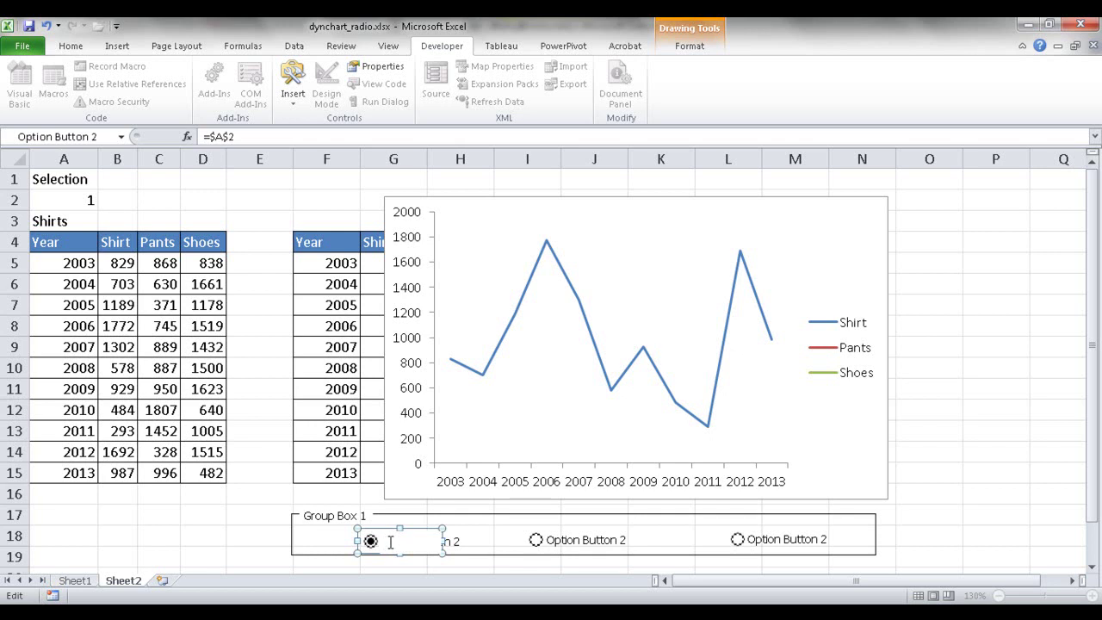
{"action": "type", "text": "Shirt"}
Change the label of the middle option button to "Pants"
{"action": "left_click", "coordinate": [585, 540]}
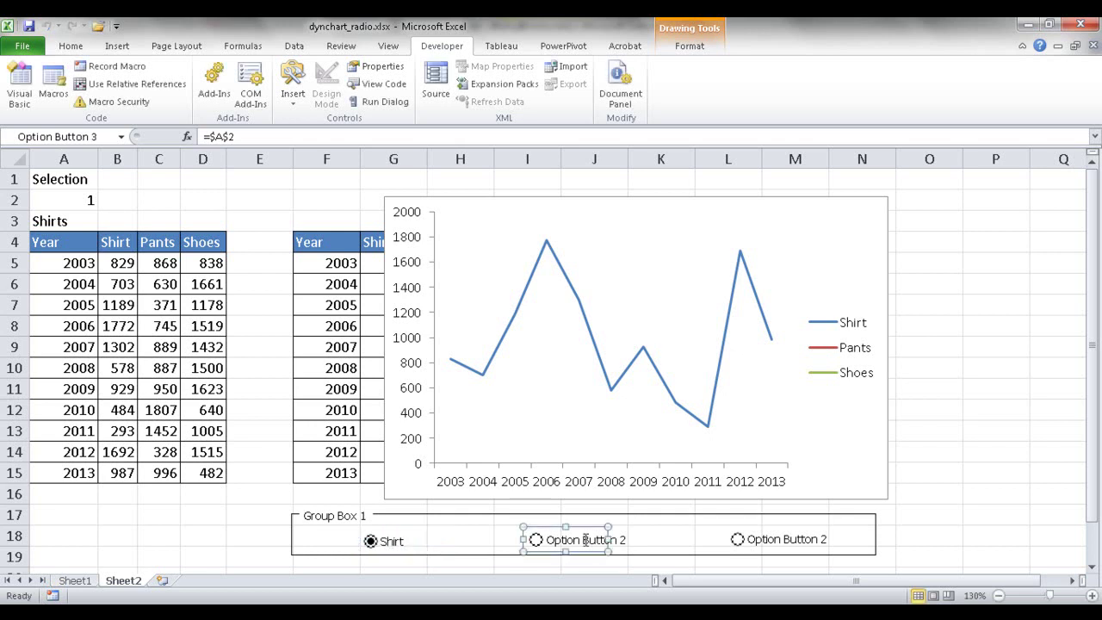
{"action": "left_click", "coordinate": [549, 540]}
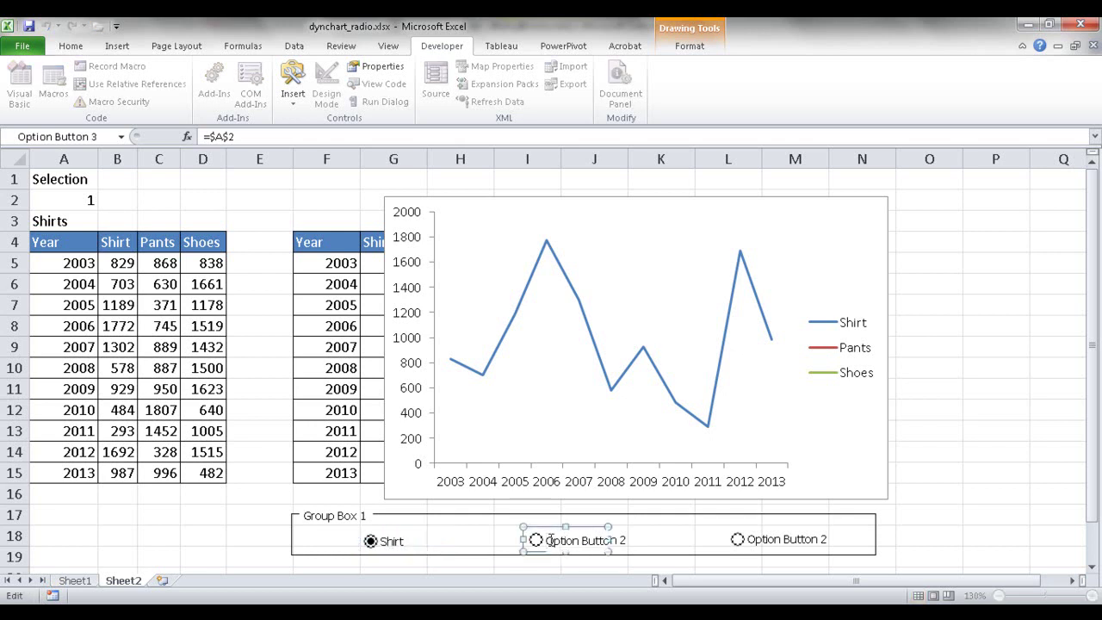
{"action": "key", "text": "Delete"}
{"action": "key", "text": "Delete"}
{"action": "key", "text": "Delete"}
{"action": "key", "text": "Delete"}
{"action": "key", "text": "Delete"}
{"action": "key", "text": "Delete"}
{"action": "key", "text": "Delete"}
{"action": "key", "text": "Delete"}
{"action": "key", "text": "Delete"}
{"action": "key", "text": "Delete"}
{"action": "key", "text": "Delete"}
{"action": "key", "text": "Delete"}
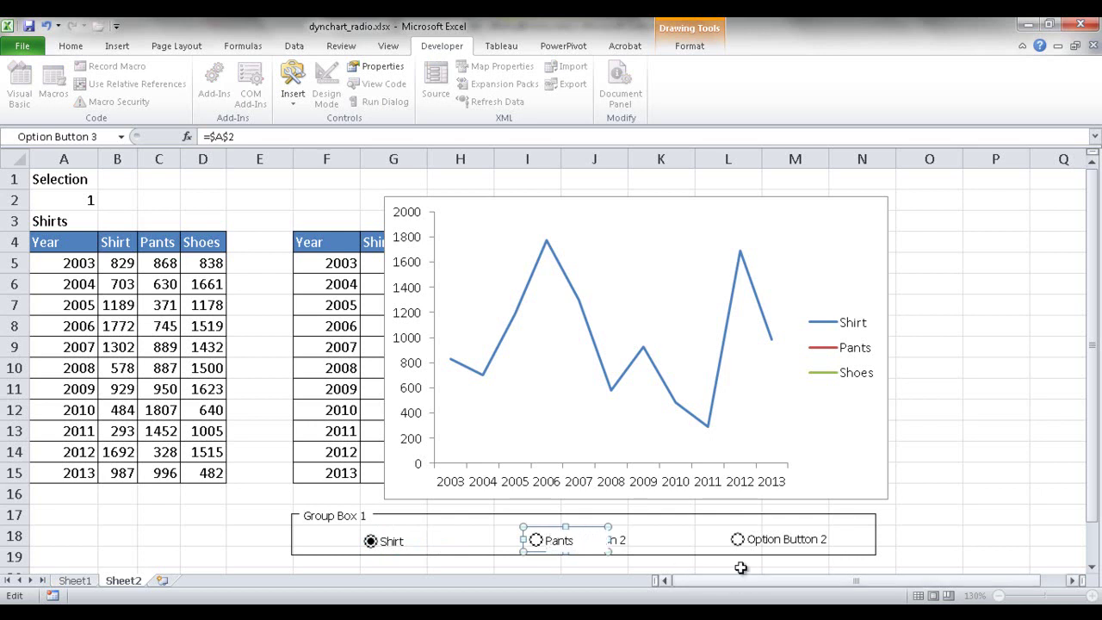
Change the label of the third option button to "Shoes"
{"action": "left_click", "coordinate": [745, 540]}
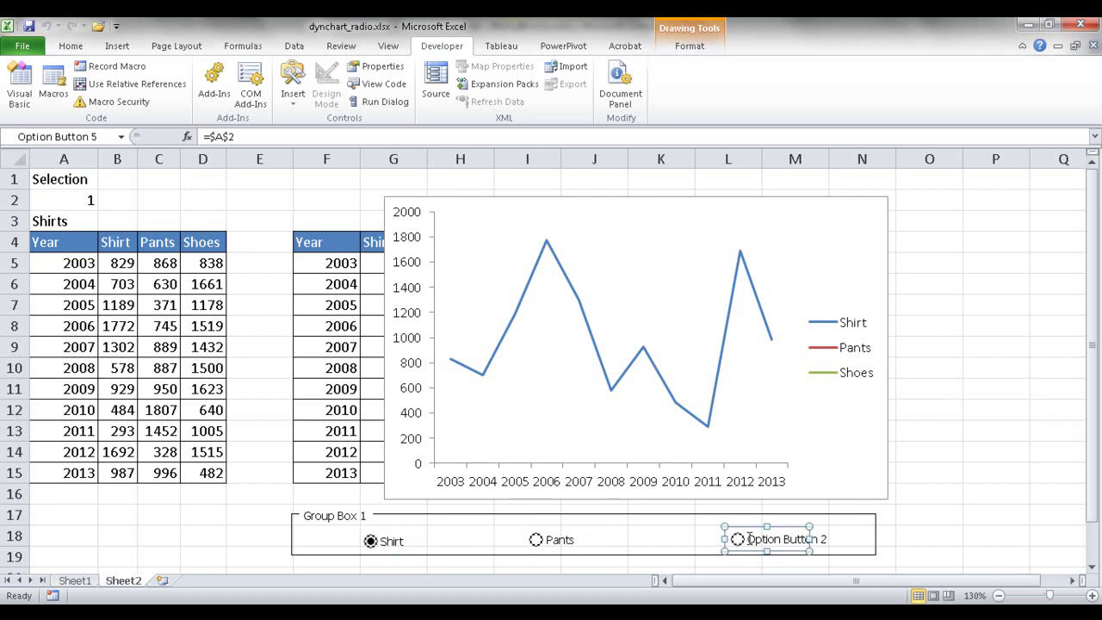
{"action": "left_click", "coordinate": [748, 539]}
{"action": "key", "text": "Delete"}
{"action": "key", "text": "Delete"}
{"action": "key", "text": "Delete"}
{"action": "key", "text": "Delete"}
{"action": "key", "text": "Delete"}
{"action": "key", "text": "Delete"}
{"action": "key", "text": "Delete"}
{"action": "key", "text": "Delete"}
{"action": "key", "text": "Delete"}
{"action": "key", "text": "Delete"}
{"action": "key", "text": "Delete"}
{"action": "key", "text": "Delete"}
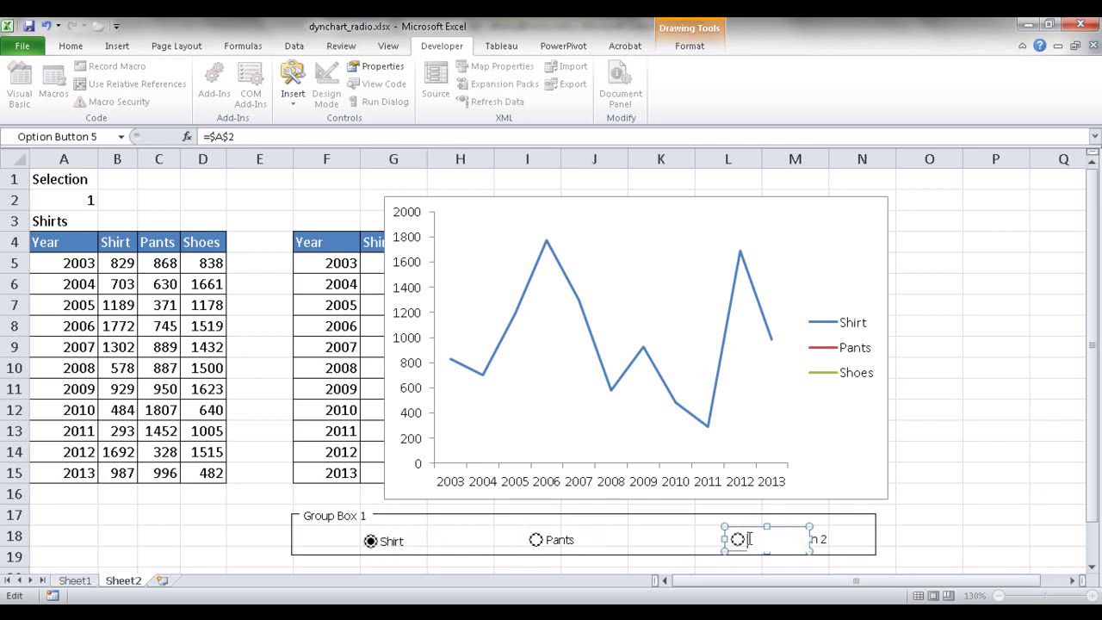
{"action": "type", "text": "Shoes"}
{"action": "key", "text": "BackSpace"}
{"action": "key", "text": "BackSpace"}
{"action": "key", "text": "BackSpace"}
{"action": "left_click", "coordinate": [901, 527]}
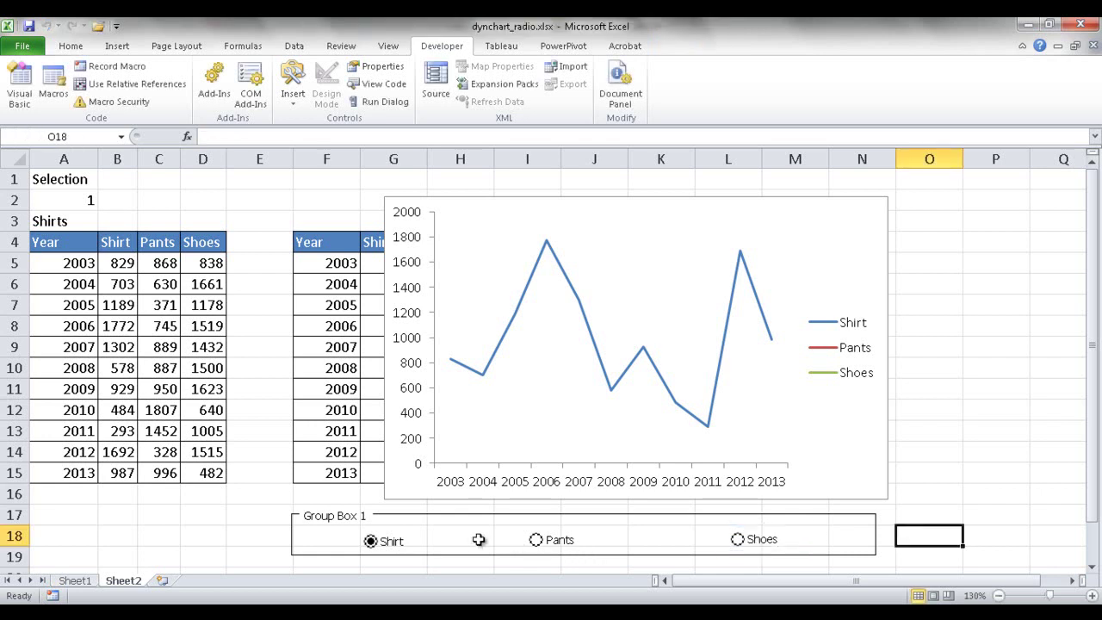
Test the labelled option buttons by choosing Shirt, Pants and Shoes in turn
{"action": "left_click", "coordinate": [370, 540]}
{"action": "left_click", "coordinate": [536, 540]}
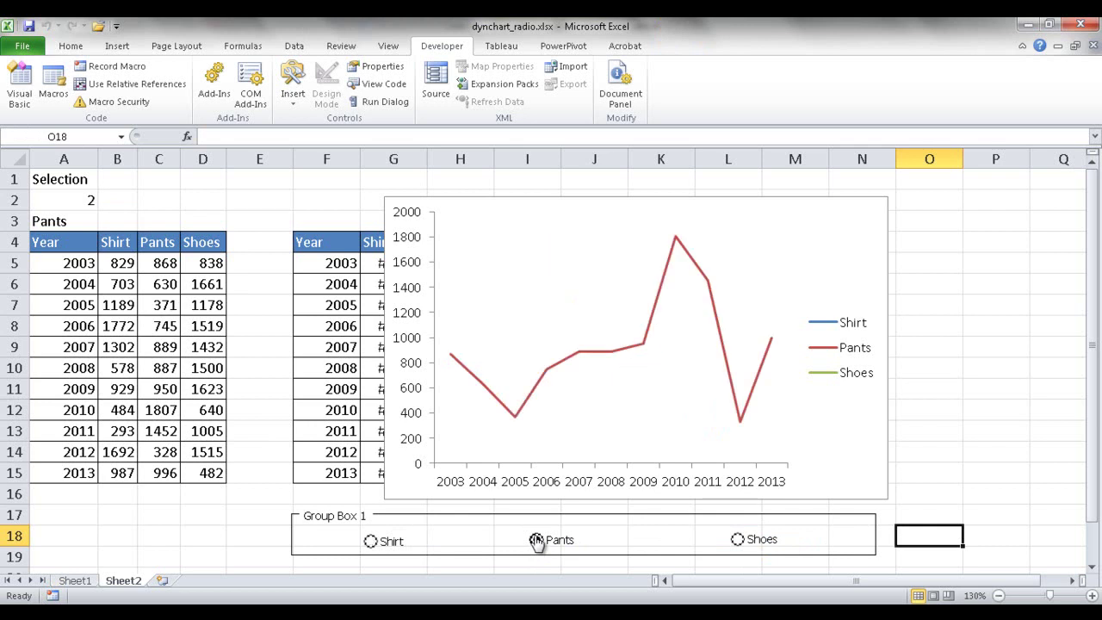
{"action": "left_click", "coordinate": [738, 541]}
Move the chart aside to uncover the helper table and cycle through Shirt, Pants and Shoes again
{"action": "left_click_drag", "start_coordinate": [690, 199], "coordinate": [813, 184]}
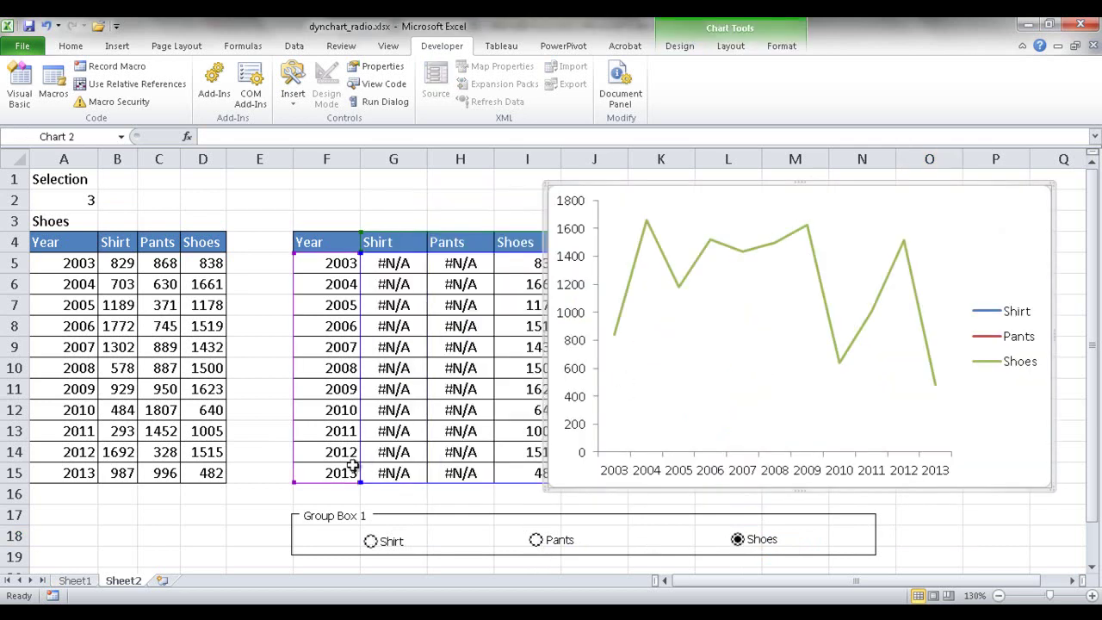
{"action": "left_click", "coordinate": [371, 541]}
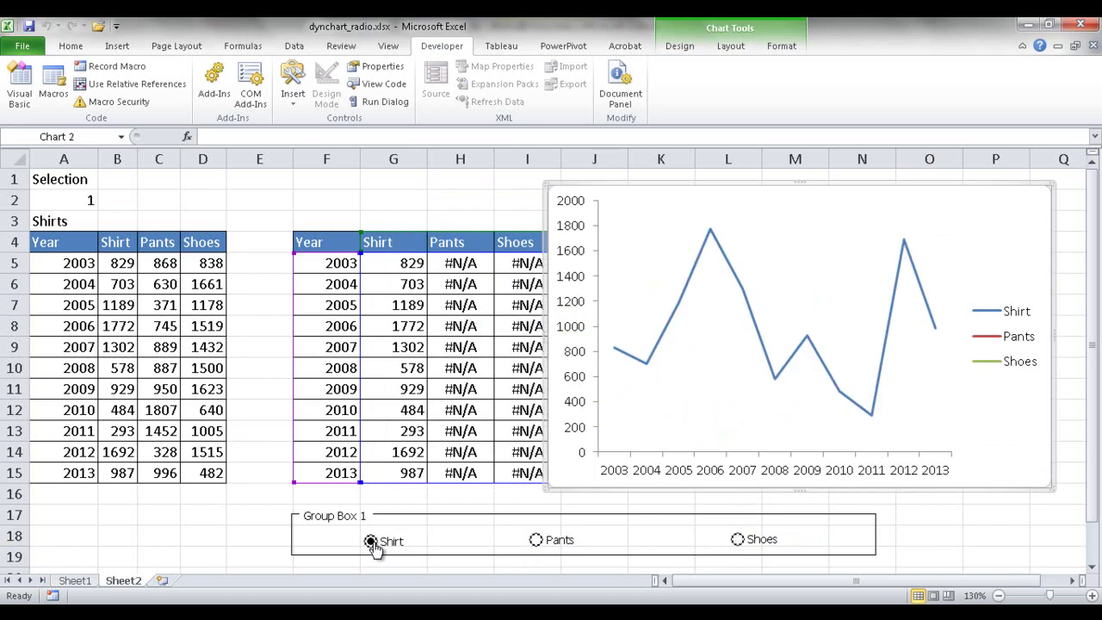
{"action": "left_click", "coordinate": [535, 539]}
{"action": "left_click", "coordinate": [737, 539]}
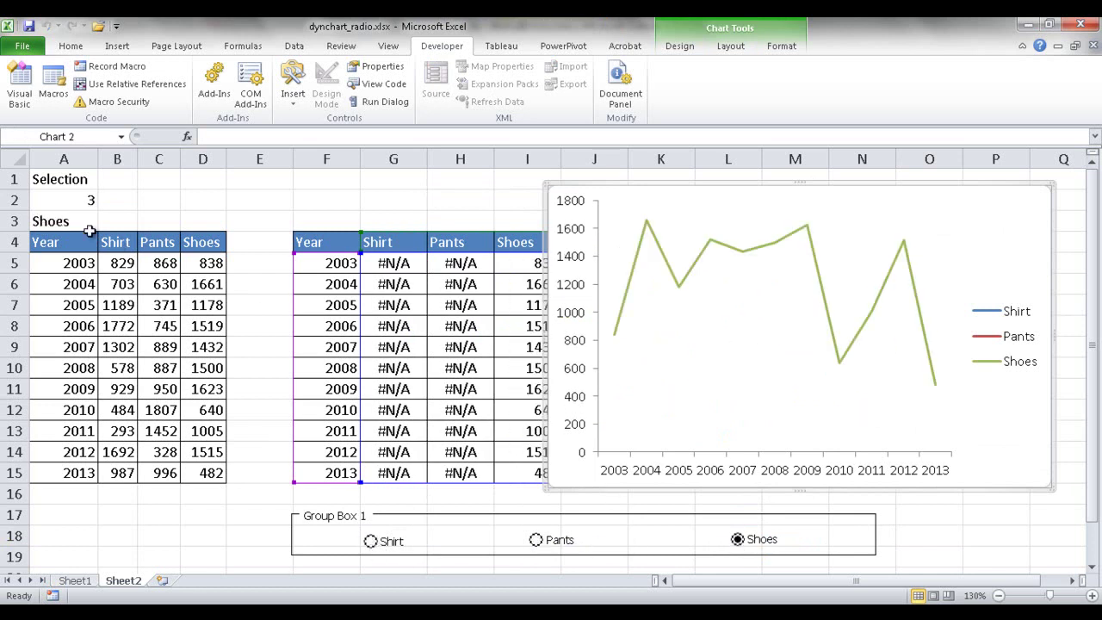
Examine the linked cell A2 and the helper table formulas in G5 and H5
{"action": "left_click", "coordinate": [76, 199]}
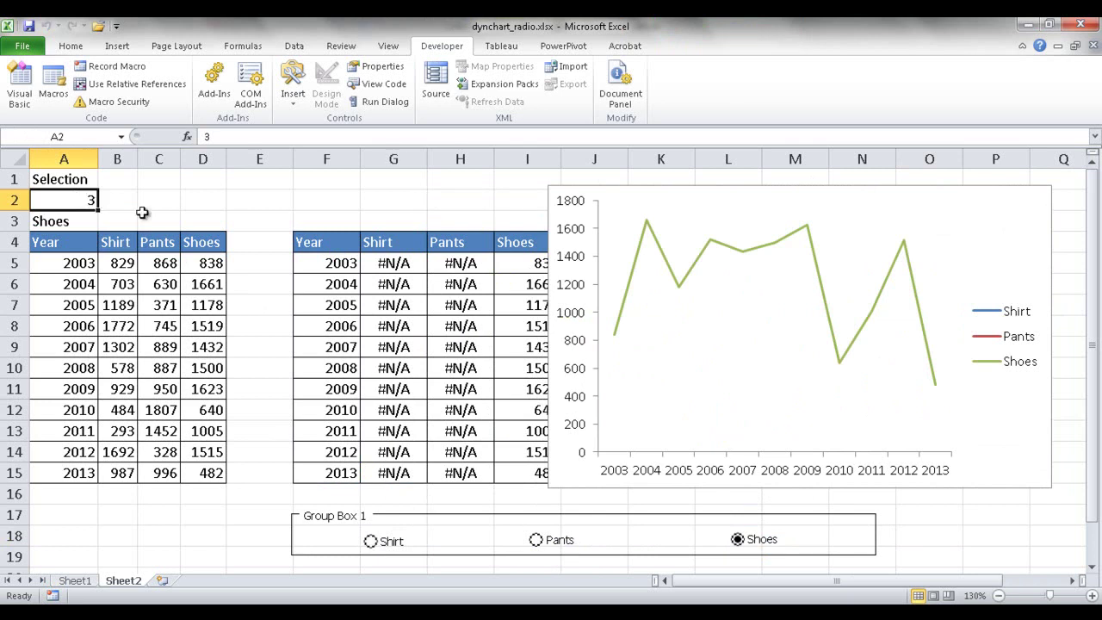
{"action": "left_click", "coordinate": [389, 268]}
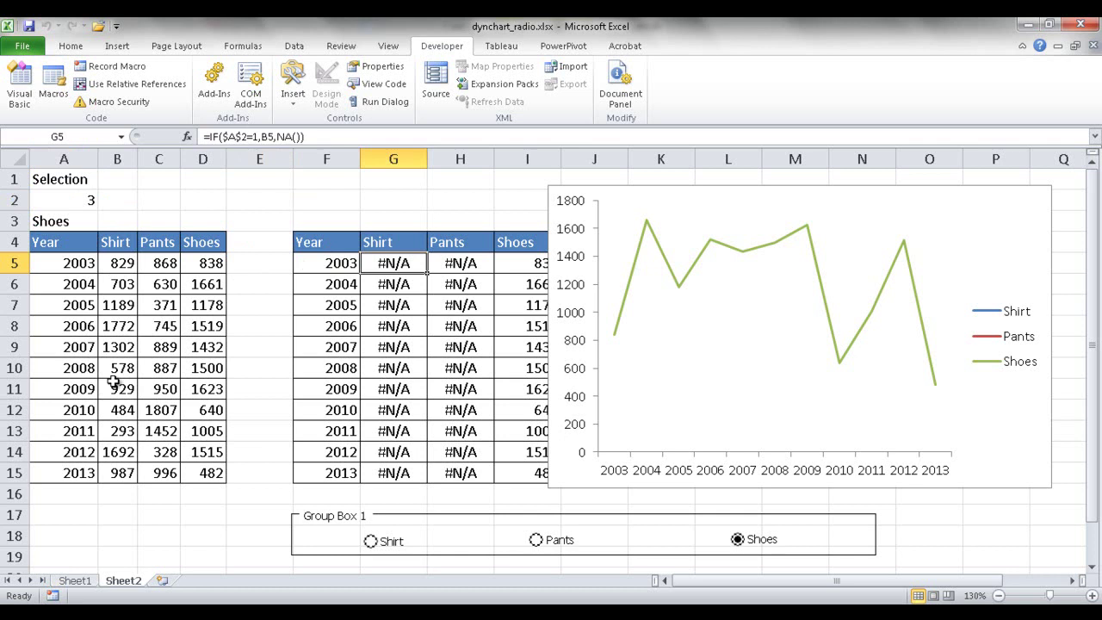
{"action": "left_click", "coordinate": [472, 266]}
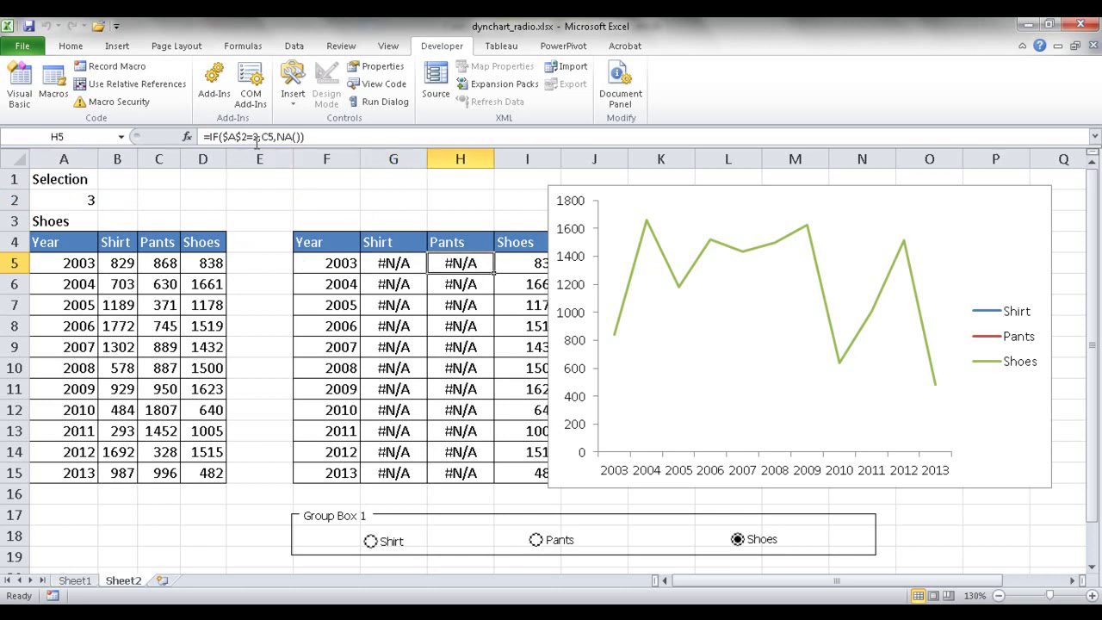
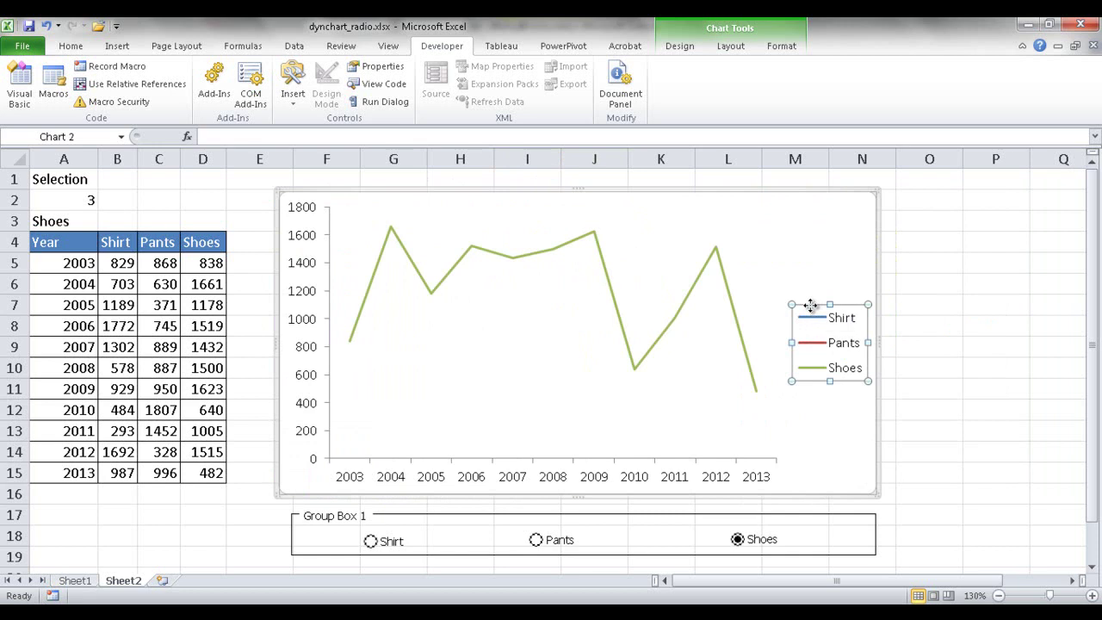
Delete the legend from the line chart
{"action": "key", "text": "Delete"}
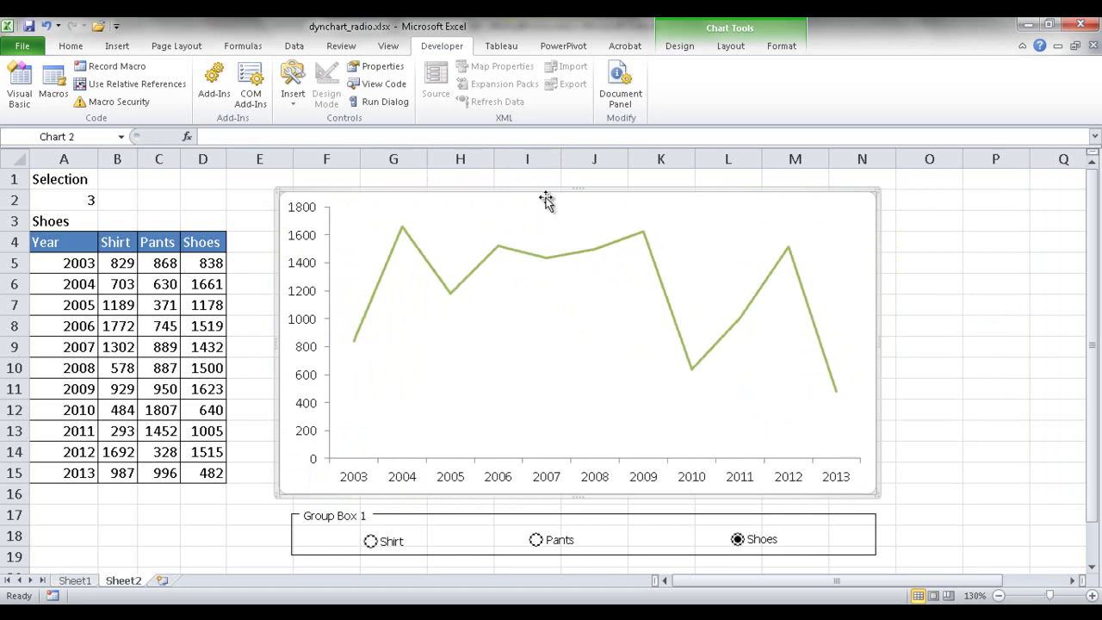
Switch the chart to Pants, return it to Shirt, and add a chart title above the plot
{"action": "left_click", "coordinate": [536, 541]}
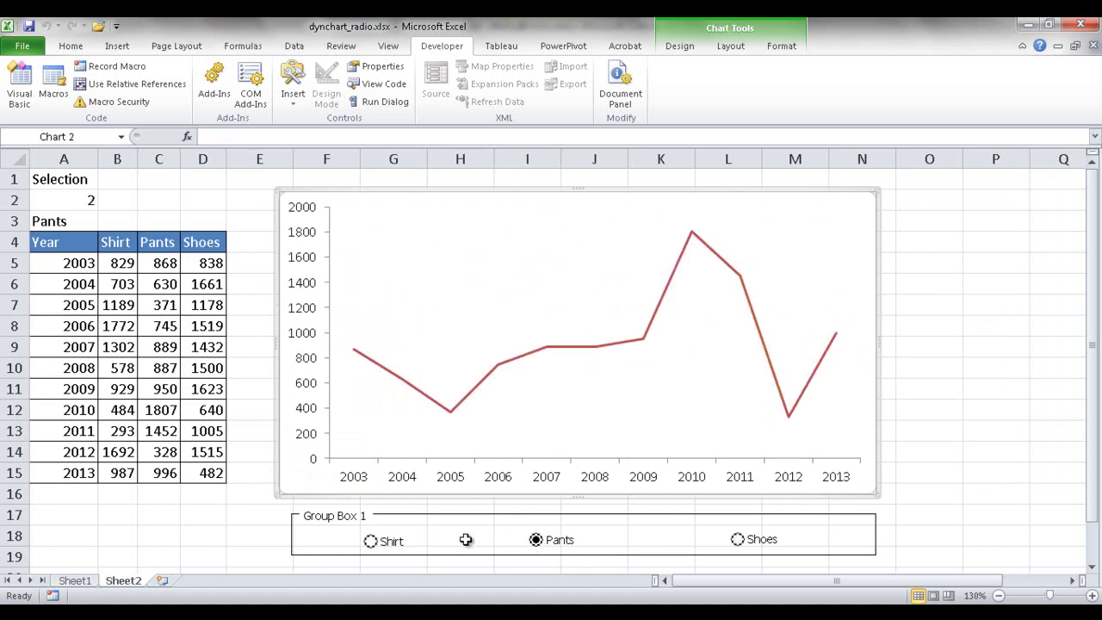
{"action": "left_click", "coordinate": [371, 543]}
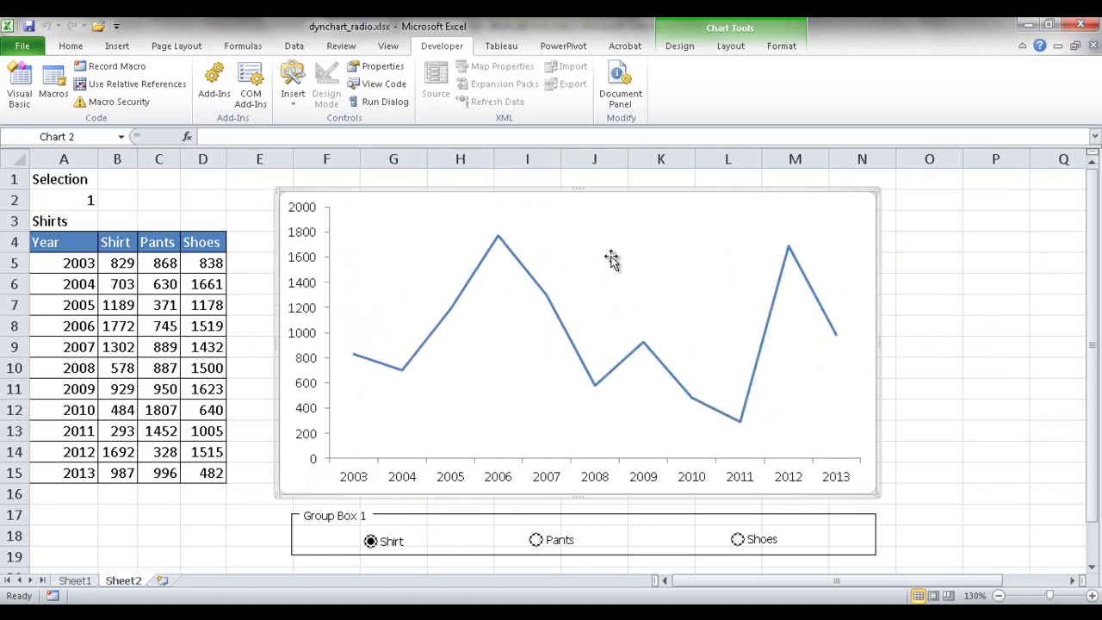
{"action": "left_click", "coordinate": [730, 46]}
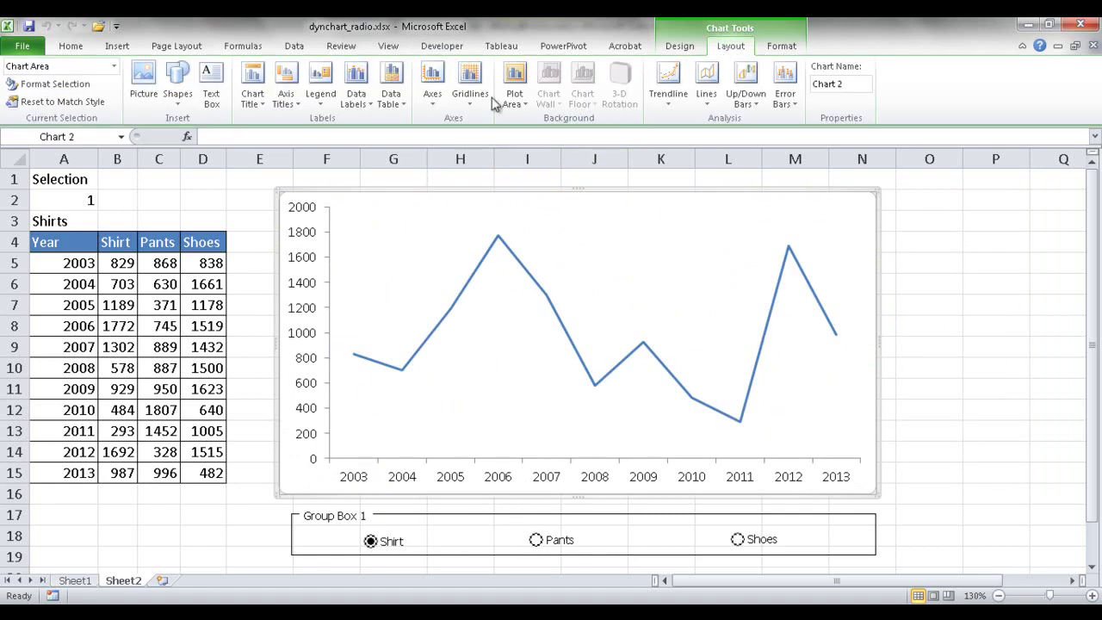
{"action": "left_click", "coordinate": [249, 109]}
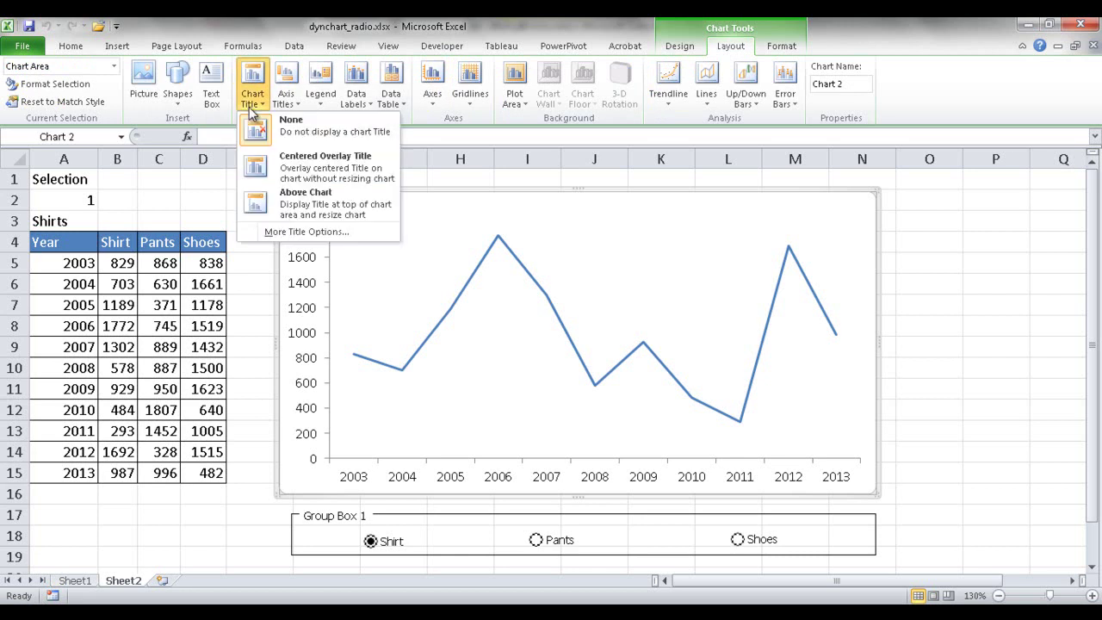
{"action": "left_click", "coordinate": [309, 209]}
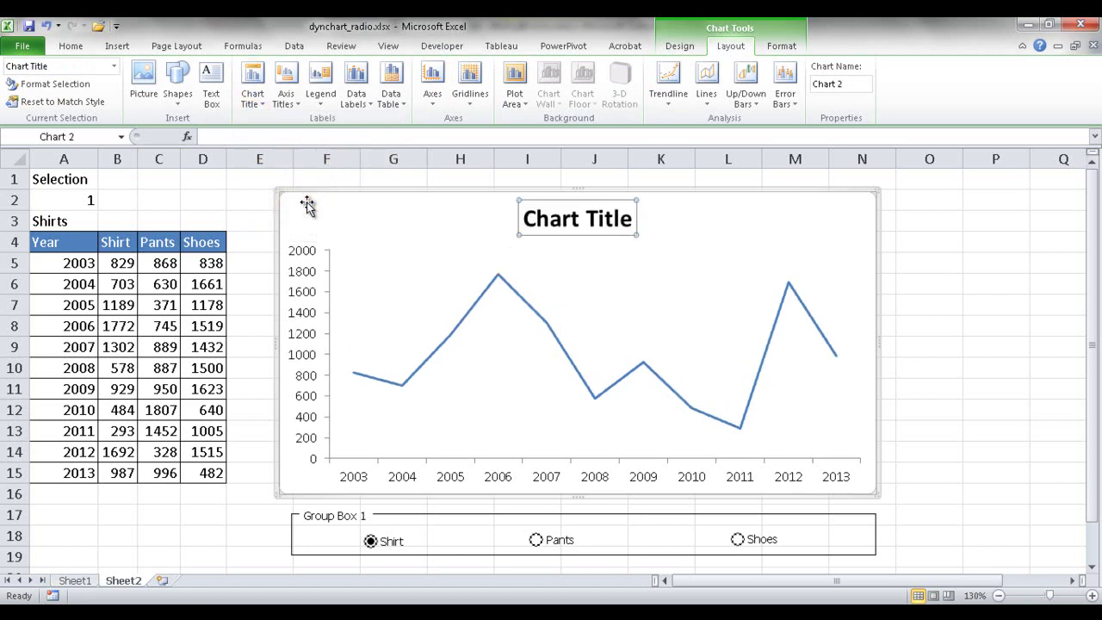
Link the chart title's text to cell A3 on Sheet2
{"action": "left_click", "coordinate": [434, 136]}
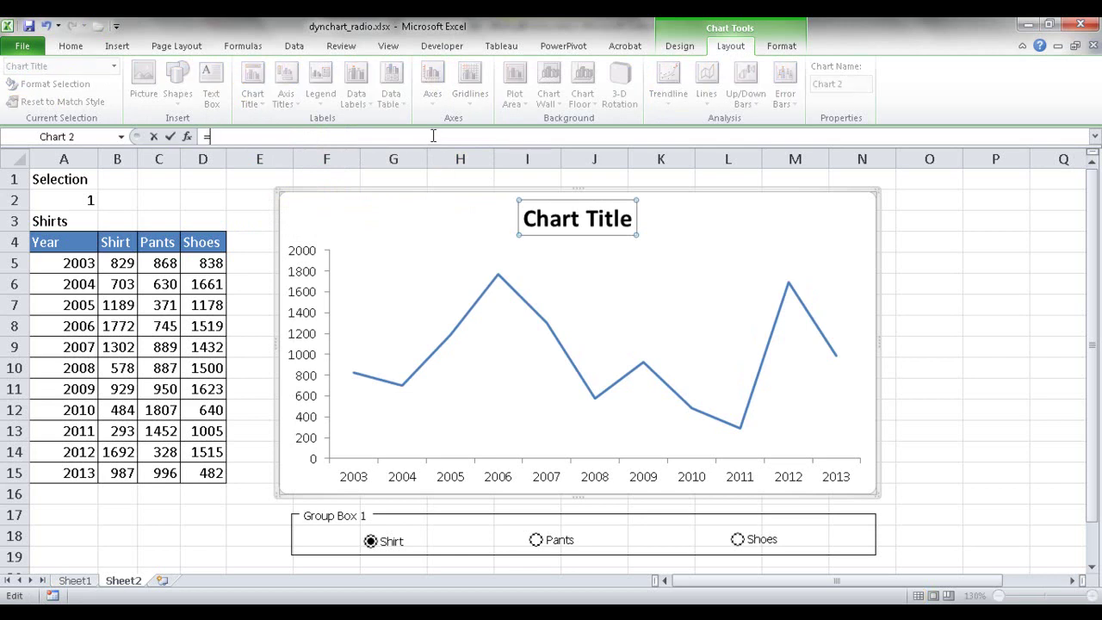
{"action": "type", "text": "="}
{"action": "left_click", "coordinate": [57, 220]}
{"action": "key", "text": "Return"}
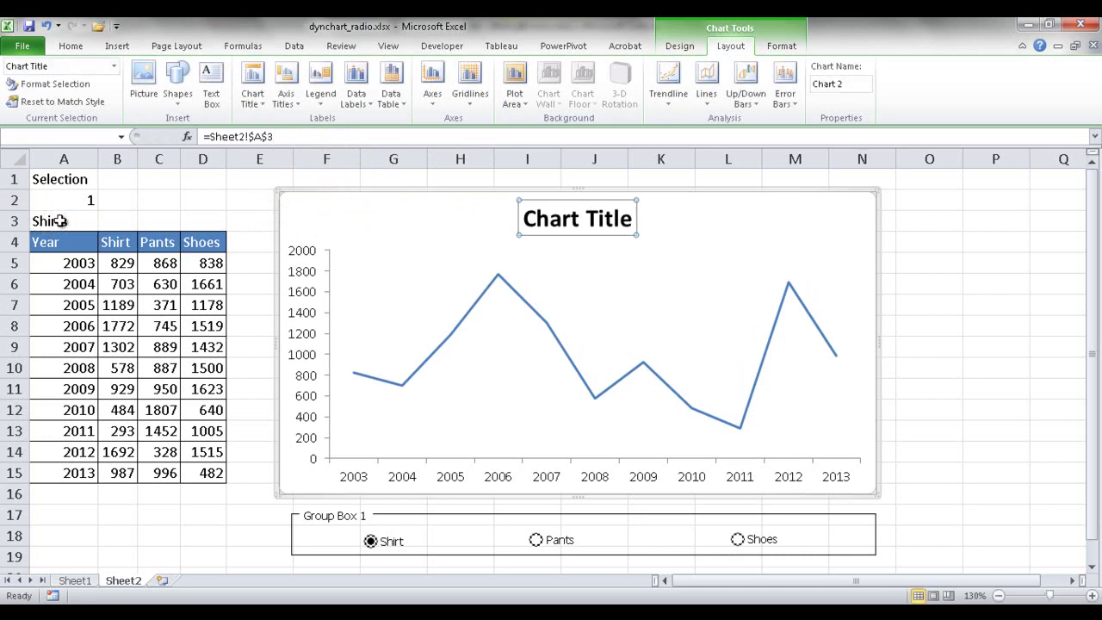
Test the linked chart title with Pants, Shoes and Shirt, and inspect the formula in A3 and the title's cell reference
{"action": "left_click", "coordinate": [535, 540]}
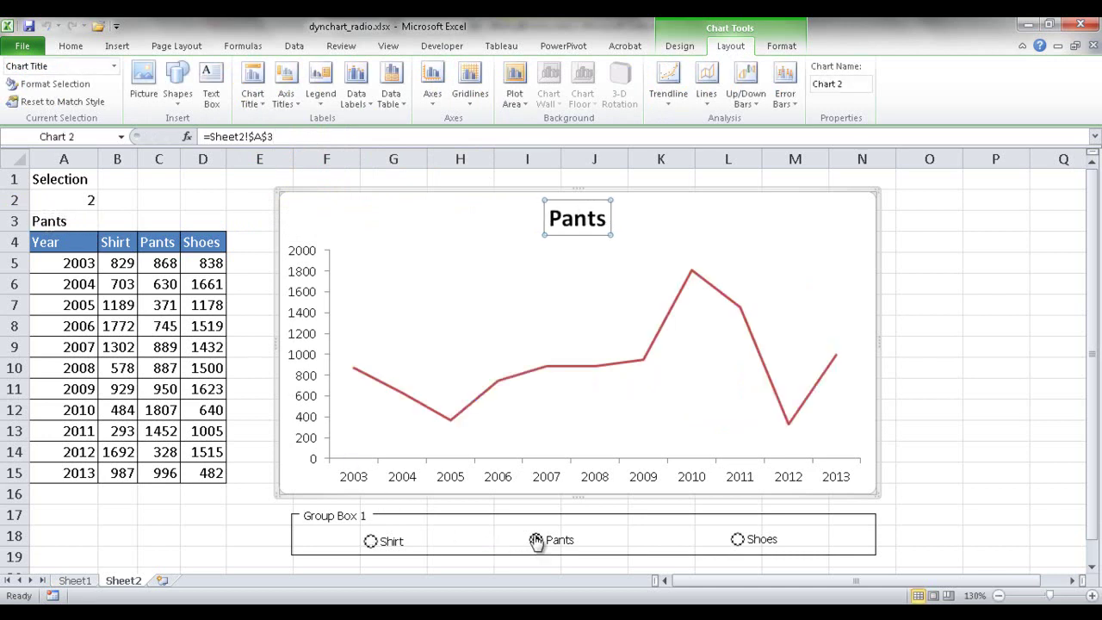
{"action": "left_click", "coordinate": [737, 541]}
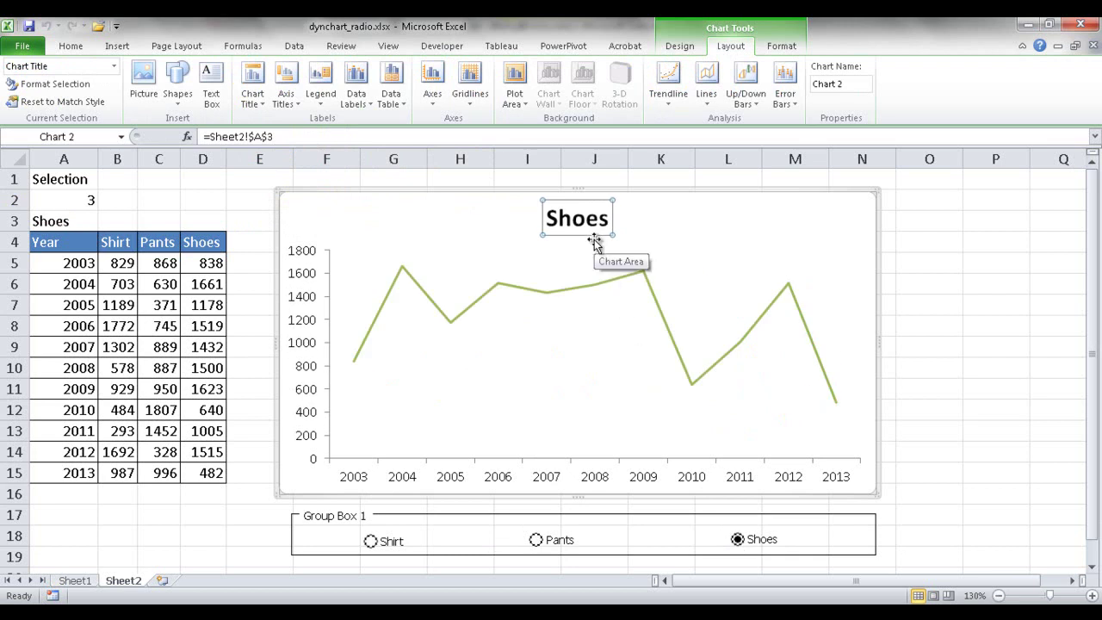
{"action": "left_click", "coordinate": [83, 223]}
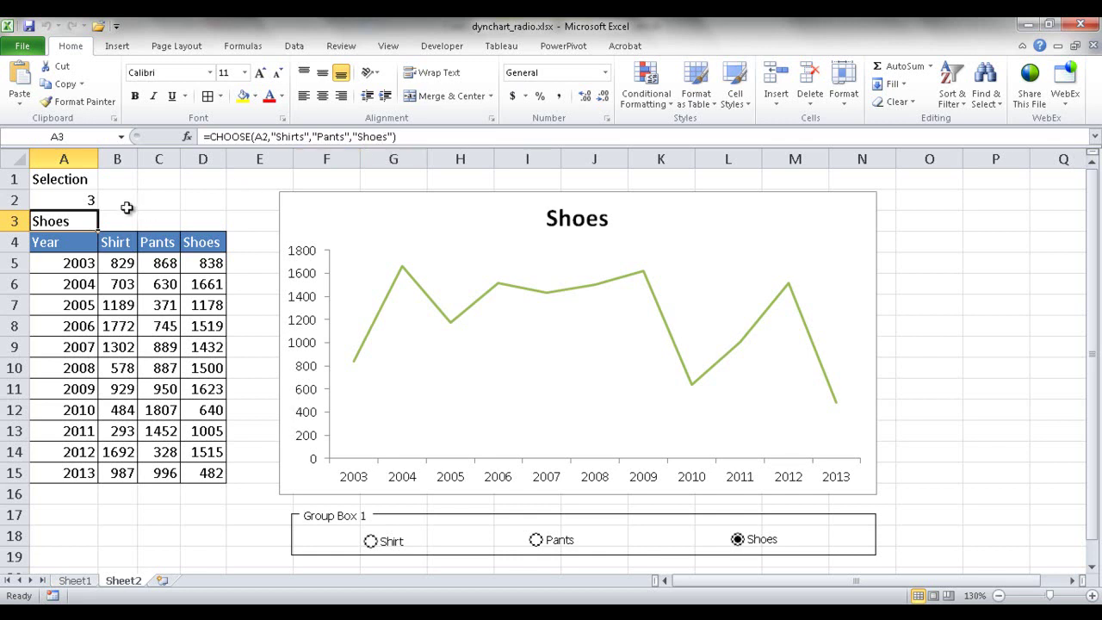
{"action": "left_click", "coordinate": [370, 544]}
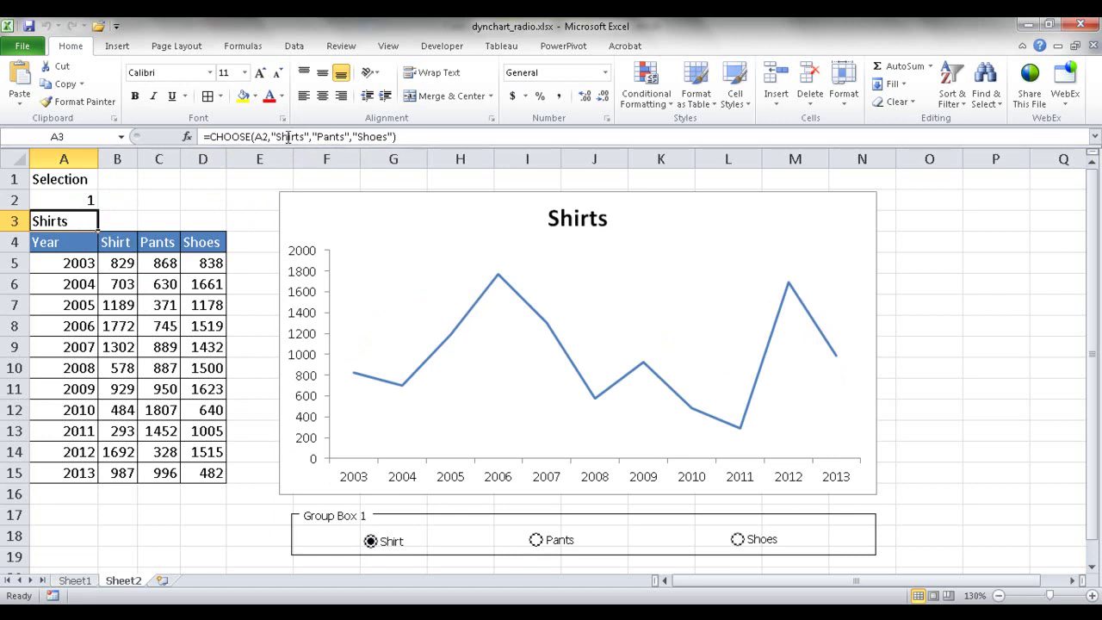
{"action": "left_click", "coordinate": [589, 223]}
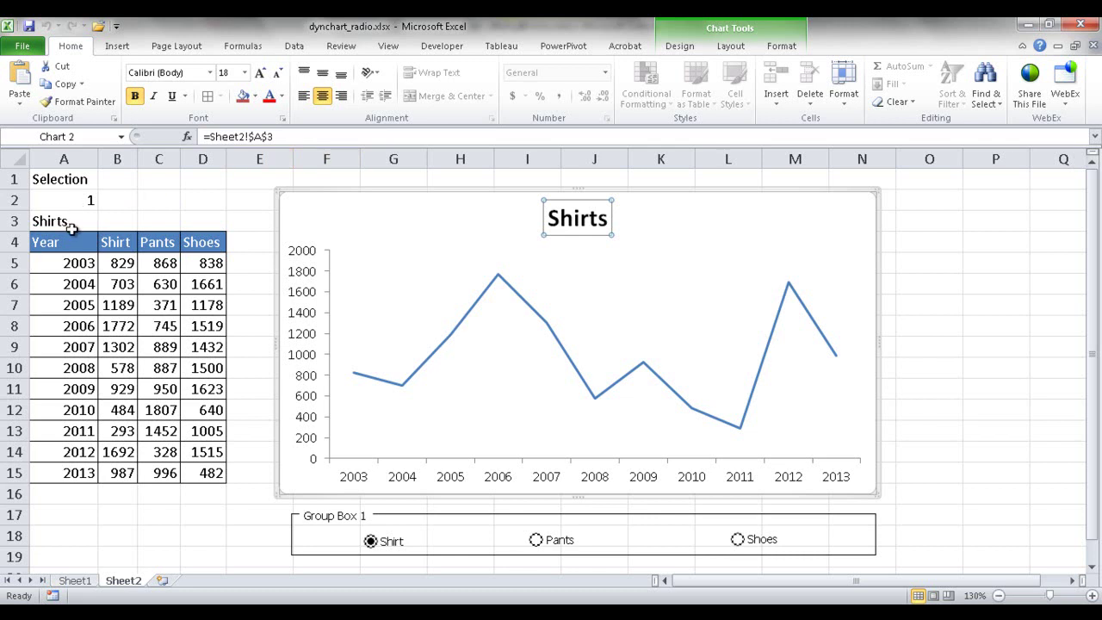
Deselect the chart and hide the gridlines on Sheet2
{"action": "left_click", "coordinate": [977, 395]}
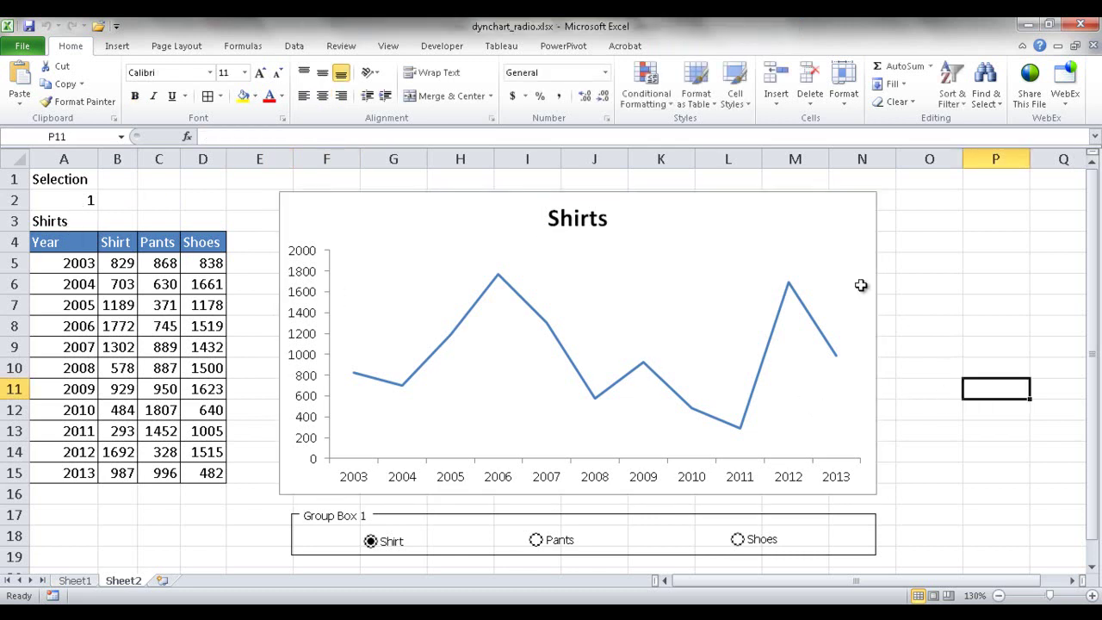
{"action": "left_click", "coordinate": [930, 245]}
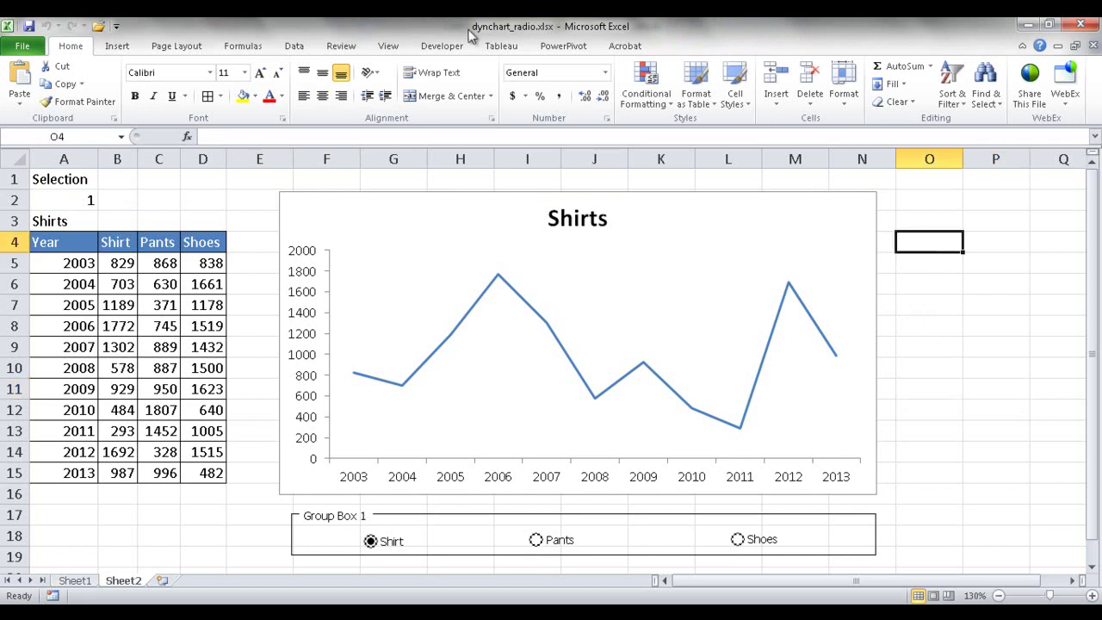
{"action": "left_click", "coordinate": [389, 46]}
{"action": "left_click", "coordinate": [188, 96]}
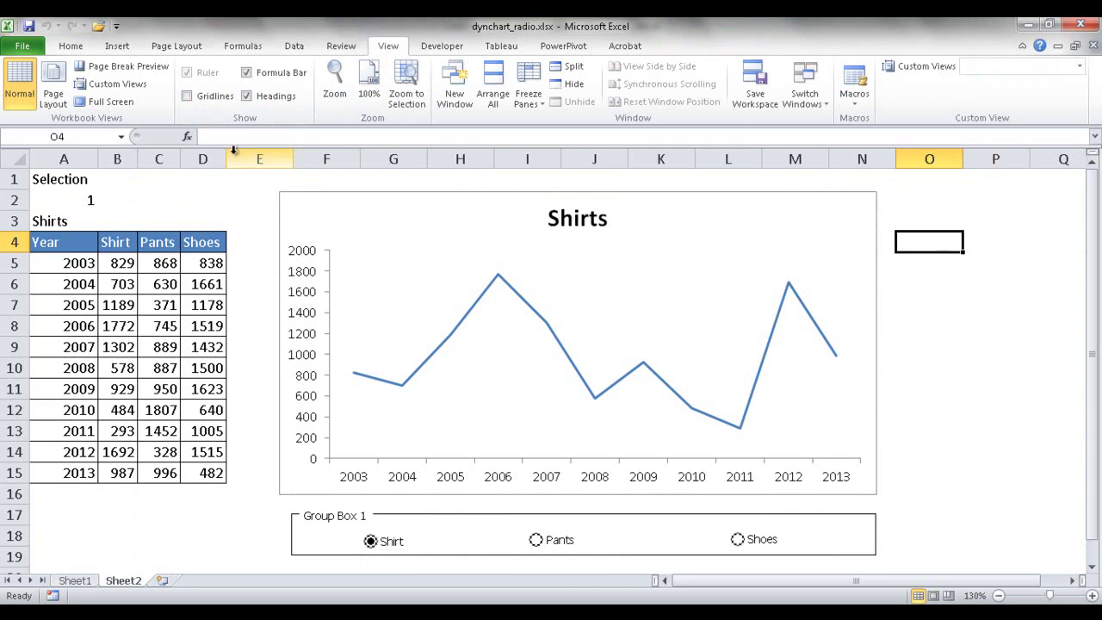
Hide columns A to D, which hold the selection cells and the source data
{"action": "left_click_drag", "start_coordinate": [206, 161], "coordinate": [65, 161]}
{"action": "right_click", "coordinate": [68, 164]}
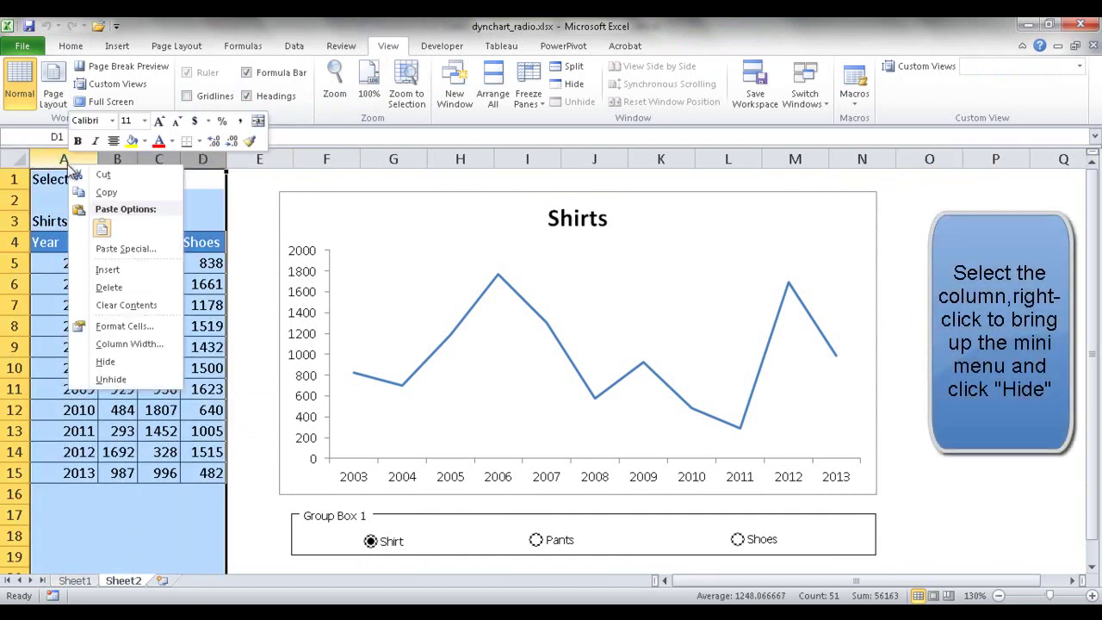
{"action": "left_click", "coordinate": [147, 362]}
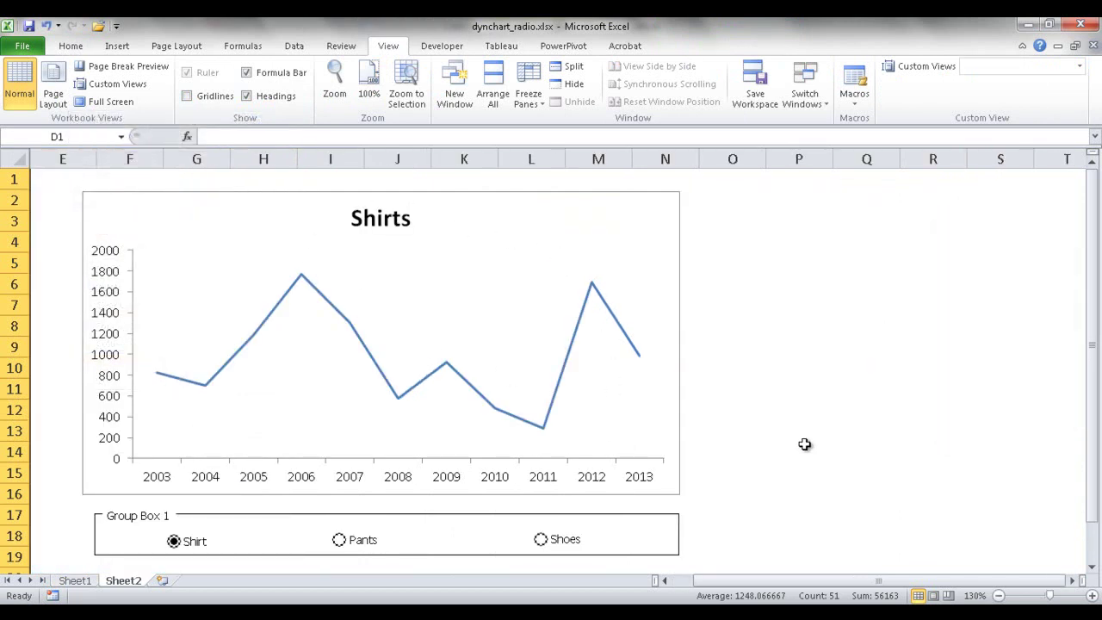
Replace the caption of the group box around the option buttons with "Selection"
{"action": "left_click", "coordinate": [127, 512]}
{"action": "left_click", "coordinate": [117, 516]}
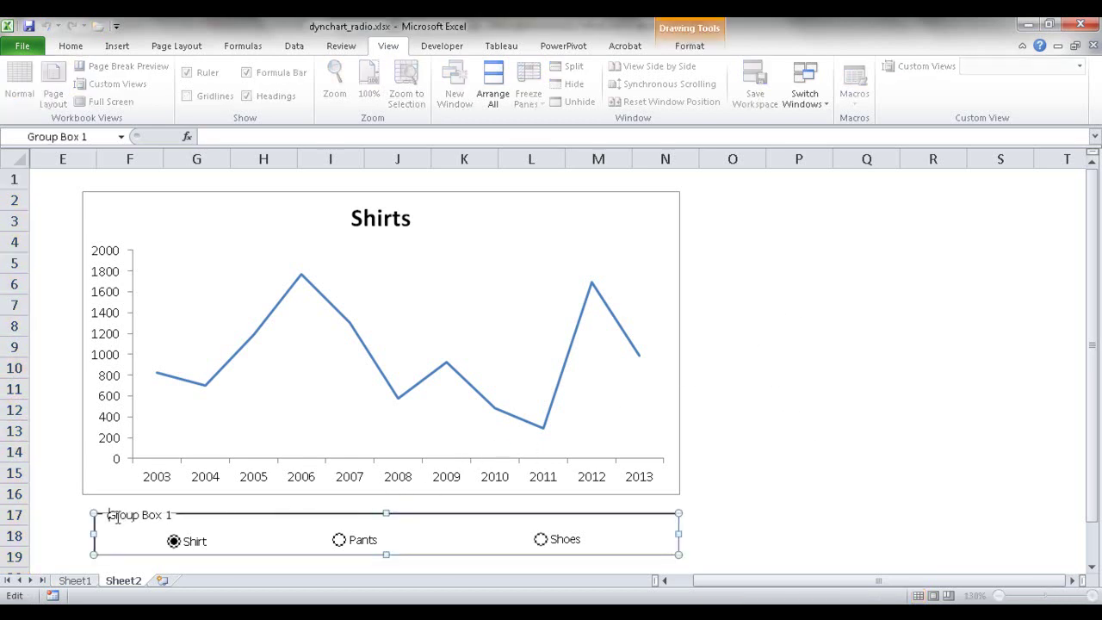
{"action": "key", "text": "Delete"}
{"action": "key", "text": "Delete"}
{"action": "key", "text": "Delete"}
{"action": "key", "text": "Delete"}
{"action": "left_click", "coordinate": [851, 469]}
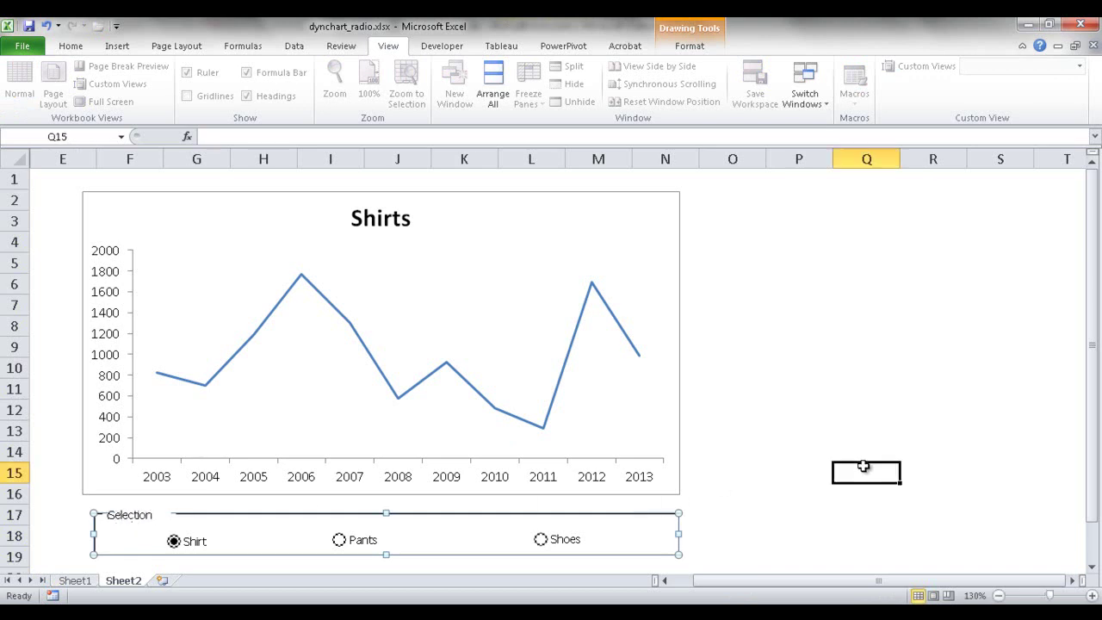
Test the finished chart by choosing Pants, Shoes, Pants, Shirt and Pants in turn
{"action": "left_click", "coordinate": [341, 541]}
{"action": "left_click", "coordinate": [541, 542]}
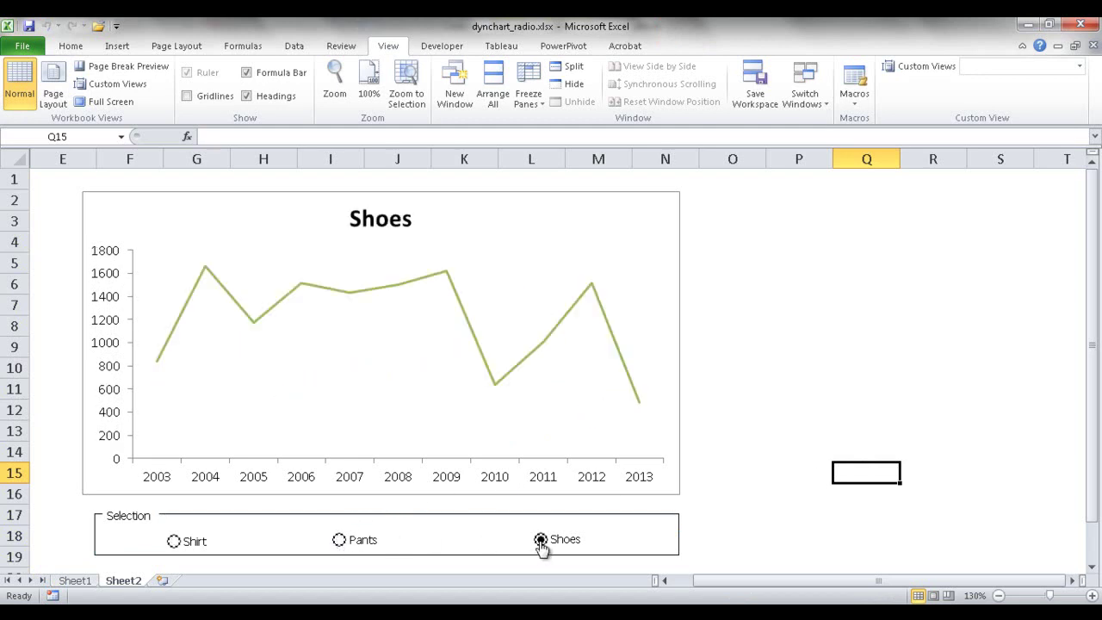
{"action": "left_click", "coordinate": [342, 544]}
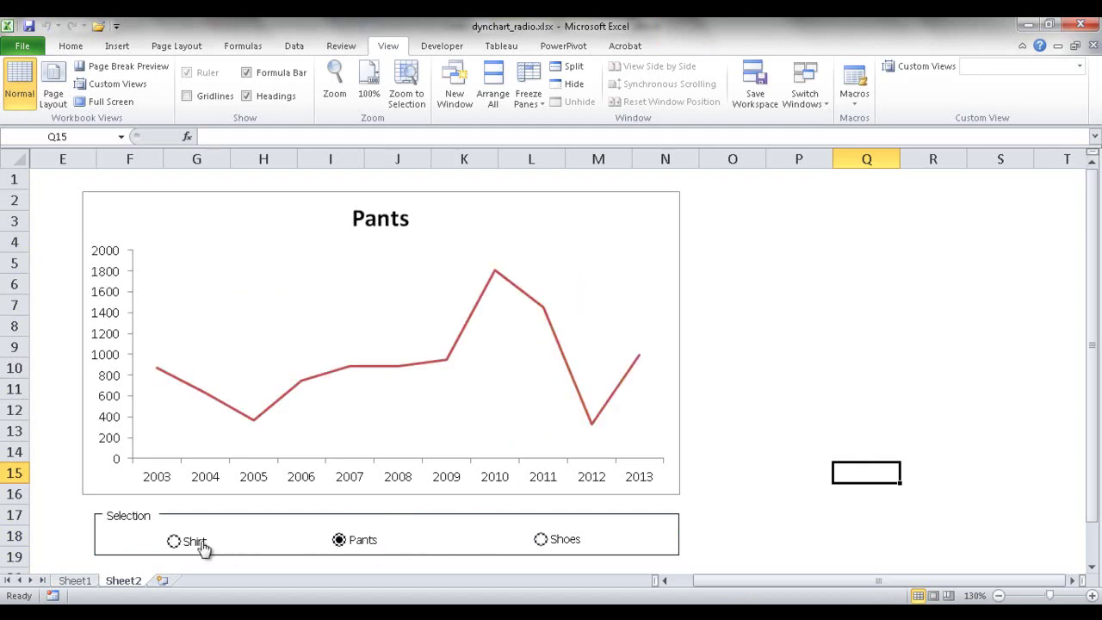
{"action": "left_click", "coordinate": [176, 542]}
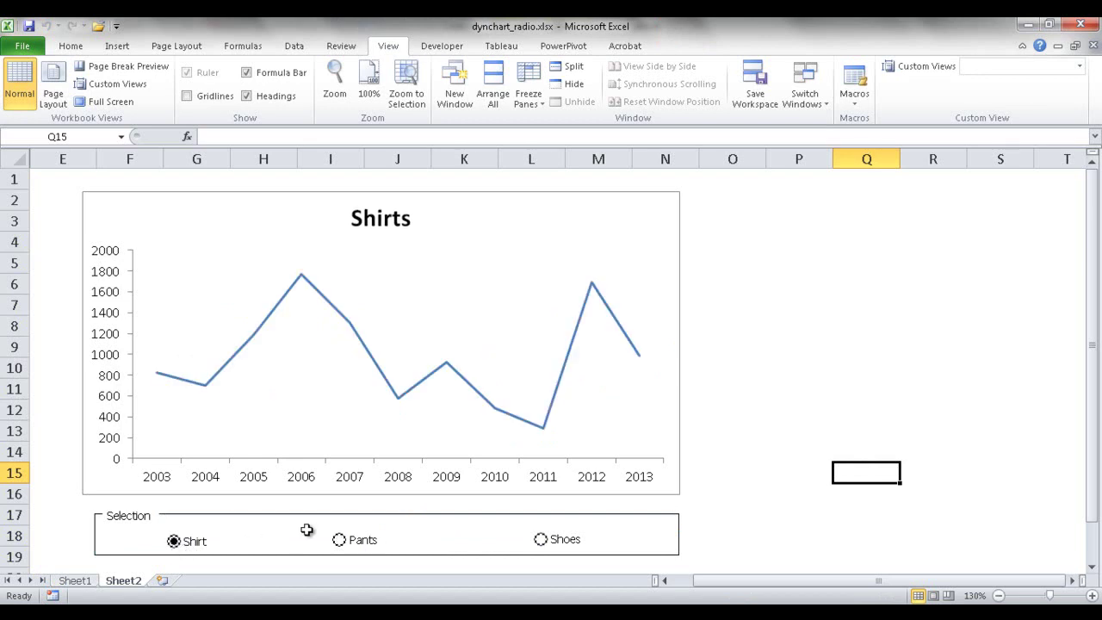
{"action": "left_click", "coordinate": [338, 540]}
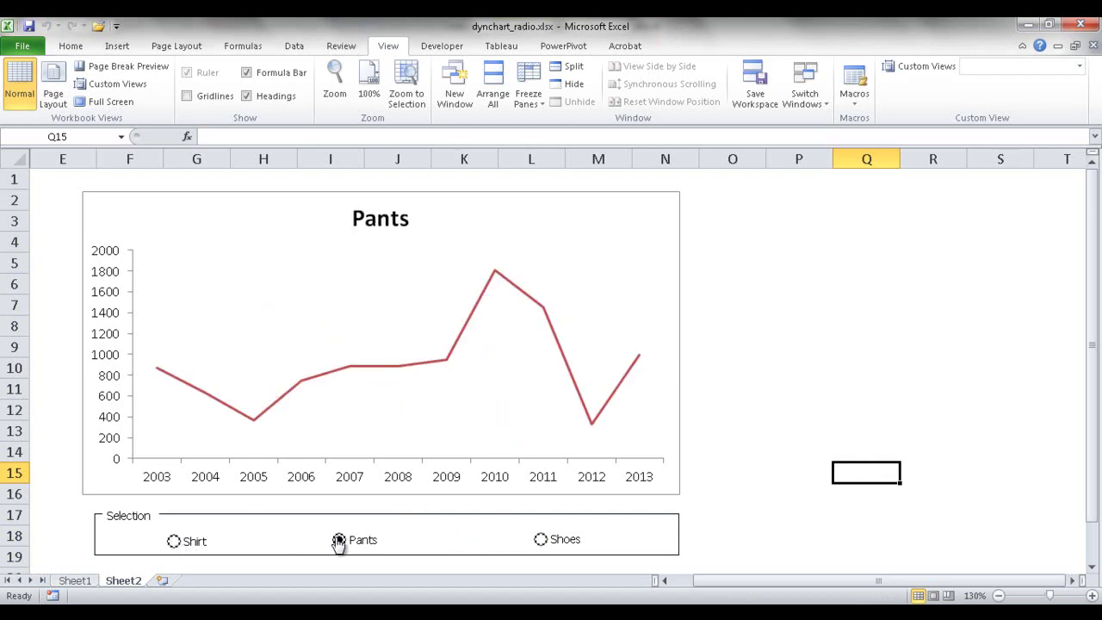